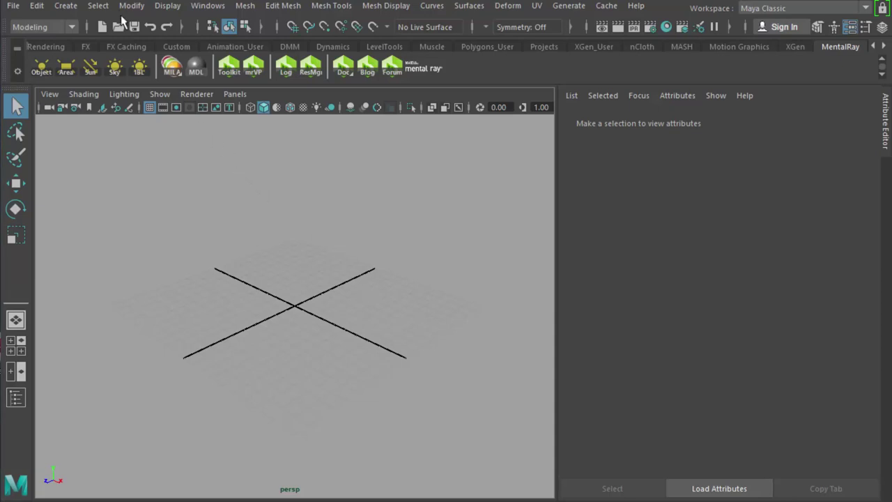
Add a polygon sphere, pSphere1, at the scene origin and frame it in the view.
{"action": "left_click", "coordinate": [67, 6]}
{"action": "mouse_move", "coordinate": [100, 50]}
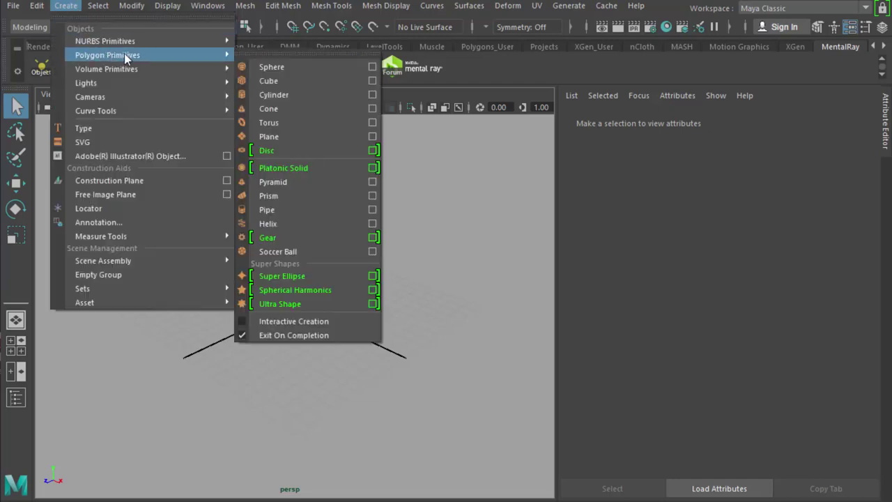
{"action": "left_click", "coordinate": [322, 67]}
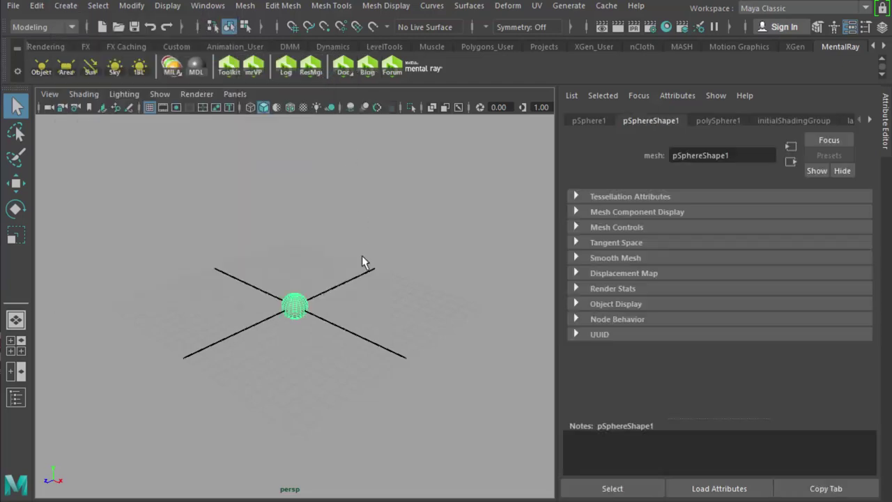
{"action": "key", "text": "f"}
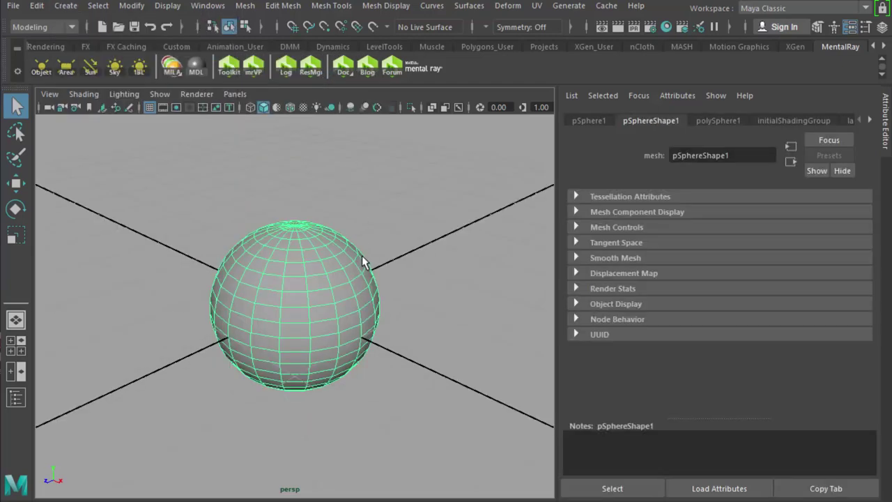
{"action": "left_click", "coordinate": [222, 8]}
Open the Hypershade from Windows > Rendering Editors and move it beside the sphere.
{"action": "mouse_move", "coordinate": [252, 54]}
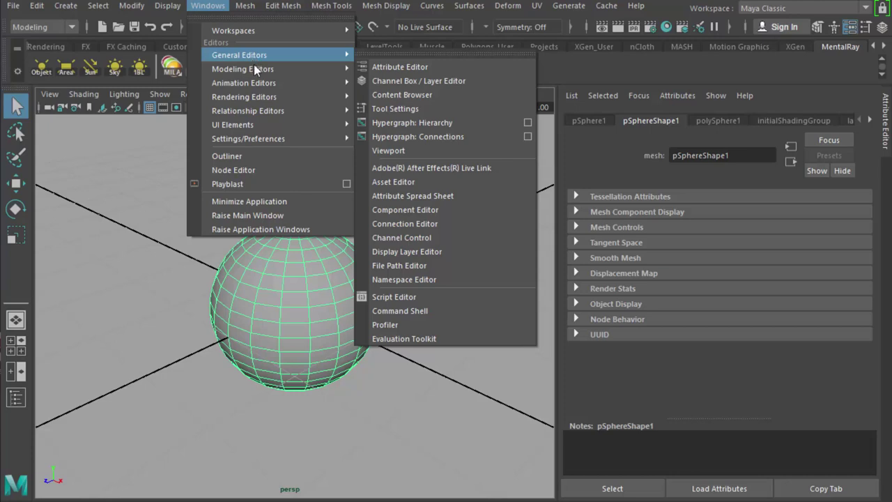
{"action": "mouse_move", "coordinate": [272, 96]}
{"action": "left_click", "coordinate": [400, 137]}
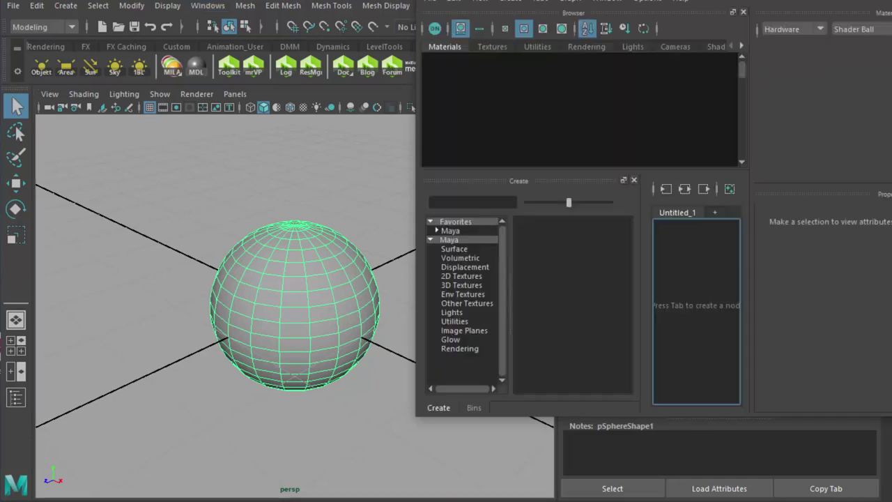
{"action": "left_click_drag", "start_coordinate": [541, 4], "coordinate": [542, 67]}
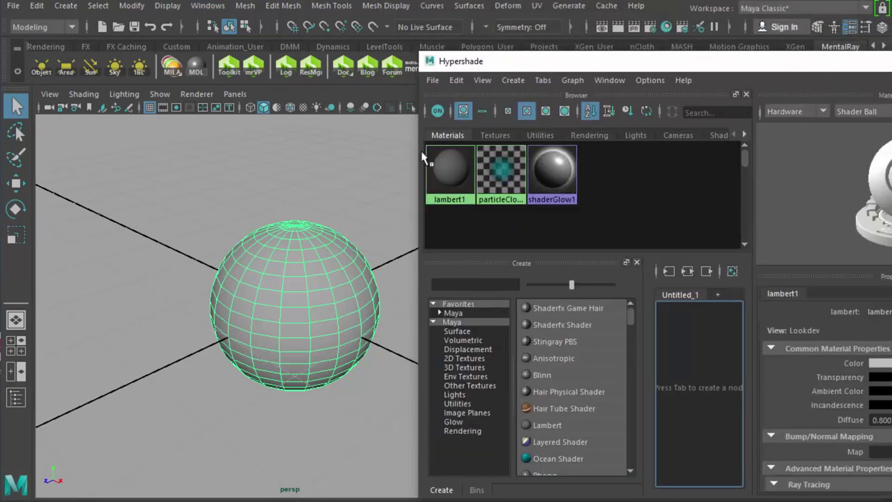
{"action": "left_click", "coordinate": [207, 6]}
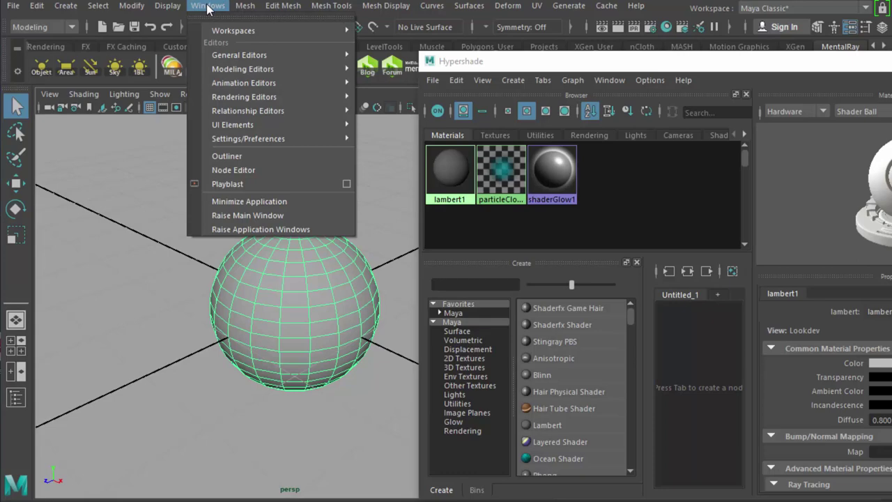
{"action": "mouse_move", "coordinate": [235, 135]}
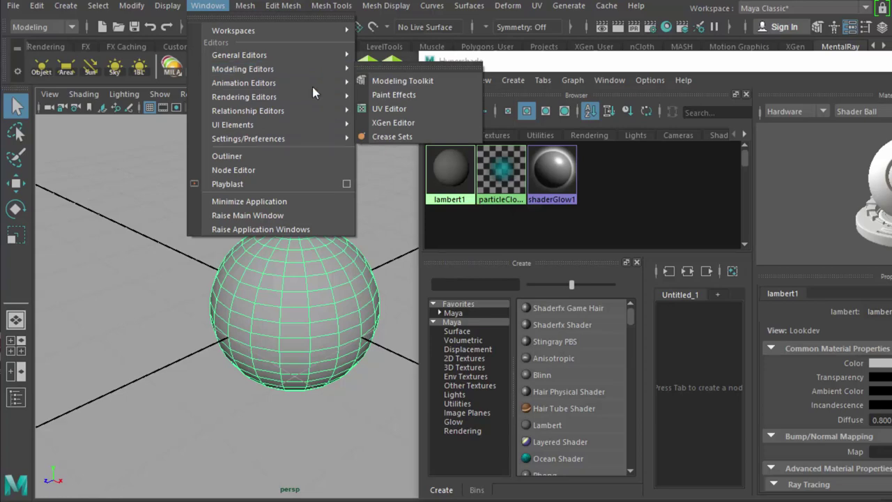
{"action": "left_click", "coordinate": [389, 109]}
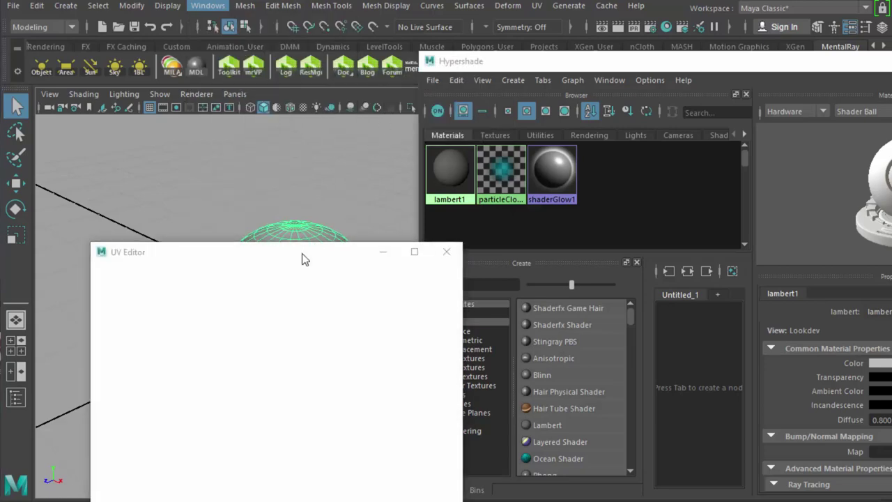
{"action": "left_click_drag", "start_coordinate": [304, 257], "coordinate": [611, 71]}
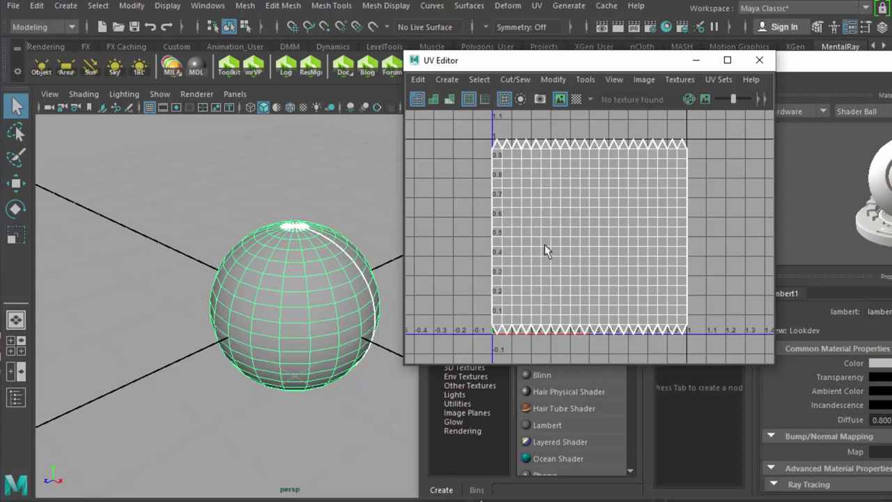
{"action": "left_click", "coordinate": [260, 172]}
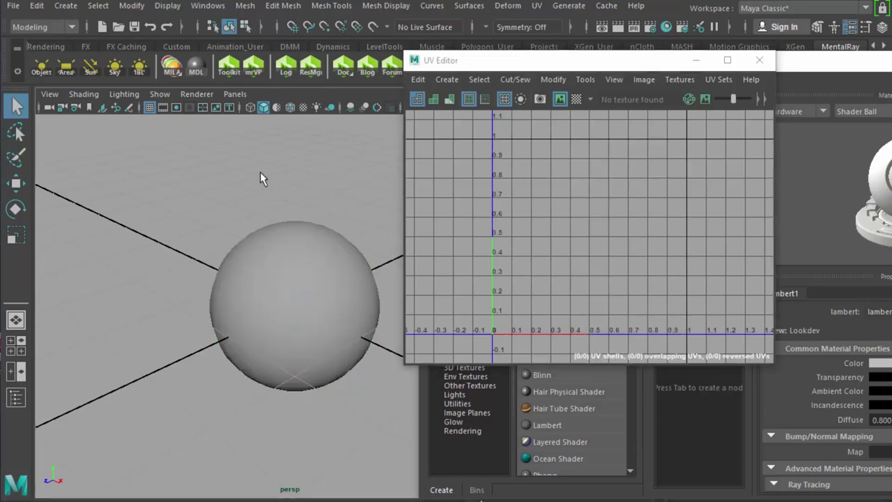
{"action": "left_click", "coordinate": [328, 359]}
{"action": "right_click_drag", "start_coordinate": [342, 391], "coordinate": [242, 388], "text": "alt"}
{"action": "left_click_drag", "start_coordinate": [242, 388], "coordinate": [267, 377], "text": "alt"}
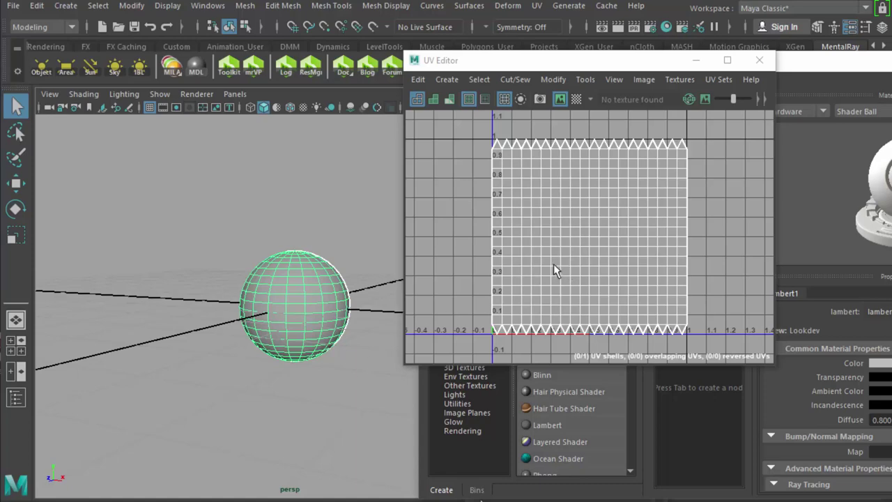
{"action": "left_click", "coordinate": [696, 60]}
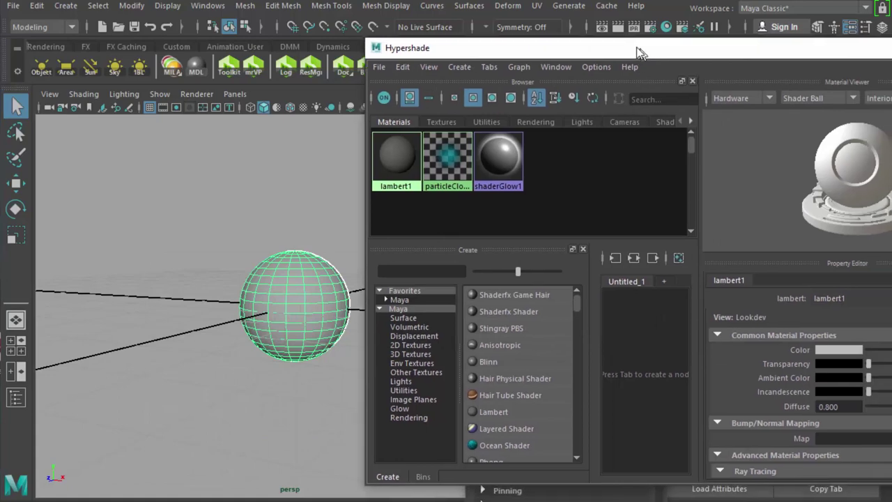
{"action": "left_click_drag", "start_coordinate": [641, 53], "coordinate": [633, 50]}
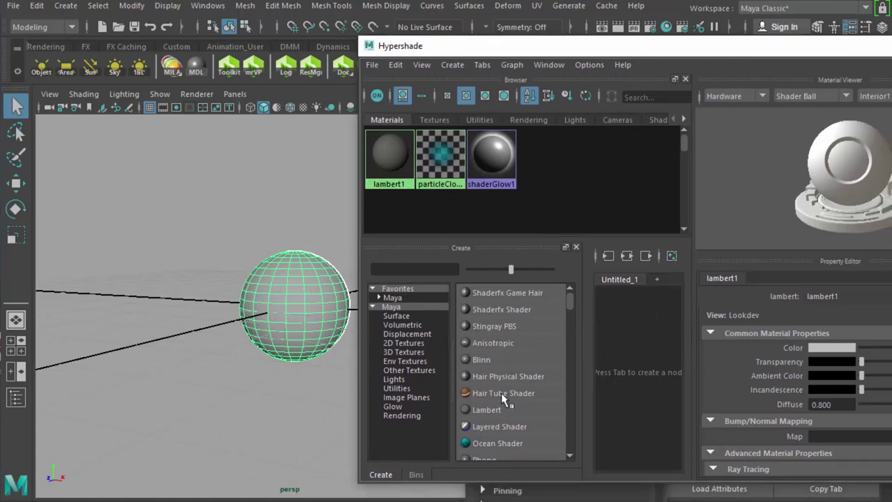
Create a new Lambert material, lambert2, and assign it to the sphere.
{"action": "left_click", "coordinate": [495, 409]}
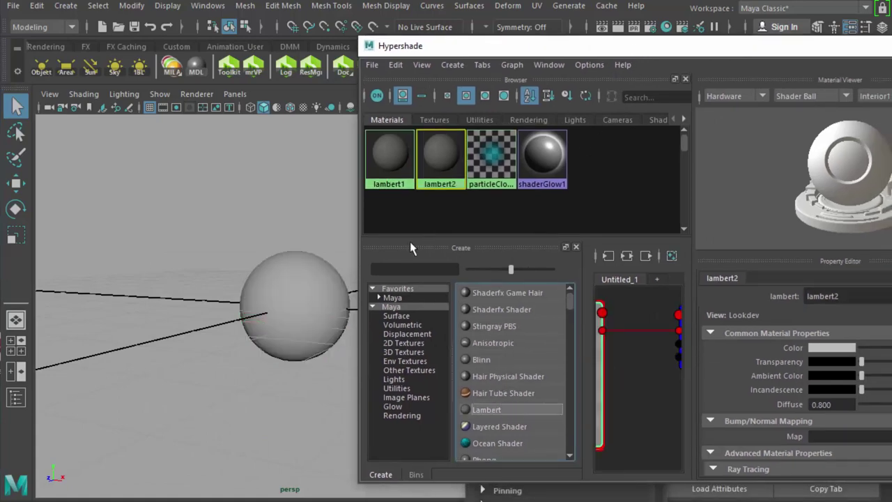
{"action": "left_click", "coordinate": [327, 279]}
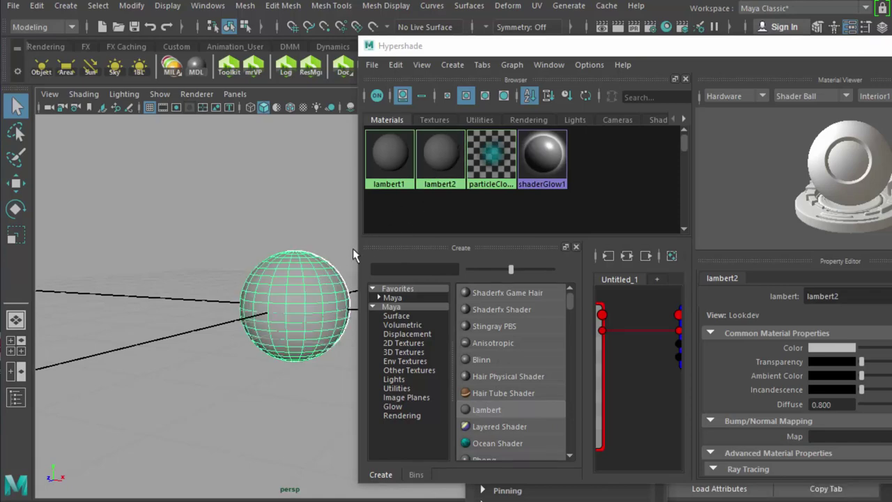
{"action": "right_click_drag", "start_coordinate": [455, 154], "coordinate": [448, 111]}
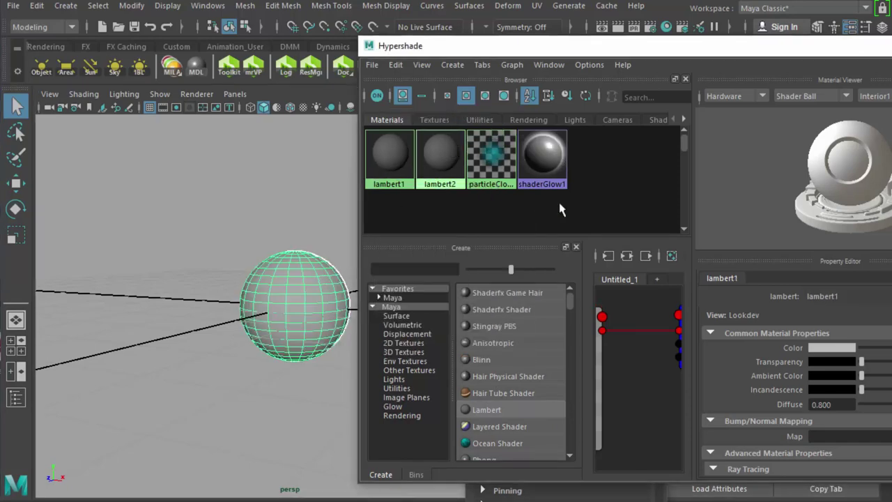
{"action": "left_click_drag", "start_coordinate": [891, 348], "coordinate": [888, 350]}
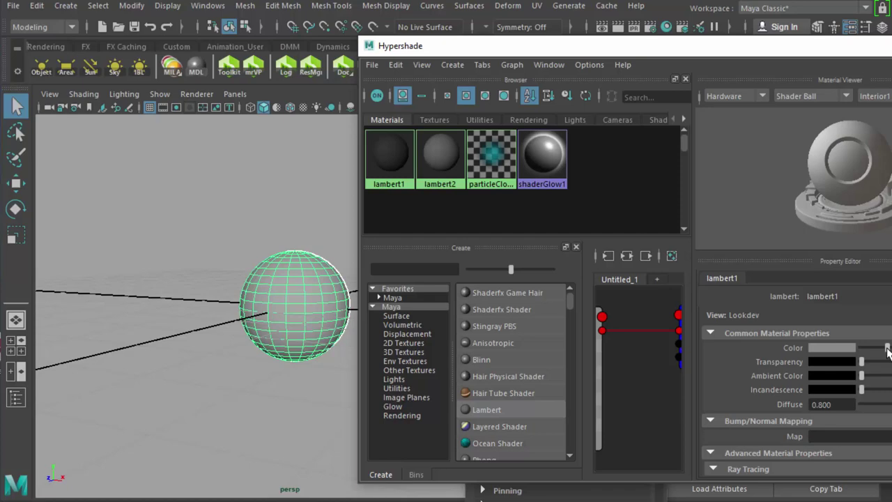
{"action": "left_click", "coordinate": [253, 189]}
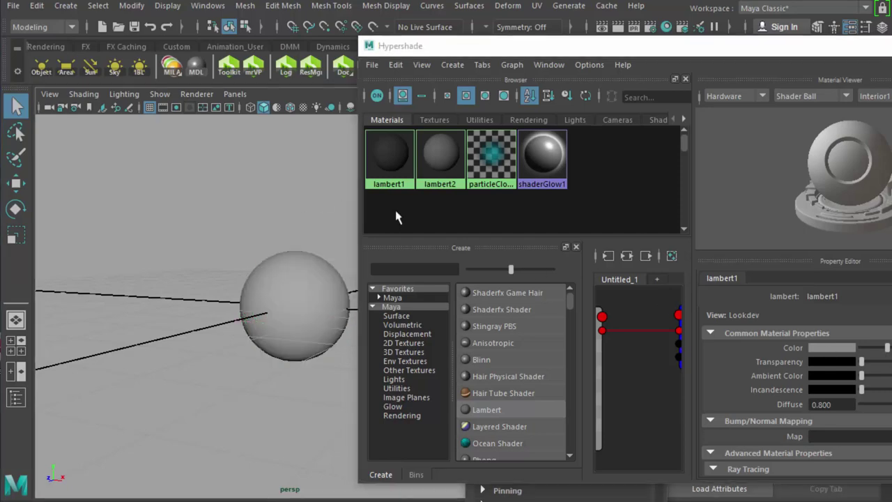
Try a red colour on lambert2, then set it back to light grey.
{"action": "left_click", "coordinate": [438, 170]}
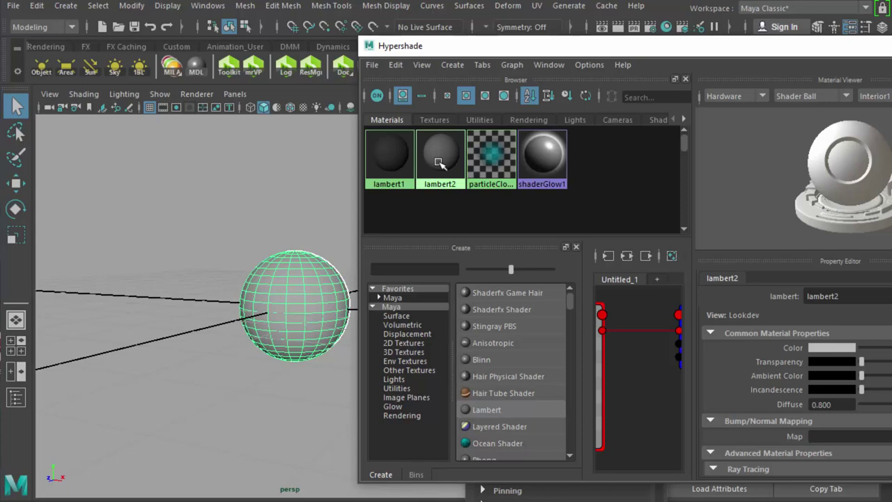
{"action": "right_click_drag", "start_coordinate": [439, 163], "coordinate": [435, 127]}
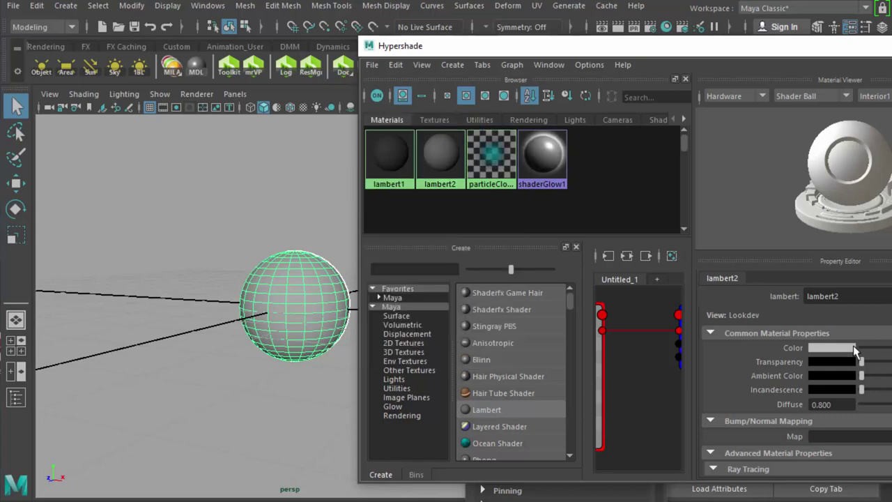
{"action": "left_click", "coordinate": [837, 349]}
{"action": "left_click", "coordinate": [784, 312]}
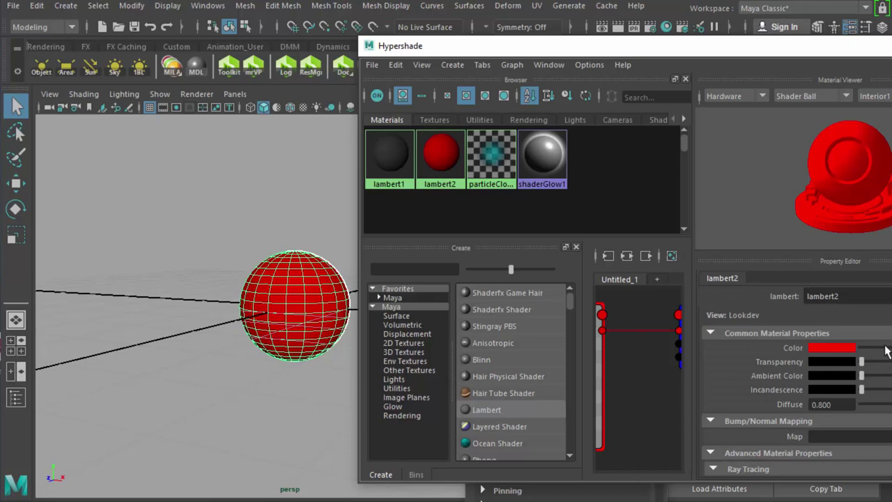
{"action": "left_click_drag", "start_coordinate": [886, 350], "coordinate": [891, 347]}
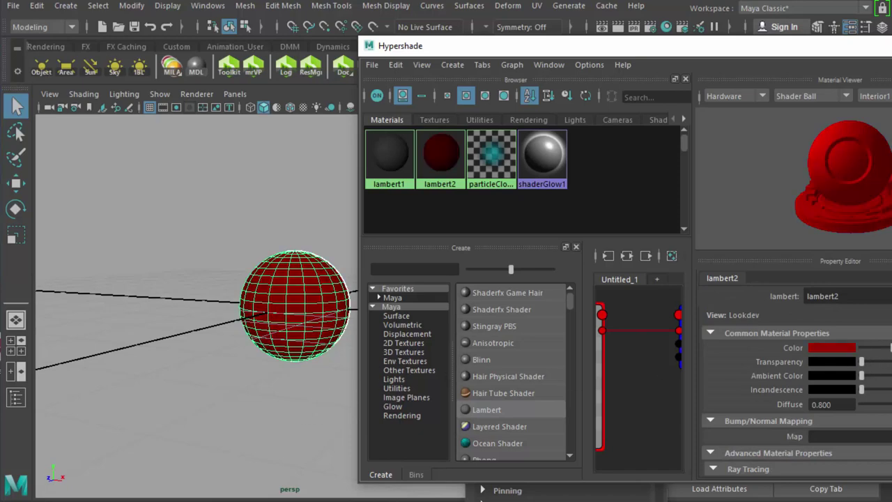
{"action": "left_click", "coordinate": [847, 351]}
{"action": "left_click", "coordinate": [831, 318]}
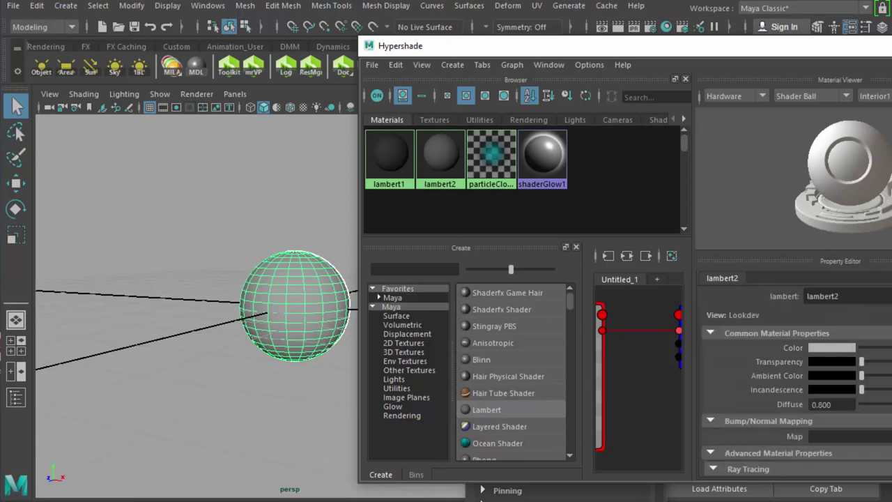
Rename lambert2 to 'projection_shader'.
{"action": "left_click_drag", "start_coordinate": [770, 62], "coordinate": [555, 59]}
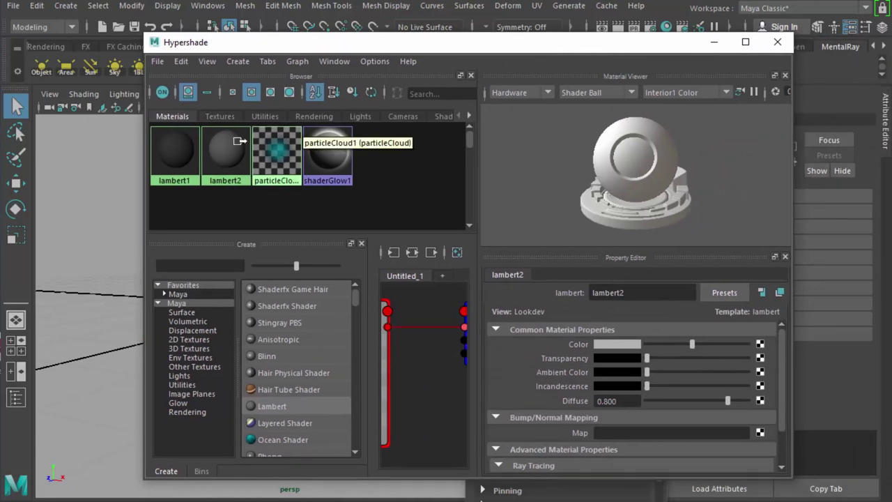
{"action": "left_click", "coordinate": [234, 170]}
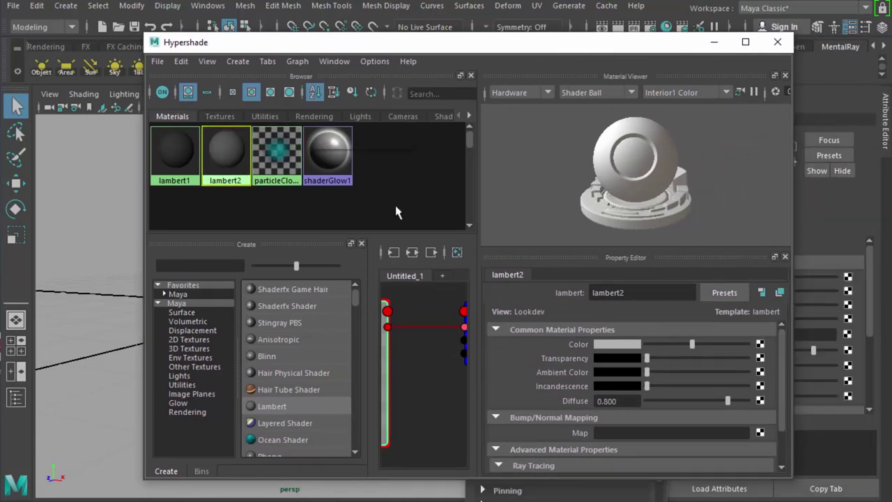
{"action": "double_click", "coordinate": [657, 295]}
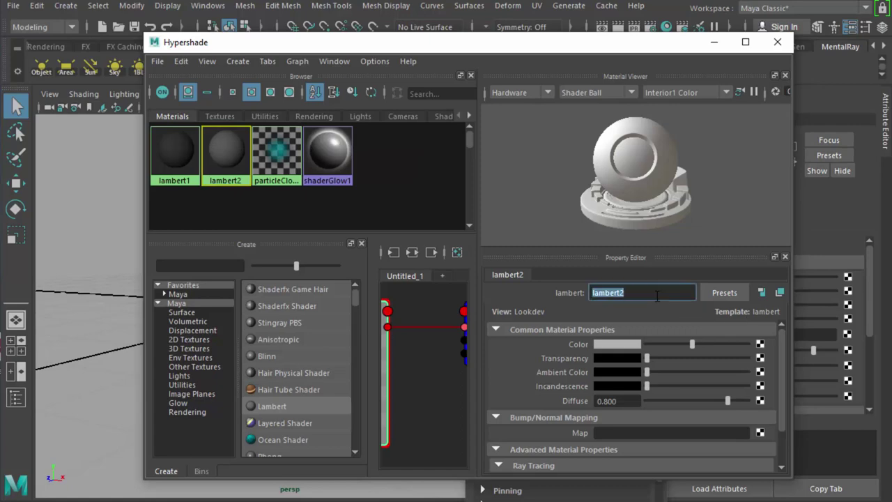
{"action": "type", "text": "projection_shader"}
{"action": "key", "text": "Return"}
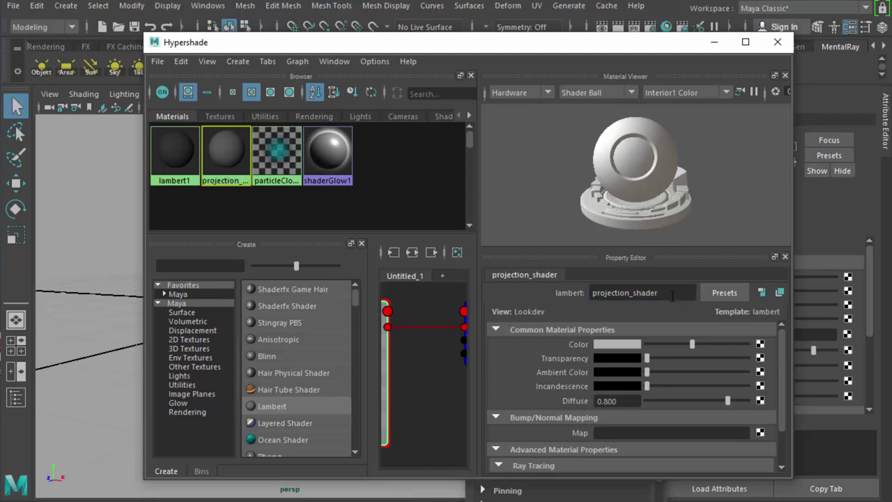
From the Color map button, list Utilities in Create Render Node filtered by 'proj'.
{"action": "left_click", "coordinate": [761, 344]}
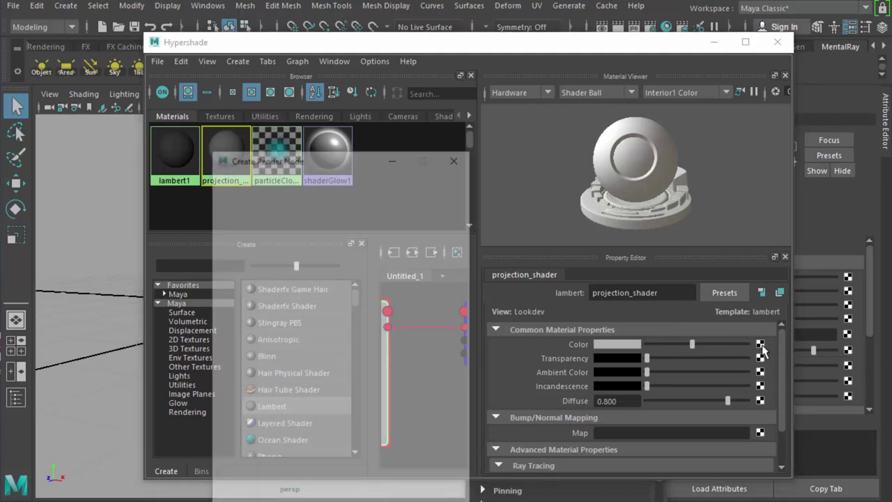
{"action": "left_click_drag", "start_coordinate": [333, 154], "coordinate": [461, 36]}
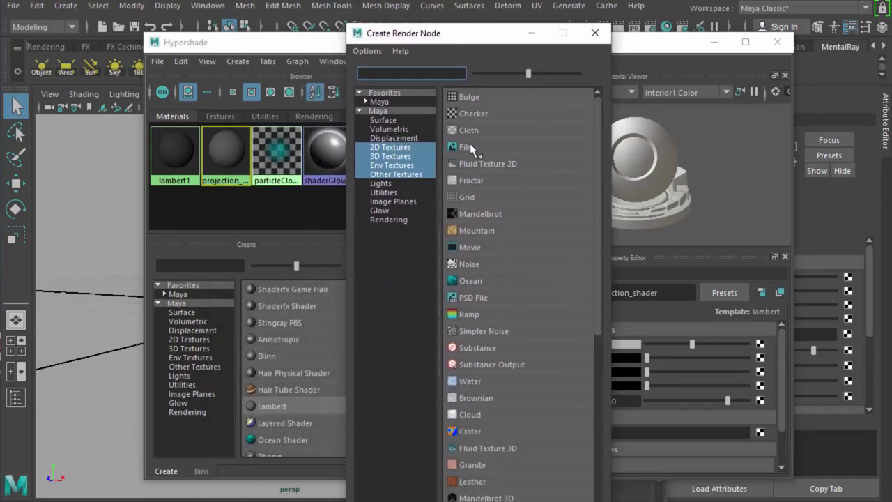
{"action": "left_click", "coordinate": [385, 194]}
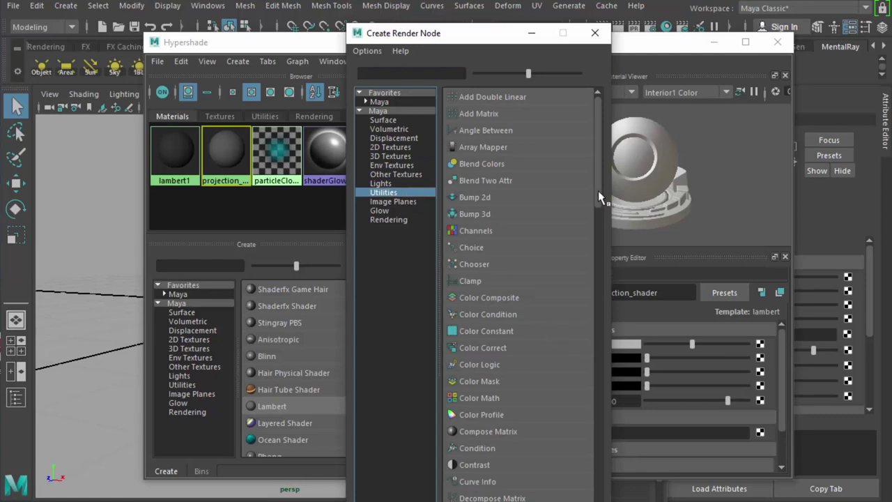
{"action": "left_click_drag", "start_coordinate": [598, 191], "coordinate": [600, 273]}
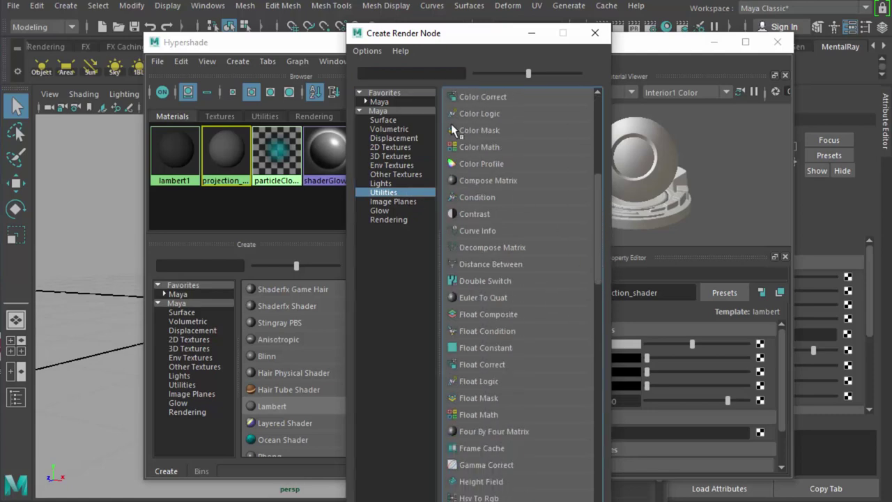
{"action": "left_click", "coordinate": [396, 74]}
{"action": "type", "text": "proj"}
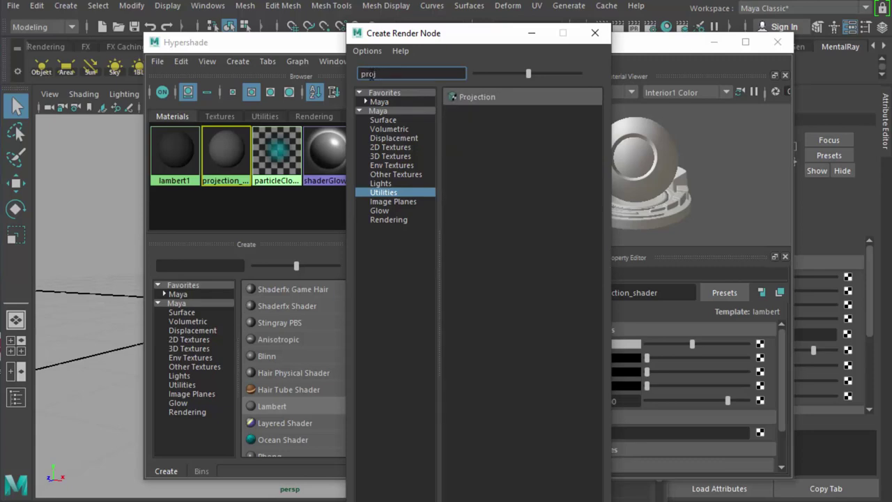
Create the Projection node on the shader's colour and centre the sphere beside the Hypershade.
{"action": "left_click", "coordinate": [471, 96]}
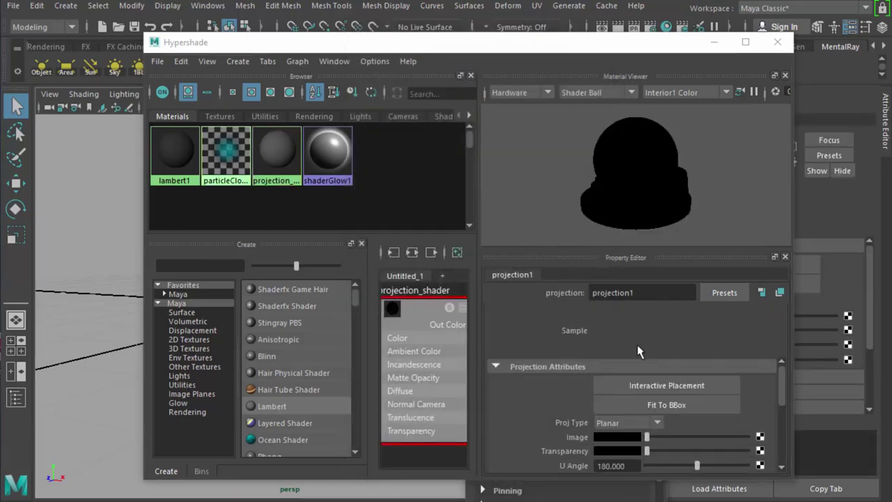
{"action": "left_click_drag", "start_coordinate": [332, 50], "coordinate": [410, 44]}
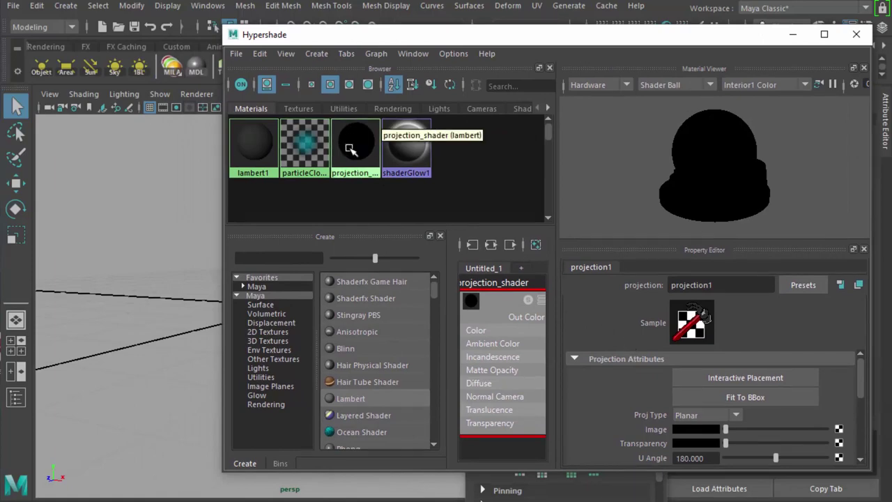
{"action": "left_click_drag", "start_coordinate": [235, 228], "coordinate": [313, 228]}
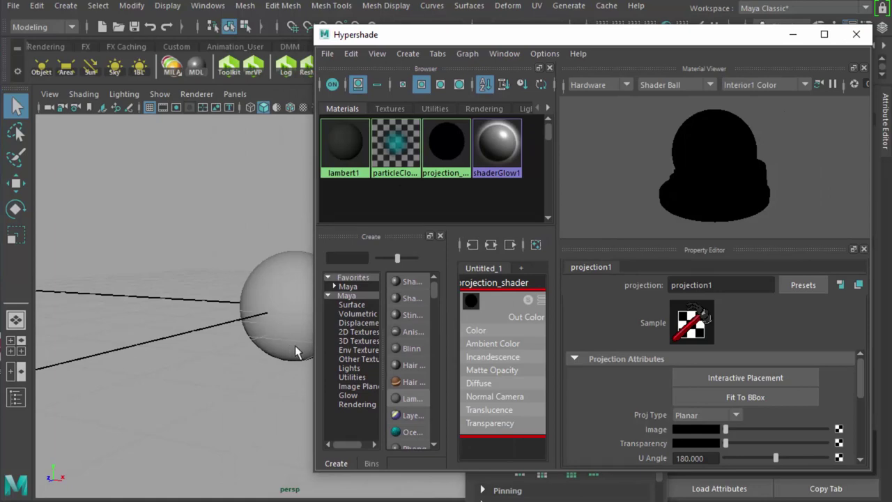
{"action": "middle_click_drag", "start_coordinate": [295, 352], "coordinate": [199, 343], "text": "alt"}
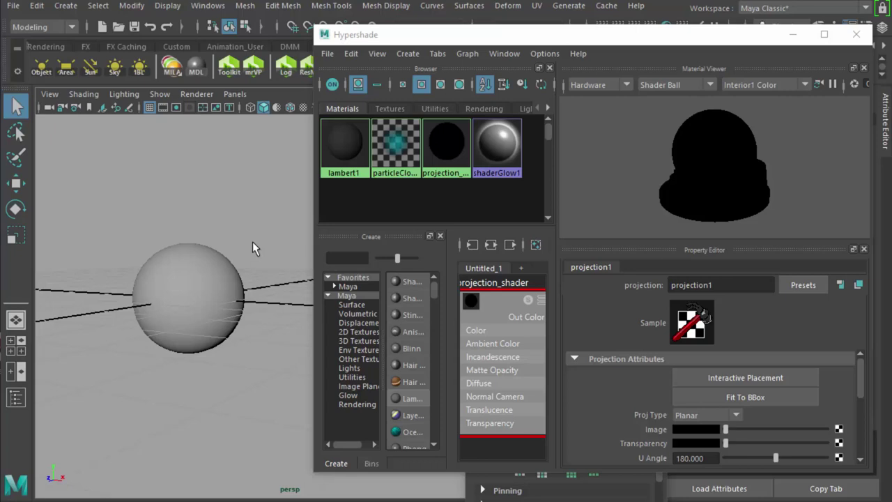
Select pSphere1 in the Outliner, then projection_shader, and clear the scene selection.
{"action": "left_click", "coordinate": [208, 5]}
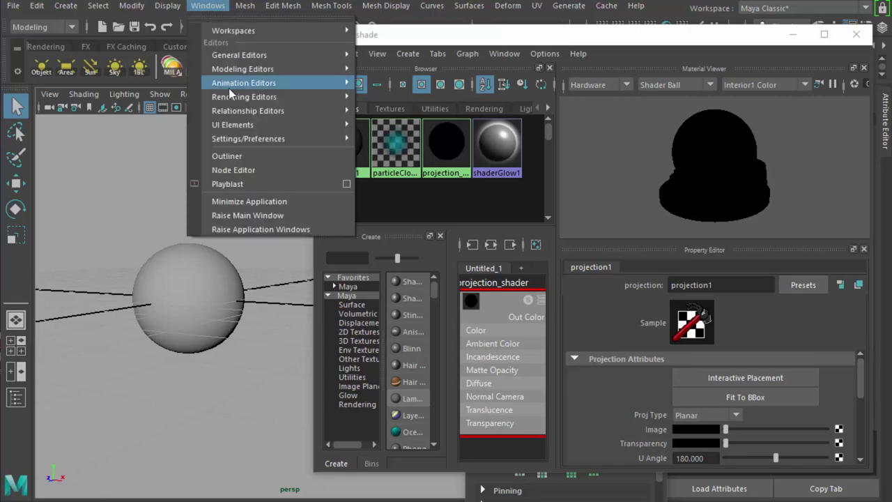
{"action": "left_click", "coordinate": [227, 156]}
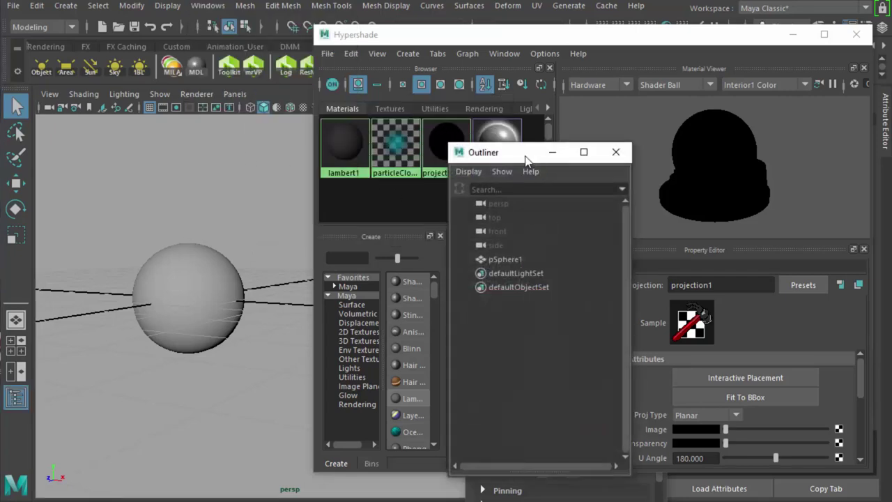
{"action": "left_click_drag", "start_coordinate": [527, 159], "coordinate": [401, 246]}
{"action": "left_click", "coordinate": [384, 360]}
{"action": "left_click", "coordinate": [384, 346]}
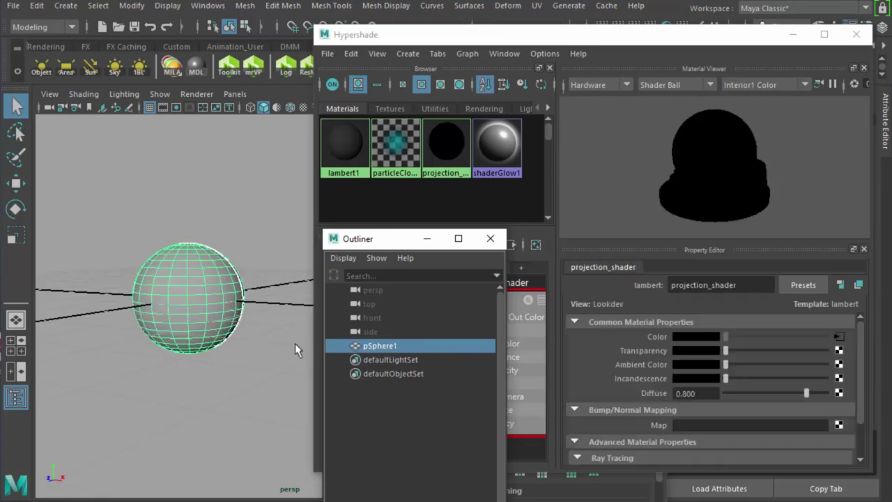
{"action": "left_click", "coordinate": [449, 150]}
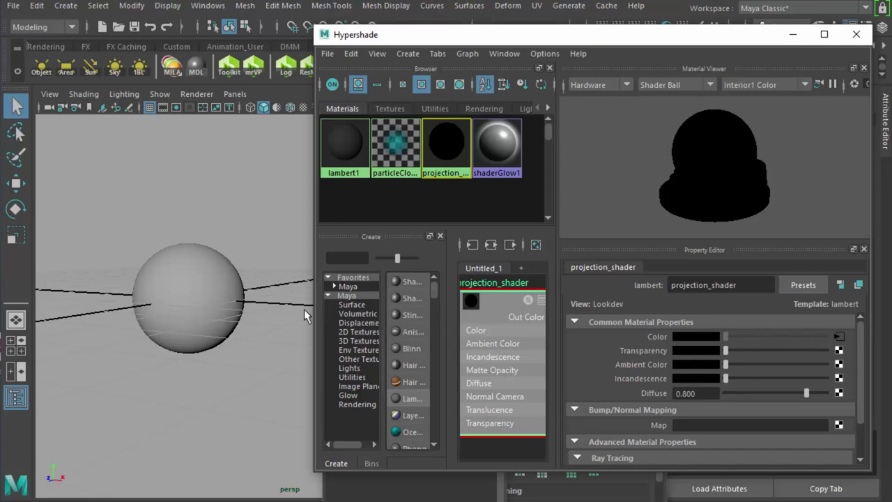
{"action": "left_click", "coordinate": [244, 307]}
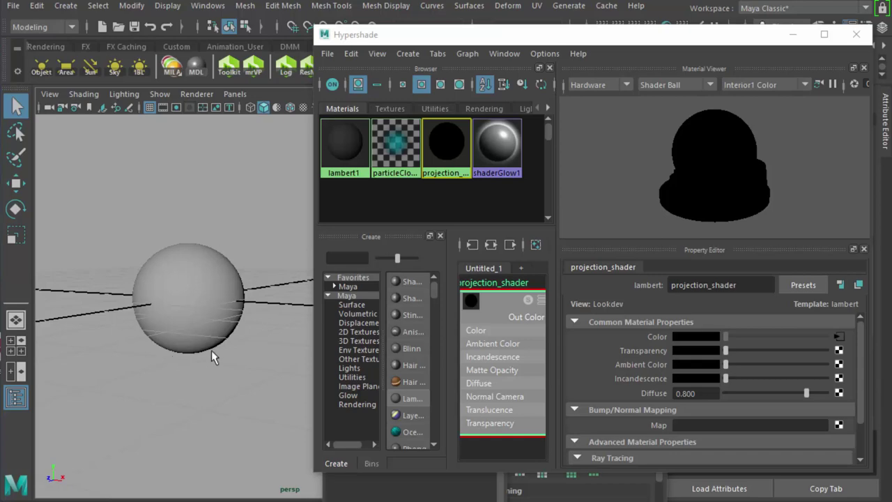
Open the projection1 texture feeding projection_shader's Color in the Property Editor.
{"action": "left_click", "coordinate": [232, 204]}
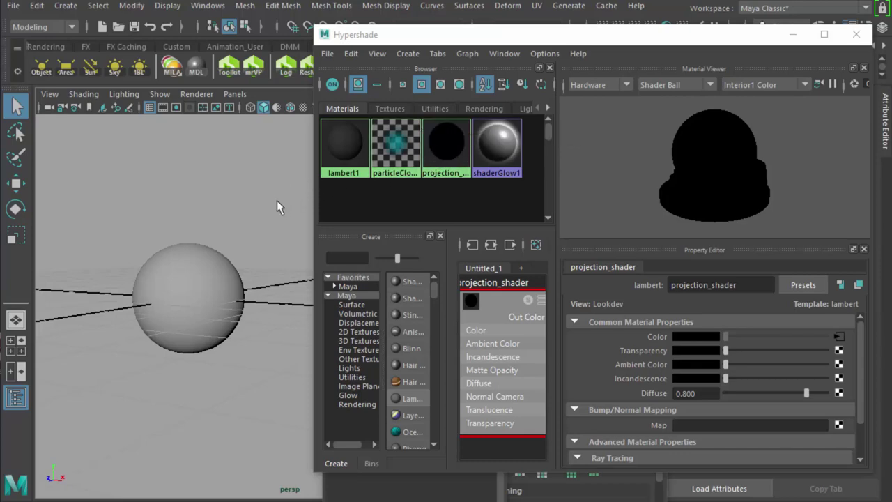
{"action": "left_click", "coordinate": [452, 142]}
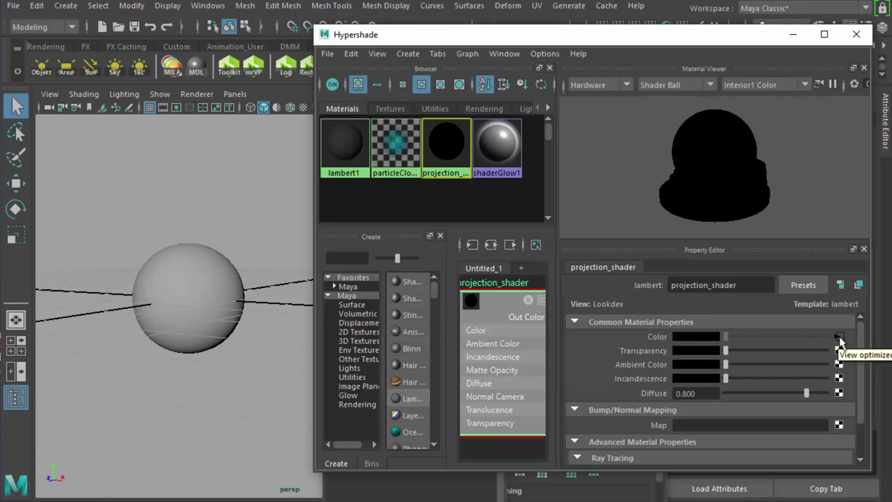
{"action": "left_click", "coordinate": [839, 337]}
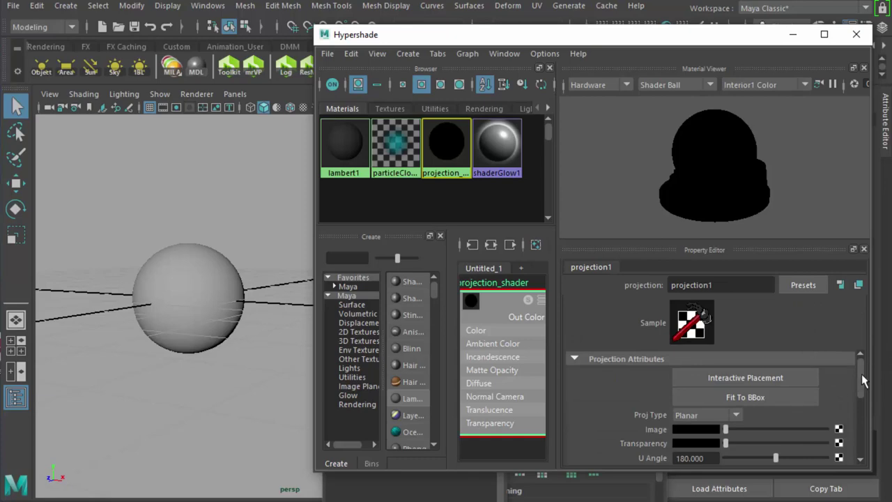
{"action": "scroll", "coordinate": [863, 380], "scroll_direction": "down", "scroll_amount": 2}
{"action": "scroll", "coordinate": [863, 380], "scroll_direction": "up", "scroll_amount": 2}
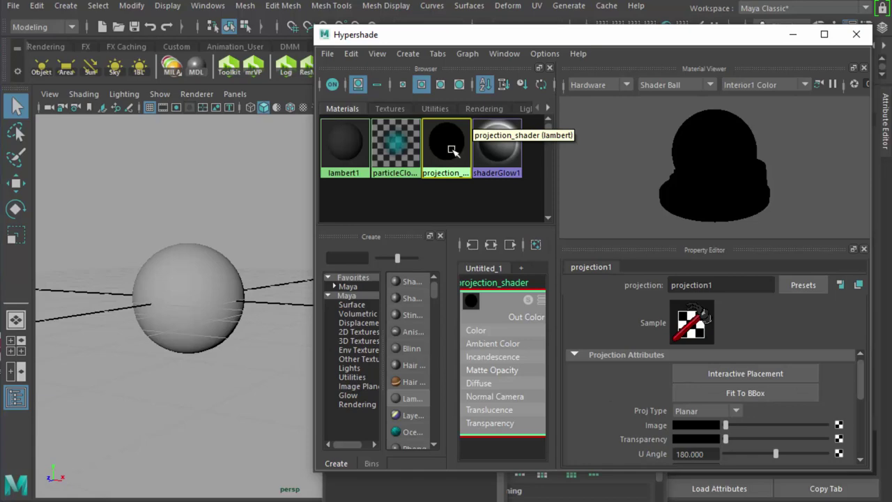
{"action": "middle_click_drag", "start_coordinate": [451, 150], "coordinate": [185, 308]}
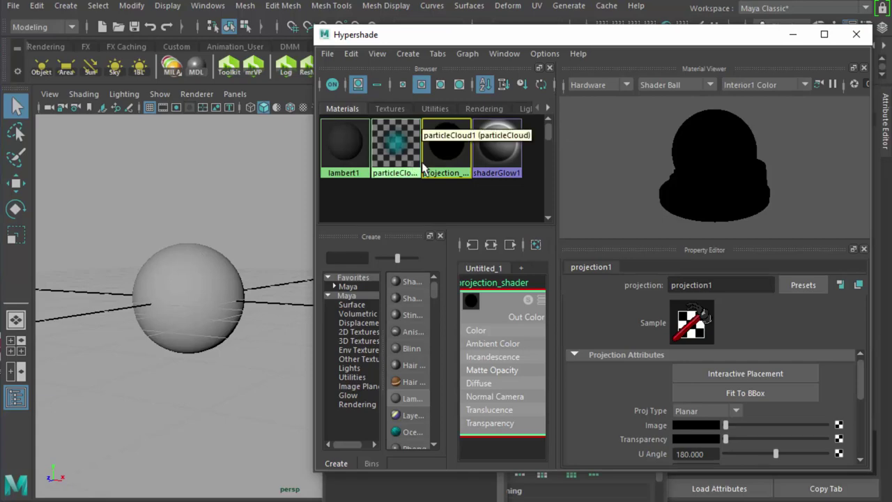
{"action": "left_click", "coordinate": [437, 148]}
{"action": "middle_click_drag", "start_coordinate": [436, 149], "coordinate": [444, 155]}
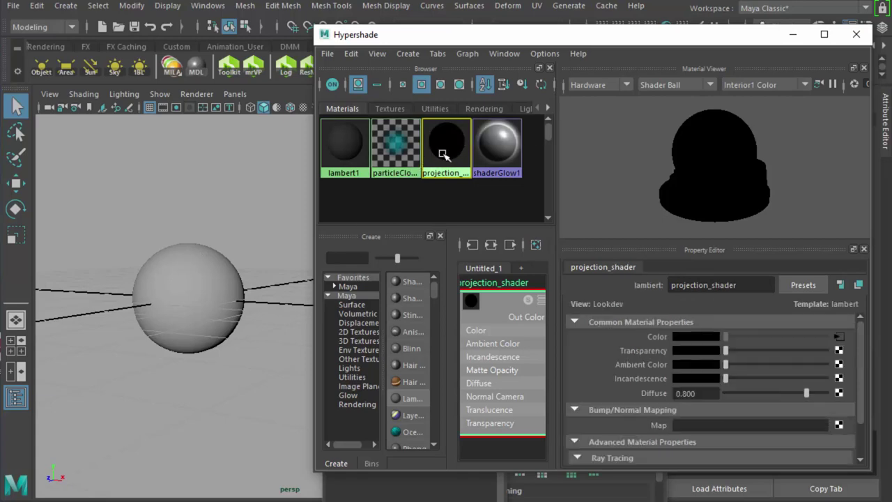
{"action": "left_click", "coordinate": [840, 337]}
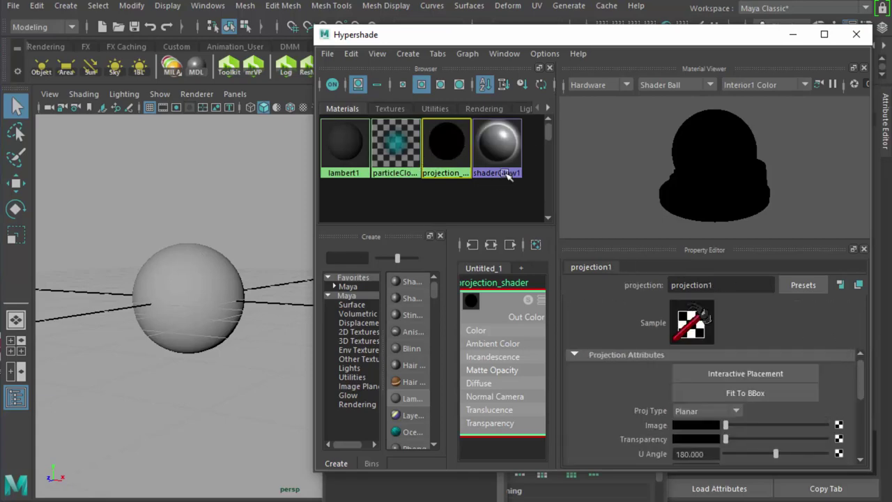
{"action": "middle_click_drag", "start_coordinate": [507, 175], "coordinate": [182, 318]}
{"action": "left_click", "coordinate": [728, 394]}
Fit the projection to the sphere's bounding box with a new placement node and select place3dTexture1.
{"action": "left_click", "coordinate": [756, 395]}
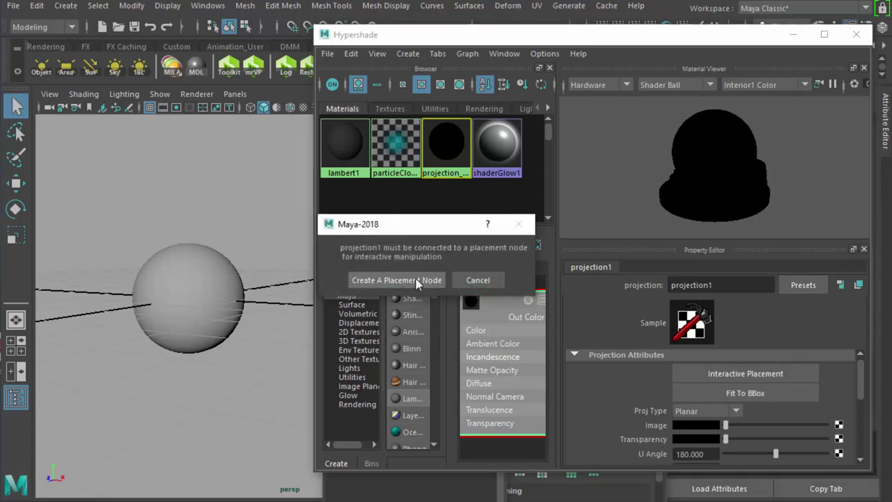
{"action": "left_click", "coordinate": [416, 279]}
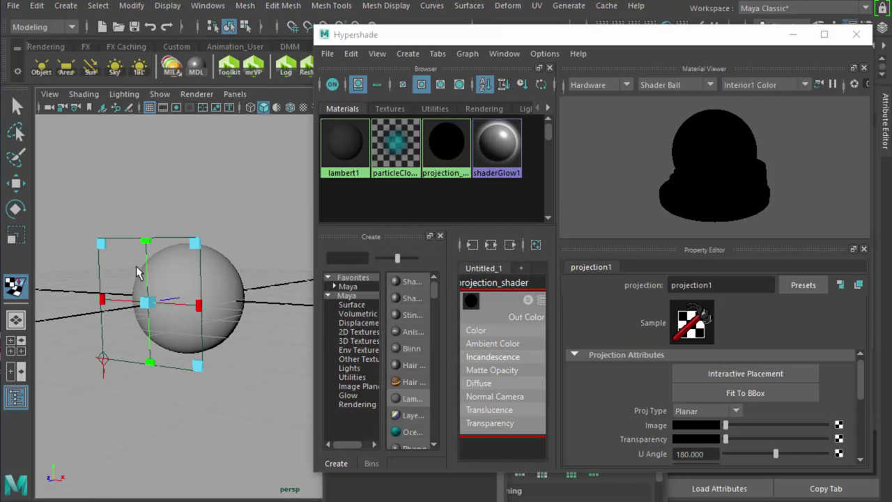
{"action": "left_click", "coordinate": [208, 6]}
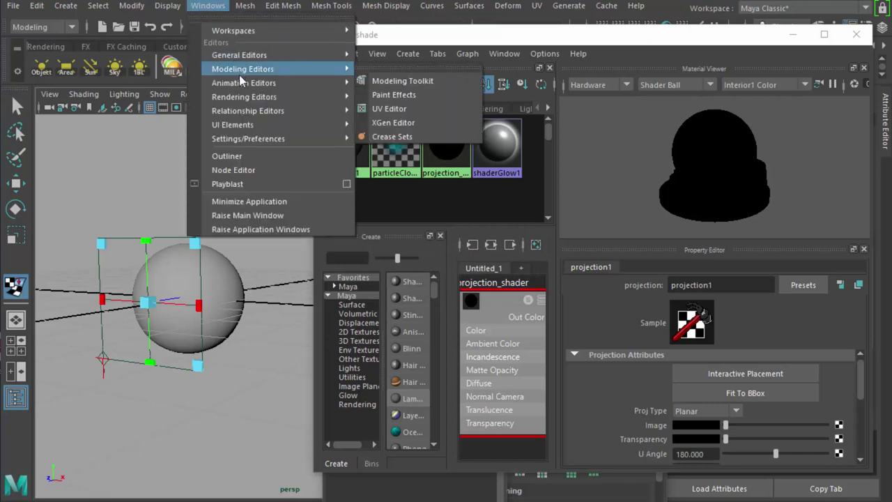
{"action": "left_click", "coordinate": [246, 157]}
{"action": "left_click_drag", "start_coordinate": [390, 238], "coordinate": [348, 138]}
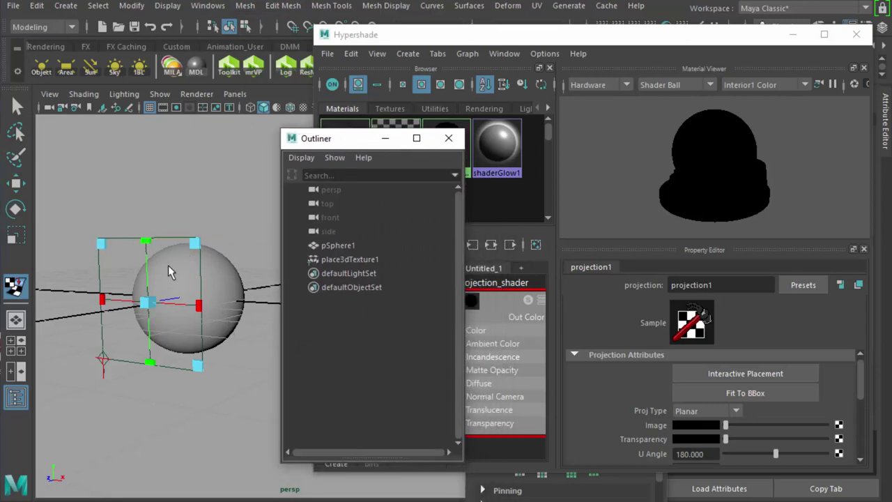
{"action": "left_click", "coordinate": [352, 259]}
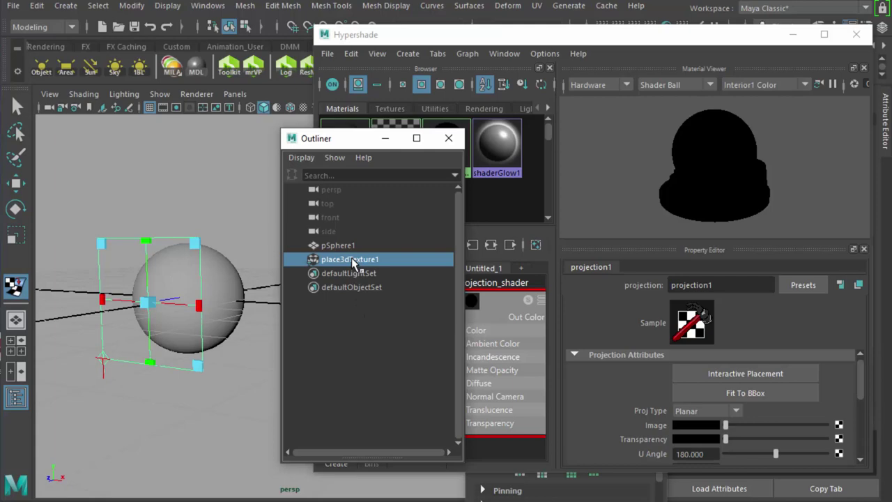
{"action": "left_click", "coordinate": [448, 138]}
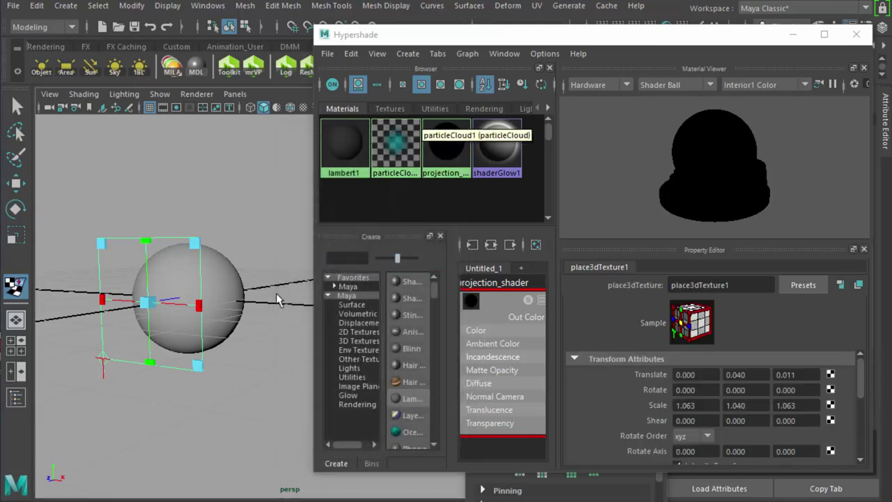
{"action": "left_click_drag", "start_coordinate": [199, 405], "coordinate": [255, 401], "text": "alt"}
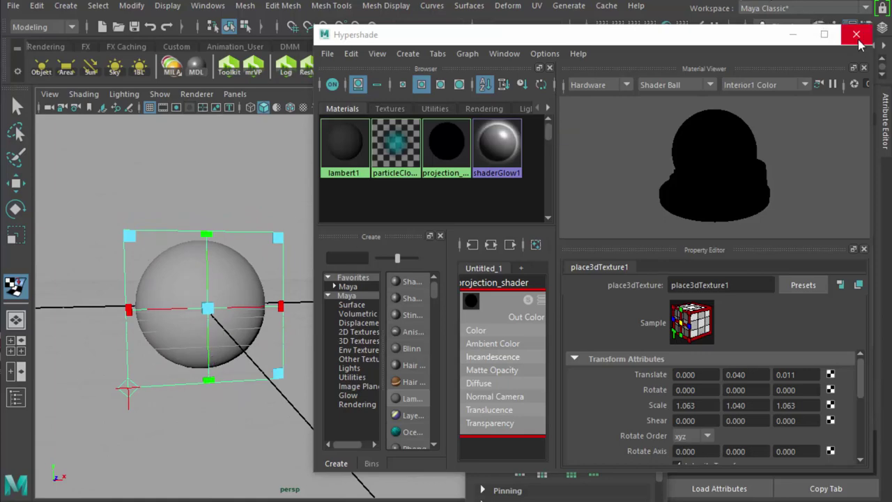
Close Hypershade and frame the sphere and projection box in a maximized front view.
{"action": "key", "text": "space"}
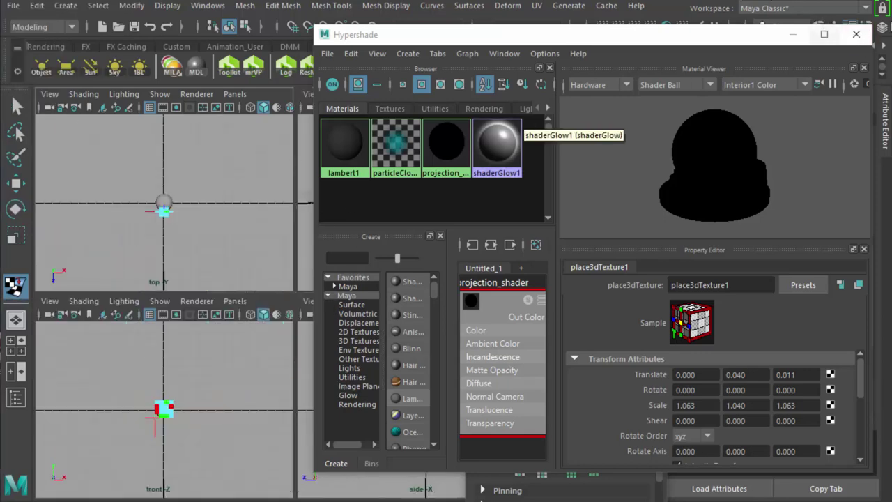
{"action": "left_click", "coordinate": [799, 33]}
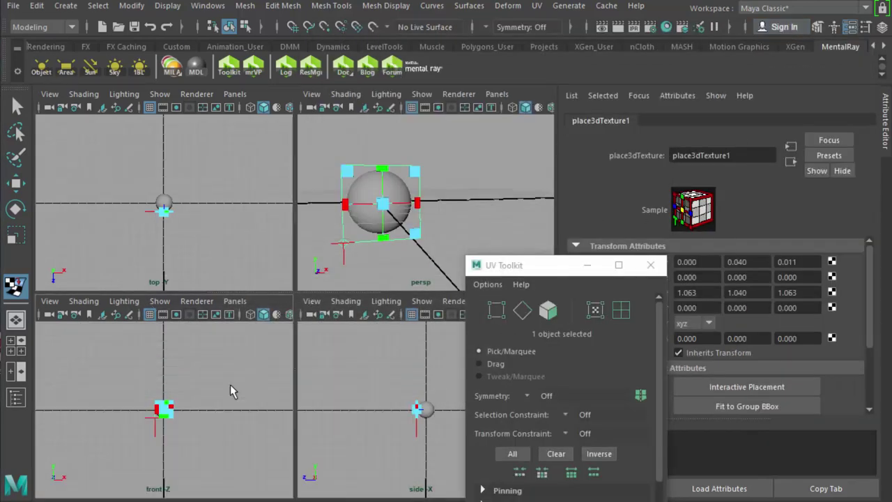
{"action": "key", "text": "space"}
{"action": "key", "text": "f"}
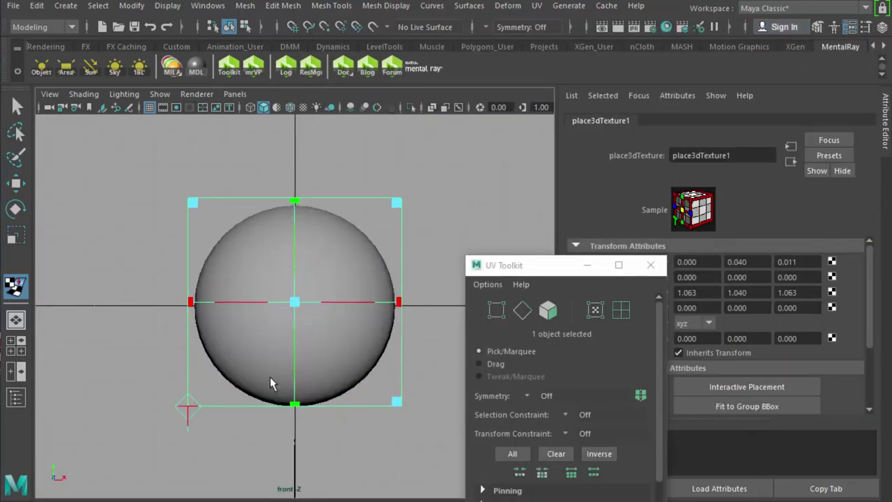
{"action": "left_click", "coordinate": [460, 194]}
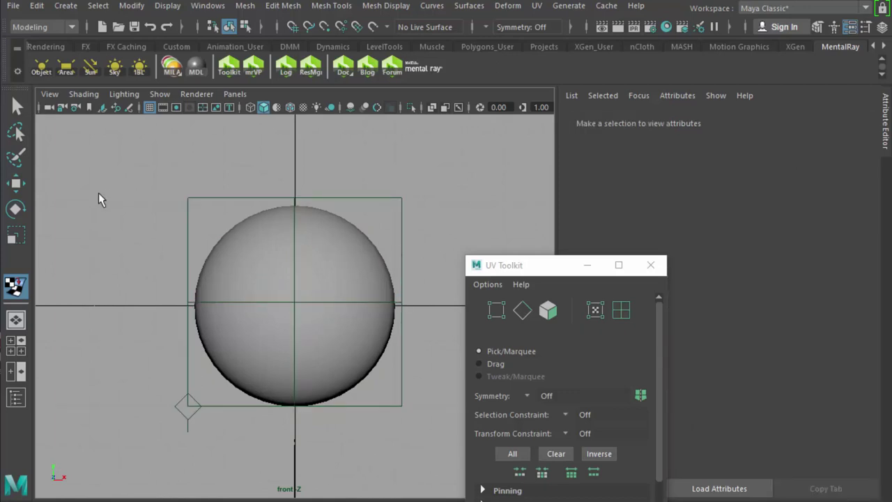
Reopen Hypershade and show projection1's Planar settings down to U Angle 180 and V Angle 90.
{"action": "left_click", "coordinate": [207, 6]}
{"action": "mouse_move", "coordinate": [264, 94]}
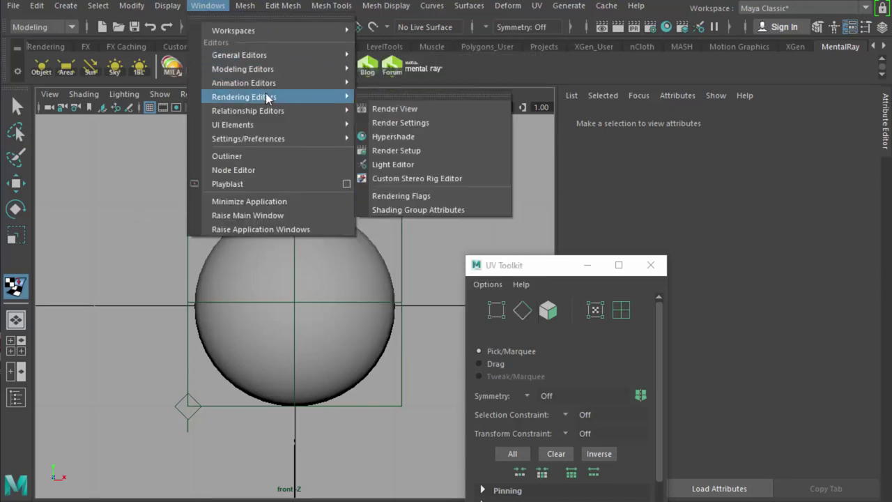
{"action": "left_click", "coordinate": [392, 136]}
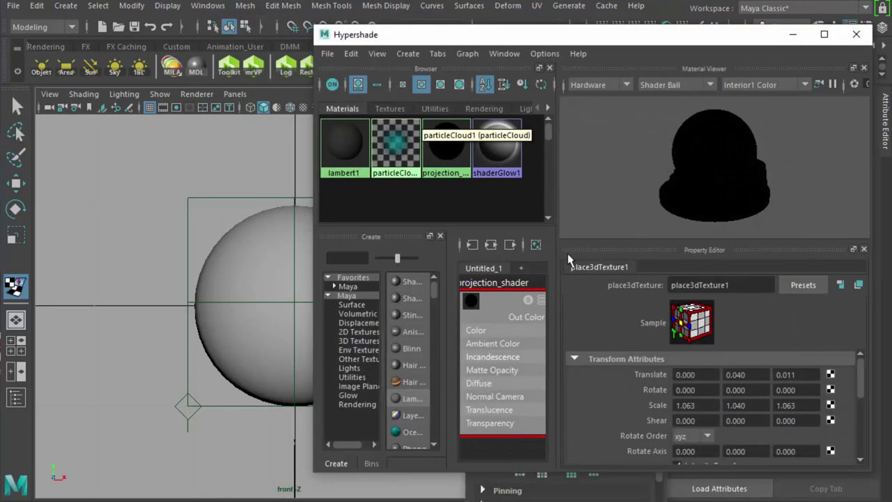
{"action": "left_click", "coordinate": [450, 143]}
{"action": "left_click", "coordinate": [839, 336]}
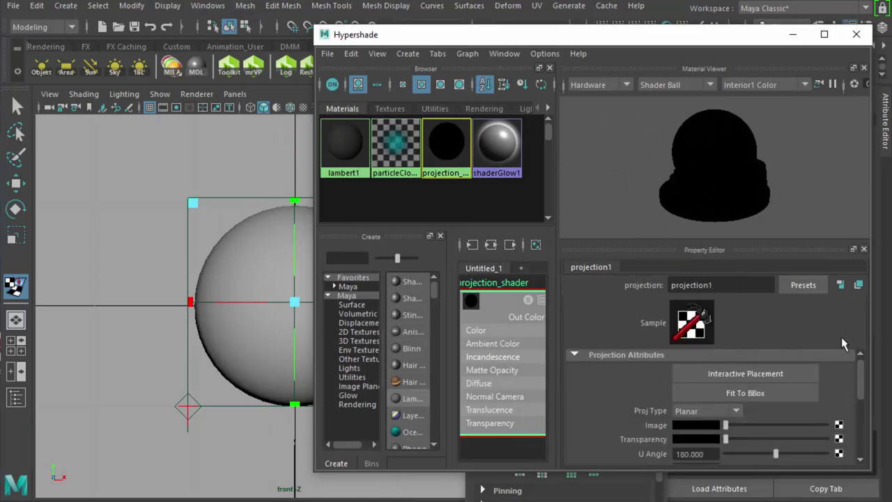
{"action": "scroll", "coordinate": [862, 384], "scroll_direction": "down", "scroll_amount": 2}
{"action": "scroll", "coordinate": [861, 383], "scroll_direction": "down", "scroll_amount": 1}
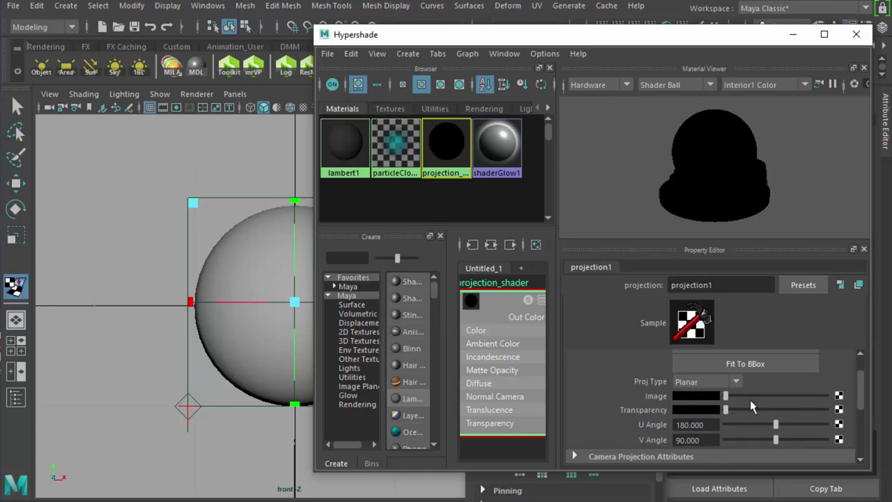
Clear the 'proj' search and create a 2D File texture node, file1, for projection1's Image.
{"action": "left_click", "coordinate": [840, 396]}
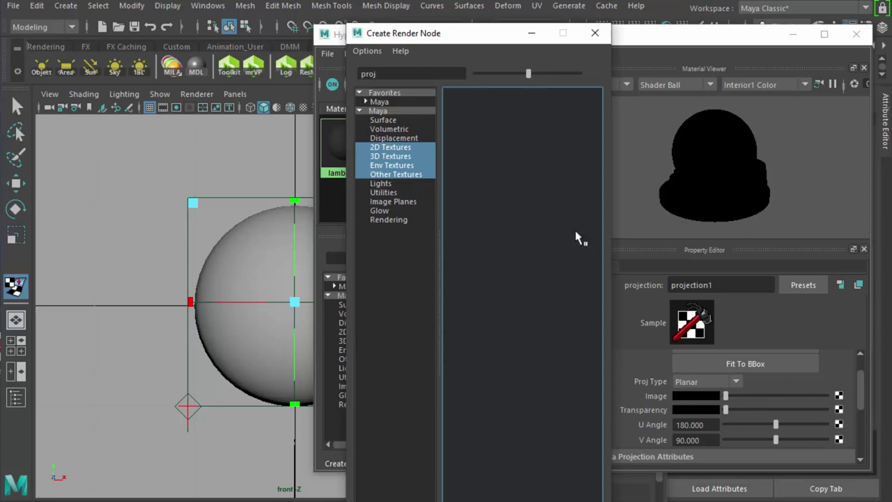
{"action": "left_click", "coordinate": [391, 148]}
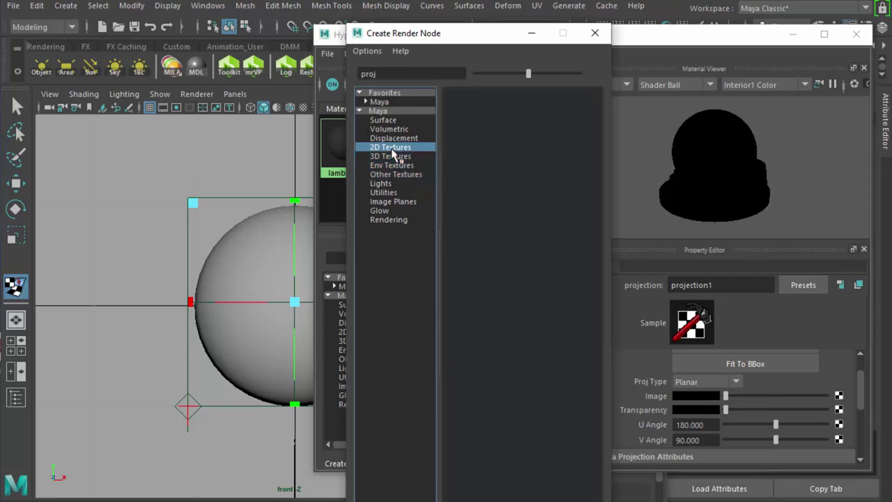
{"action": "double_click", "coordinate": [386, 74]}
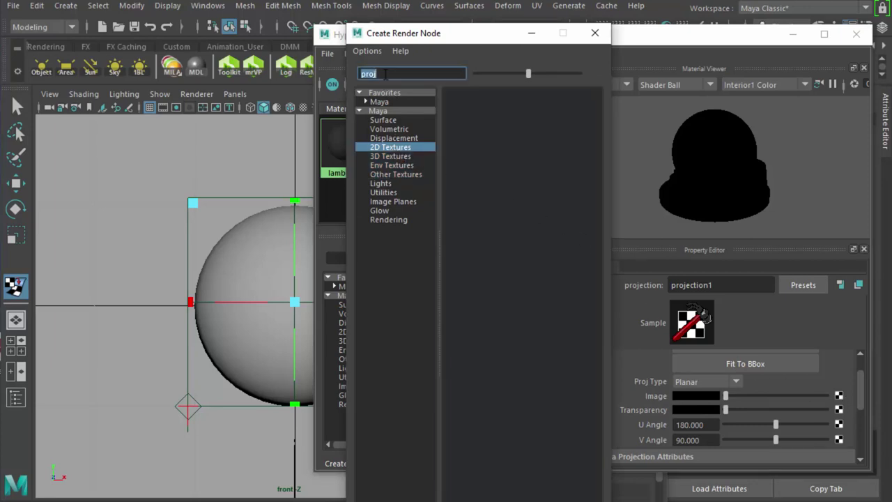
{"action": "key", "text": "BackSpace"}
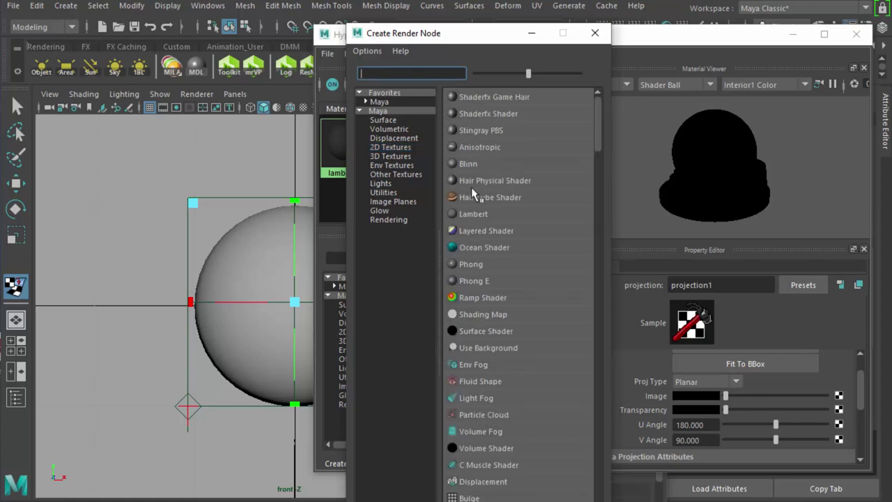
{"action": "left_click", "coordinate": [388, 140]}
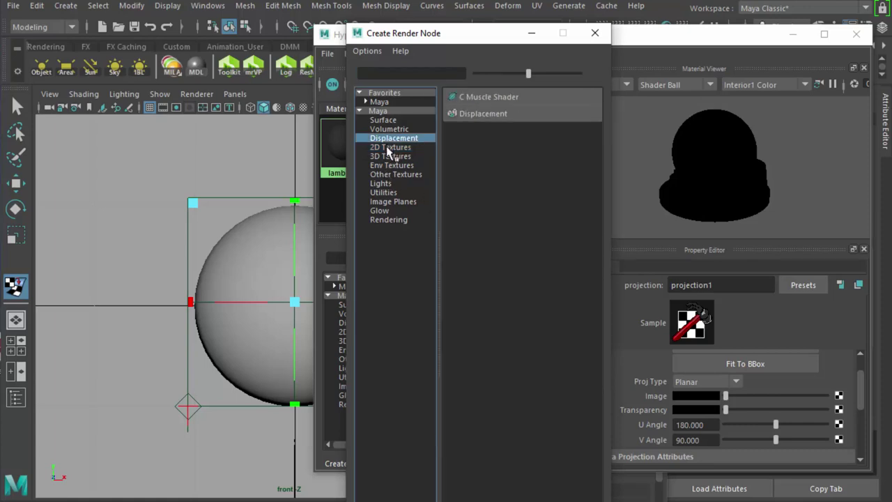
{"action": "left_click", "coordinate": [389, 147]}
{"action": "left_click", "coordinate": [505, 149]}
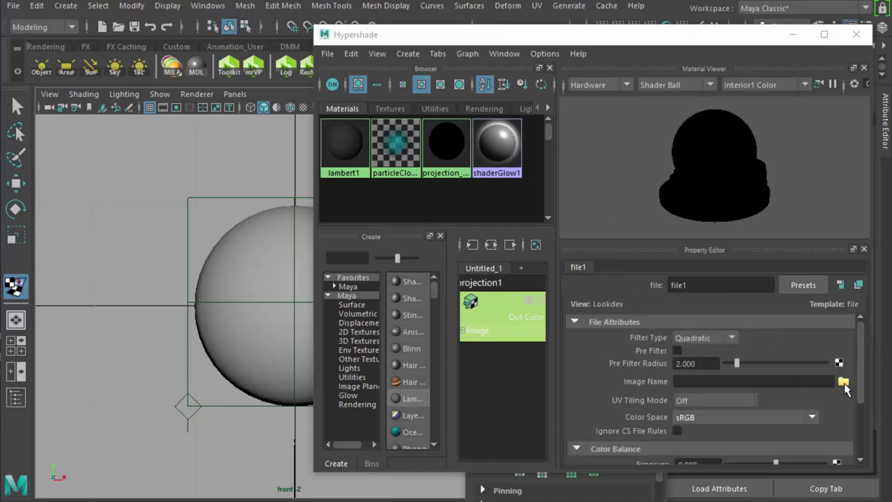
Load TO.jpg from the Desktop as file1's image name.
{"action": "left_click", "coordinate": [843, 382]}
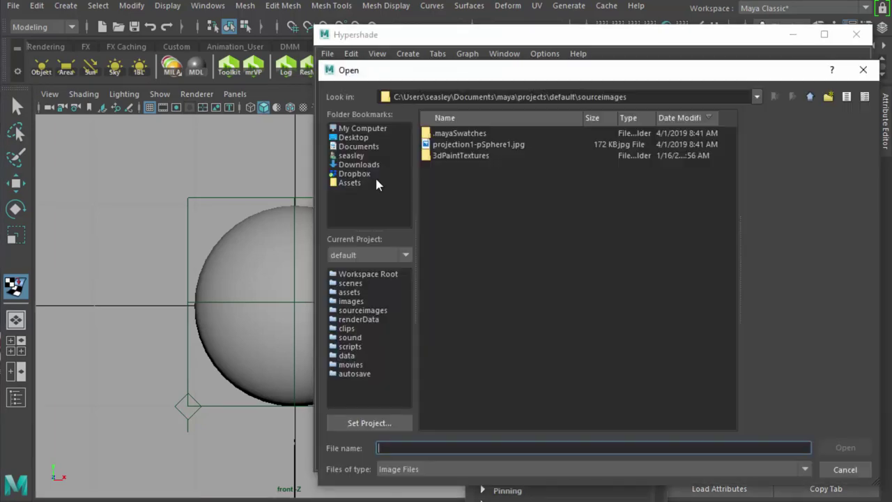
{"action": "left_click", "coordinate": [346, 137]}
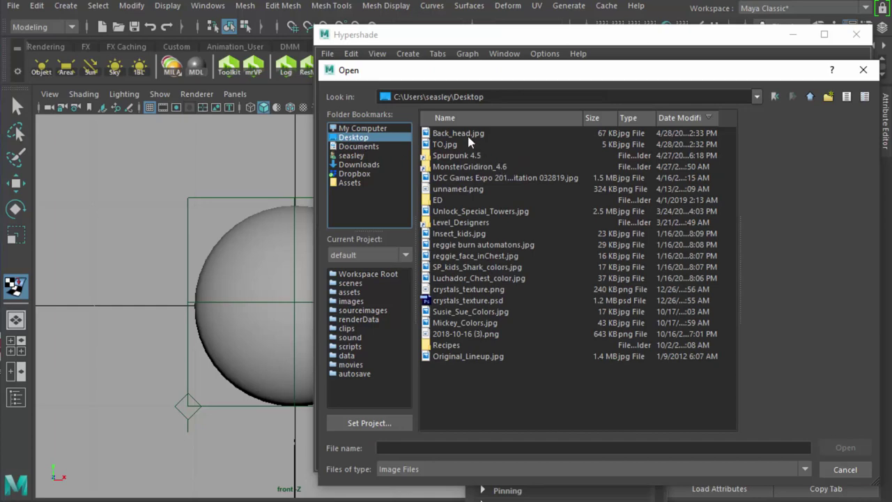
{"action": "left_click", "coordinate": [451, 144]}
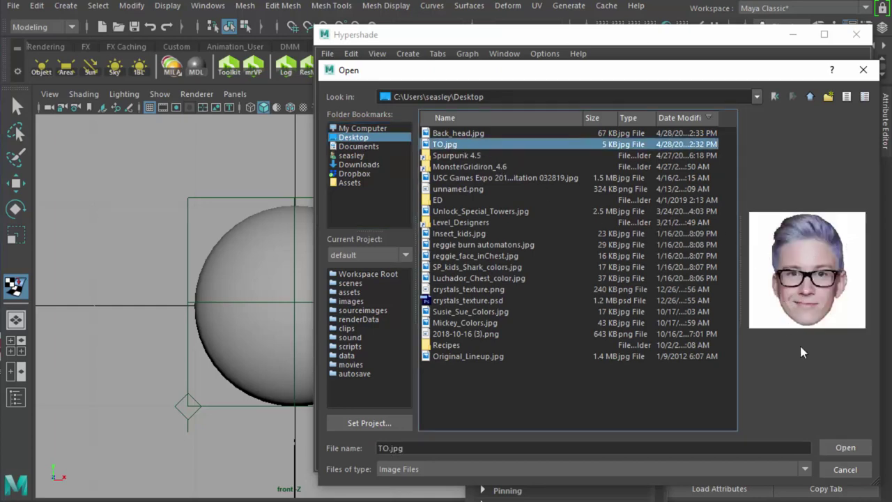
{"action": "left_click", "coordinate": [855, 448]}
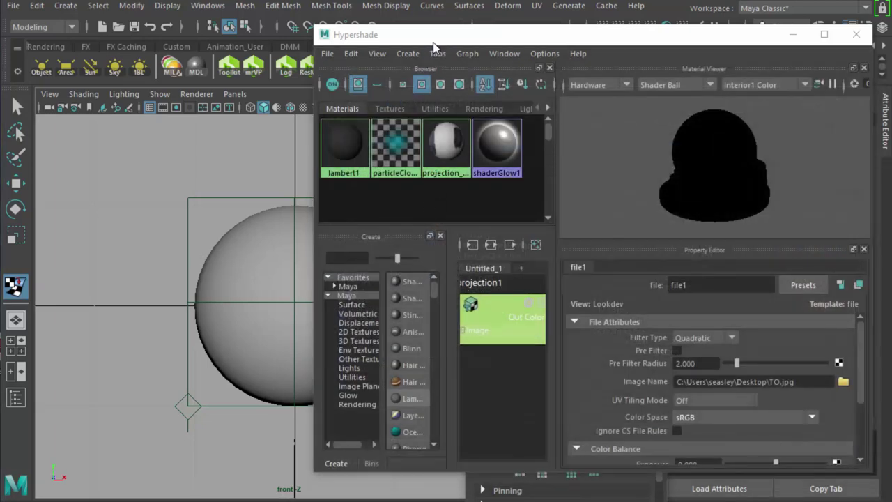
Move Hypershade aside and maximize the perspective view in textured mode around the sphere.
{"action": "left_click_drag", "start_coordinate": [430, 35], "coordinate": [498, 43]}
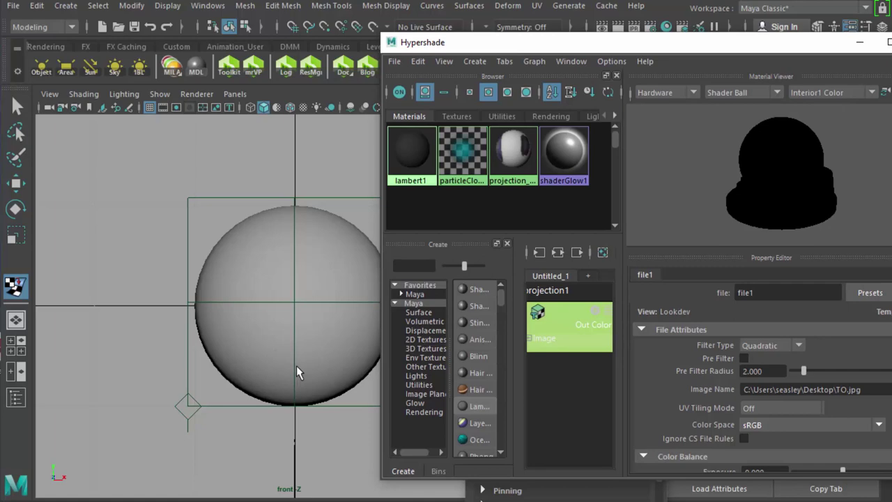
{"action": "middle_click_drag", "start_coordinate": [297, 365], "coordinate": [245, 363], "text": "alt"}
{"action": "key", "text": "space"}
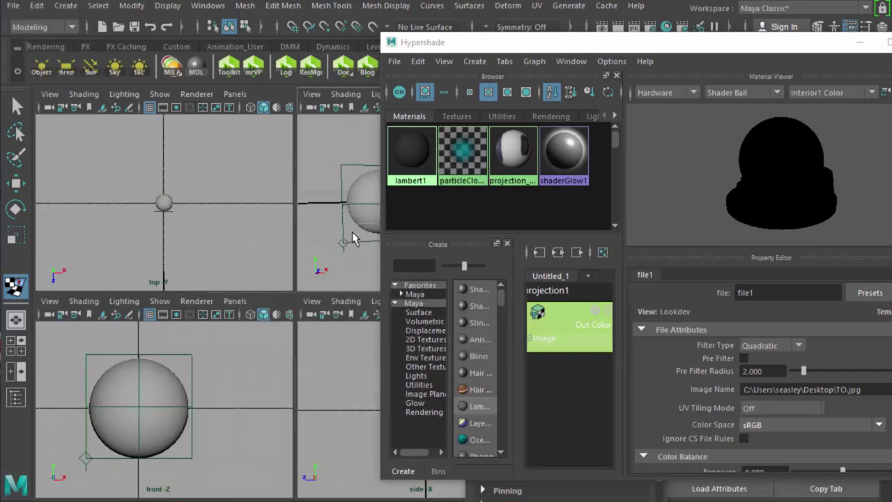
{"action": "key", "text": "space"}
{"action": "scroll", "coordinate": [298, 375], "scroll_direction": "up", "scroll_amount": 3}
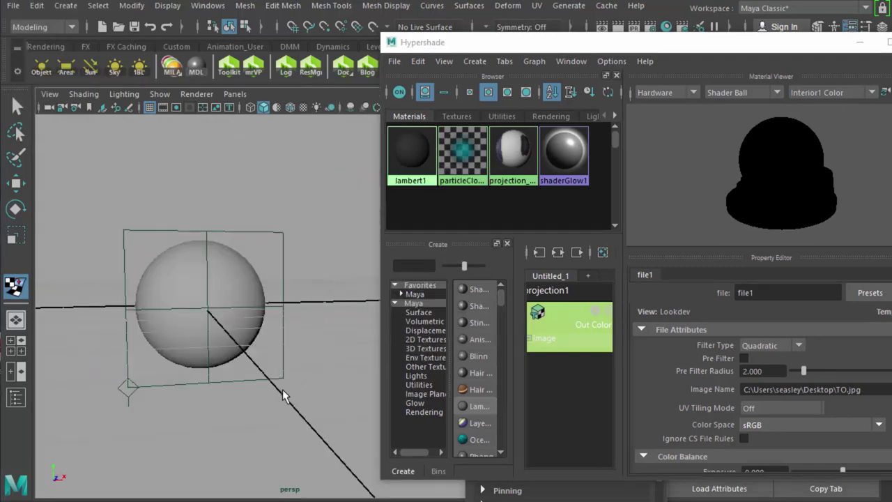
{"action": "key", "text": "6"}
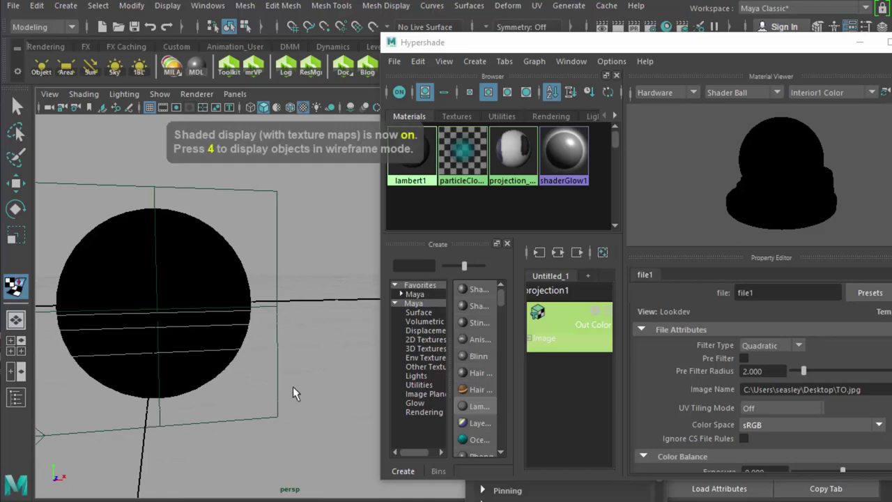
{"action": "mouse_move", "coordinate": [298, 374]}
{"action": "left_mouse_down", "text": "alt"}
{"action": "mouse_move", "coordinate": [174, 392]}
{"action": "mouse_move", "coordinate": [62, 383]}
{"action": "mouse_move", "coordinate": [200, 360]}
{"action": "mouse_move", "coordinate": [114, 397]}
{"action": "left_mouse_up", "text": "alt"}
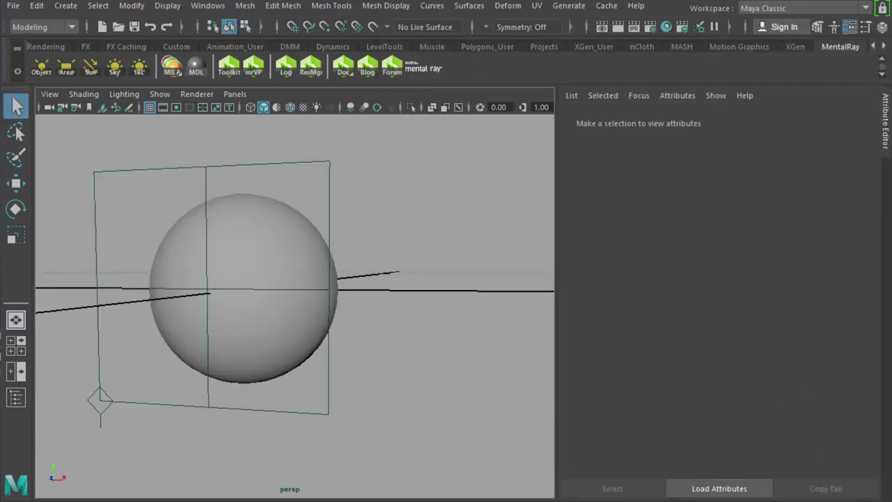
Go to Windows > Settings/Preferences to reach the Preferences entry.
{"action": "left_click", "coordinate": [208, 6]}
{"action": "mouse_move", "coordinate": [221, 27]}
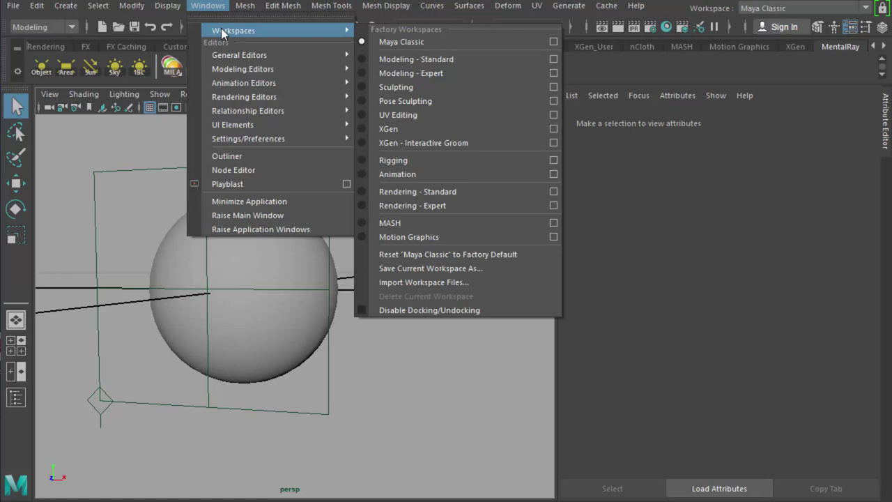
{"action": "mouse_move", "coordinate": [237, 50]}
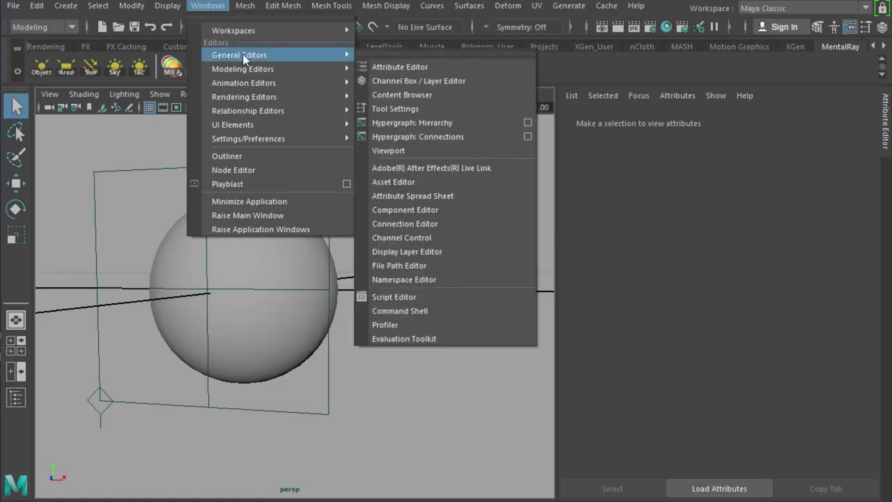
{"action": "mouse_move", "coordinate": [286, 137]}
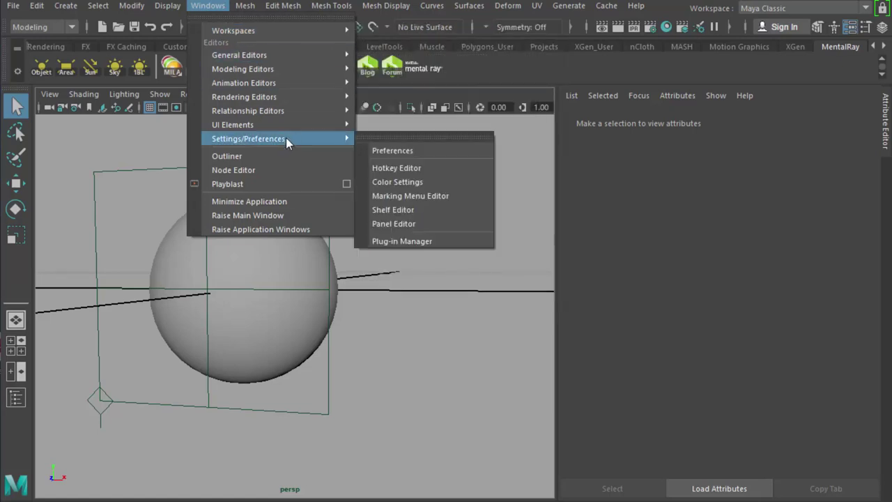
Keep the Display > Viewport 2.0 rendering engine at OpenGL - Legacy and save the preferences.
{"action": "left_click", "coordinate": [394, 151]}
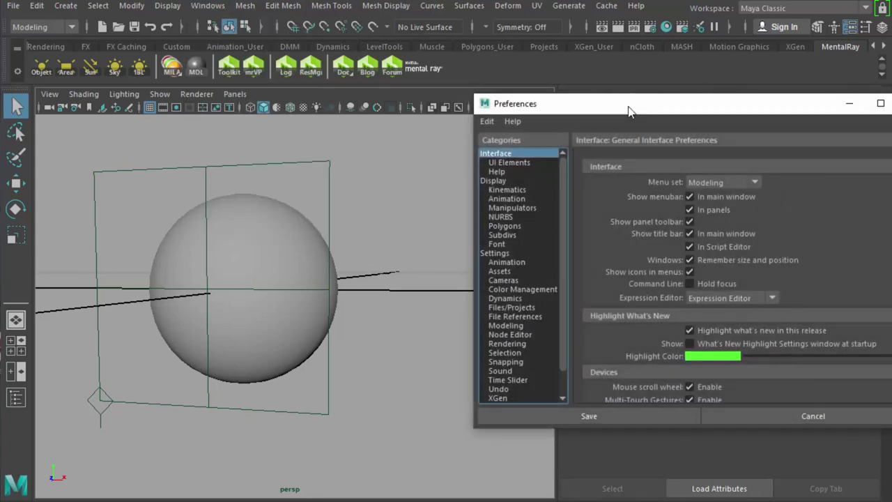
{"action": "left_click_drag", "start_coordinate": [631, 110], "coordinate": [481, 123]}
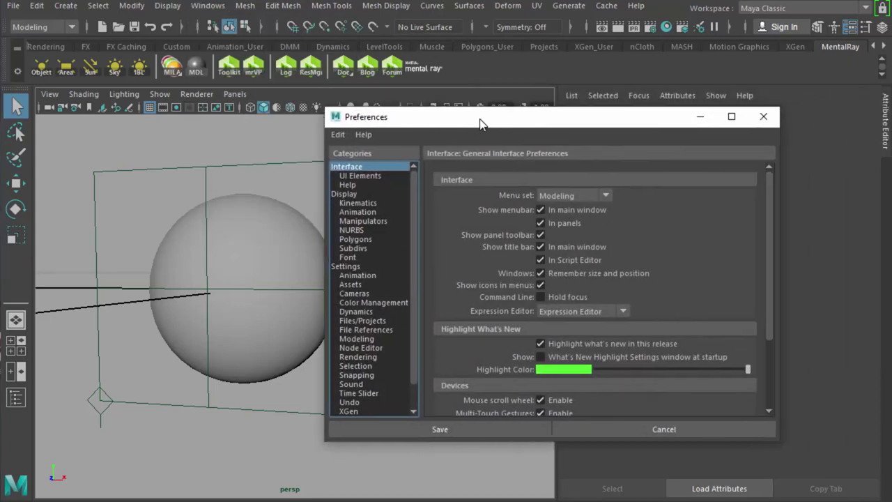
{"action": "left_click", "coordinate": [344, 194]}
{"action": "scroll", "coordinate": [770, 377], "scroll_direction": "down", "scroll_amount": 3}
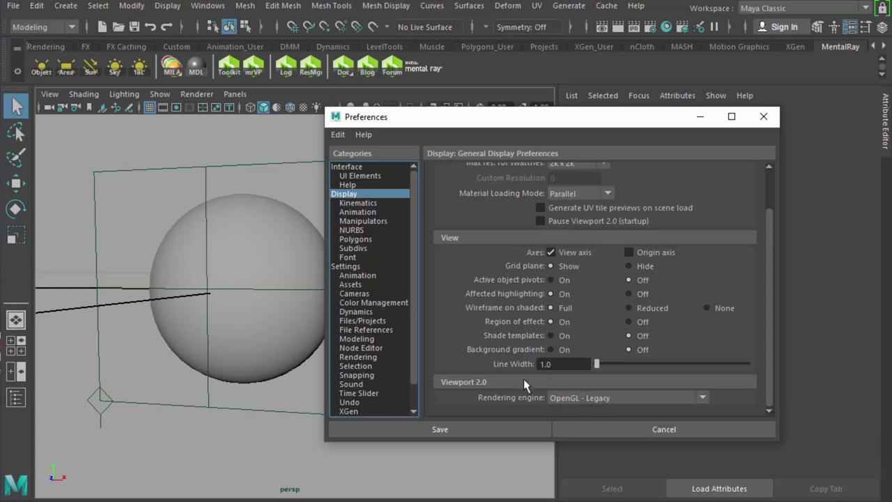
{"action": "left_click", "coordinate": [702, 398]}
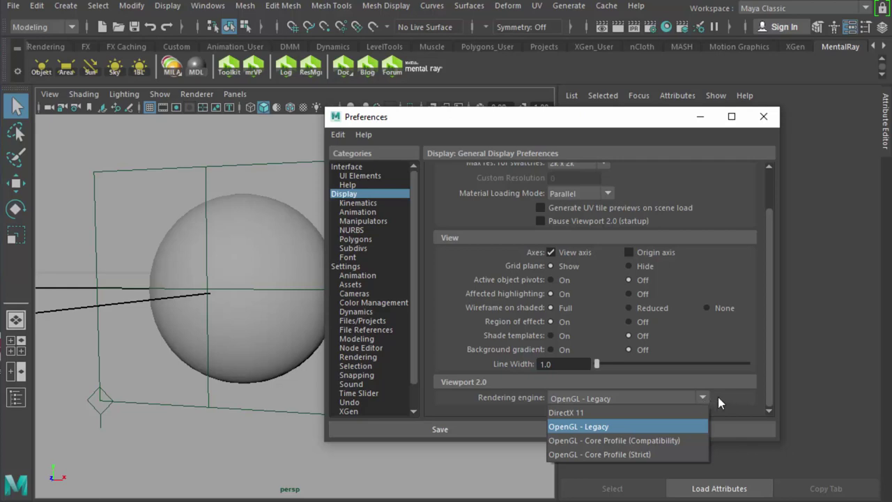
{"action": "left_click", "coordinate": [749, 418]}
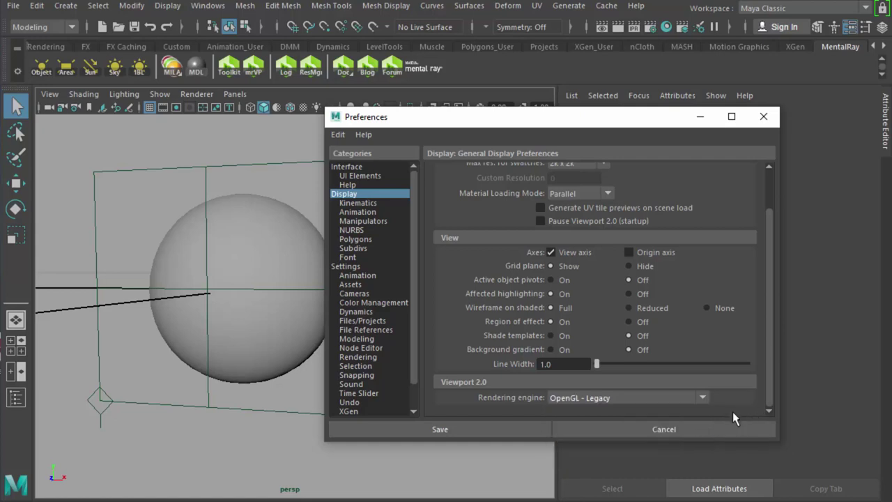
{"action": "left_click", "coordinate": [513, 430]}
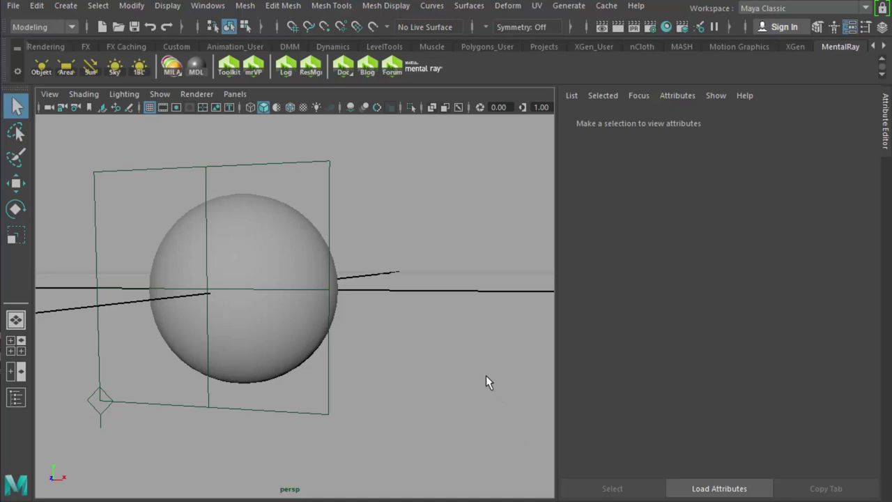
Turn on textured display, orbit to the sphere's front showing the TO.jpg face, and select it.
{"action": "key", "text": "6"}
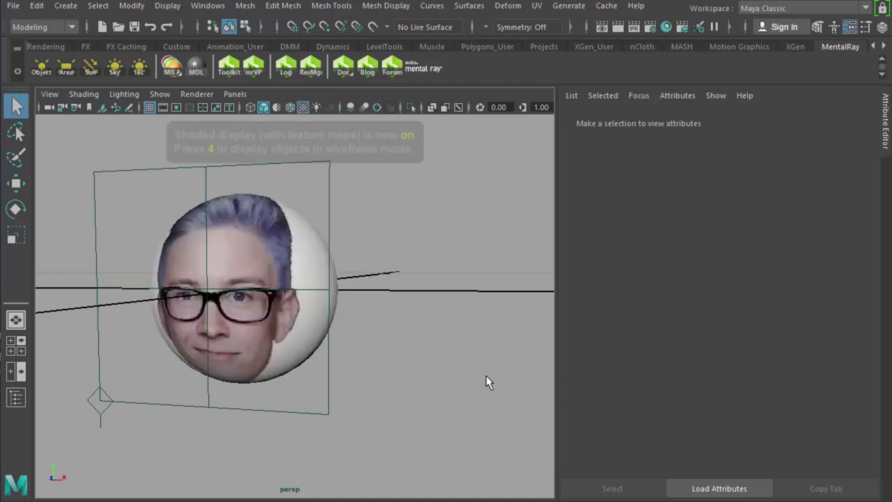
{"action": "mouse_move", "coordinate": [436, 400]}
{"action": "left_mouse_down", "text": "alt"}
{"action": "mouse_move", "coordinate": [486, 399]}
{"action": "mouse_move", "coordinate": [458, 398]}
{"action": "mouse_move", "coordinate": [471, 403]}
{"action": "left_mouse_up", "text": "alt"}
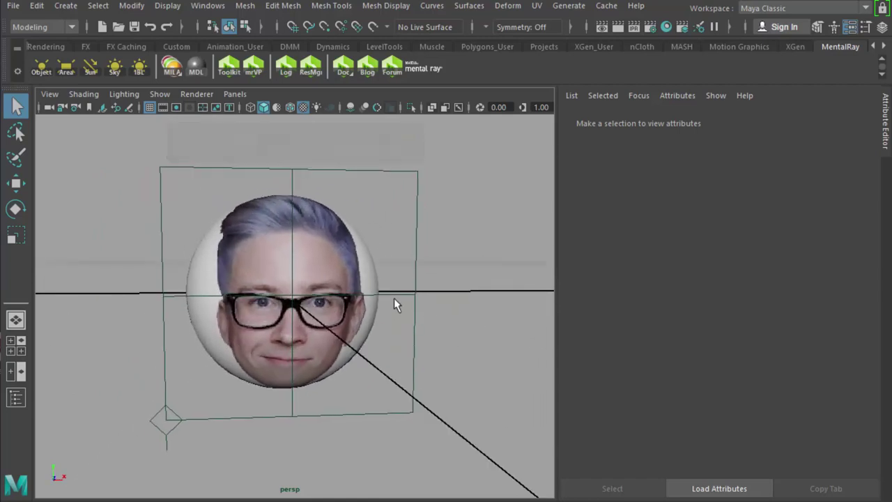
{"action": "left_click", "coordinate": [350, 244]}
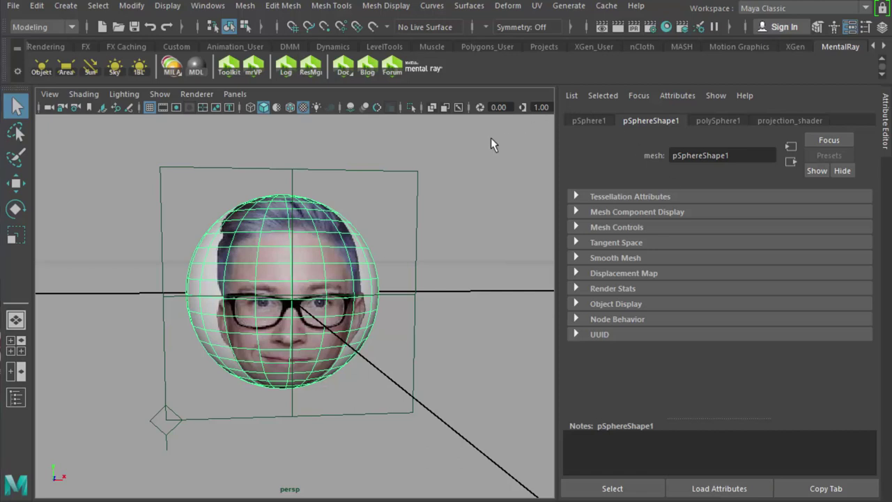
{"action": "left_click", "coordinate": [207, 6]}
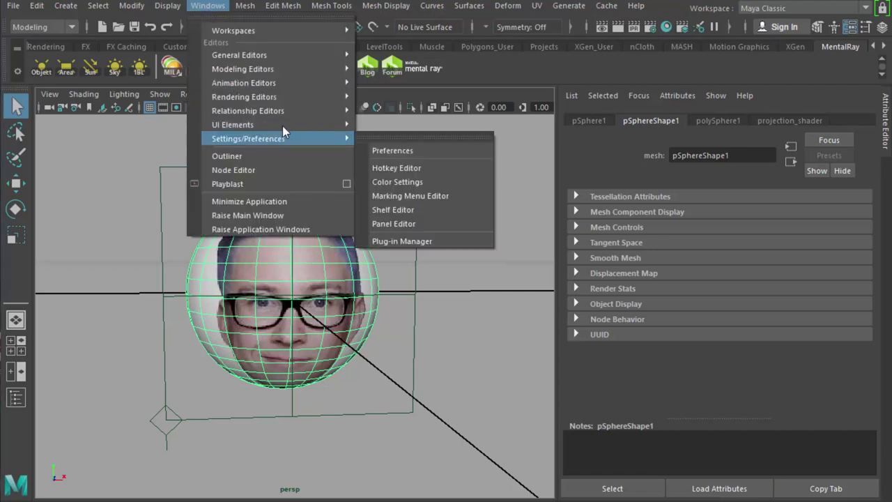
{"action": "mouse_move", "coordinate": [279, 69]}
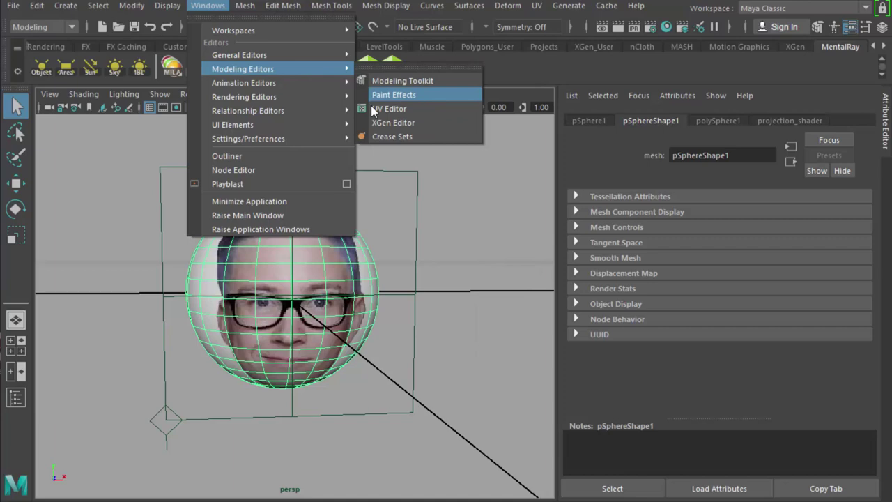
{"action": "left_click", "coordinate": [389, 108]}
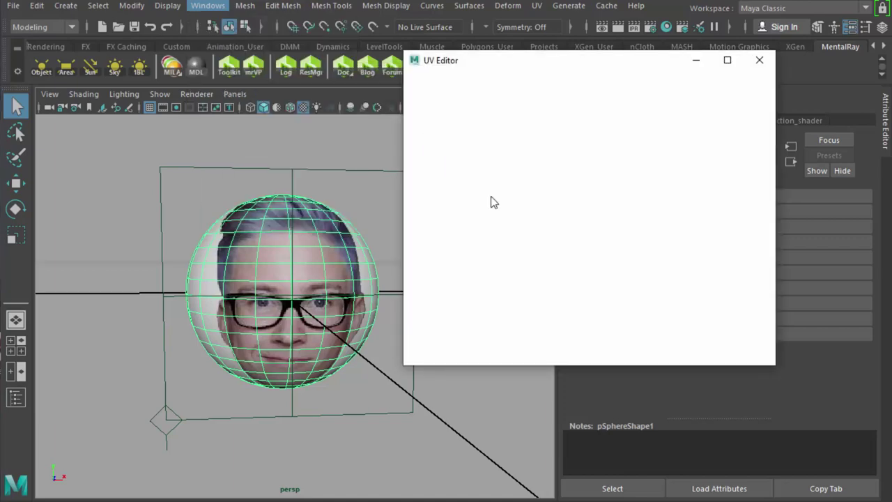
{"action": "left_click", "coordinate": [651, 265]}
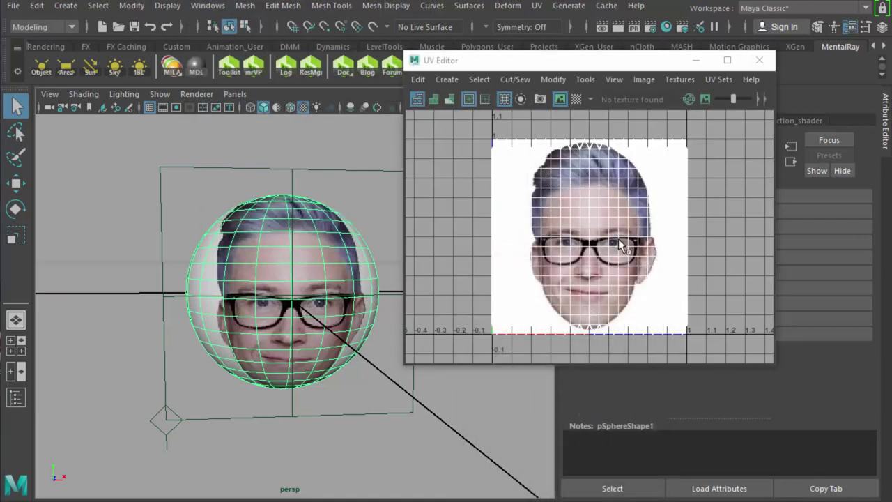
{"action": "scroll", "coordinate": [618, 238], "scroll_direction": "down", "scroll_amount": 3}
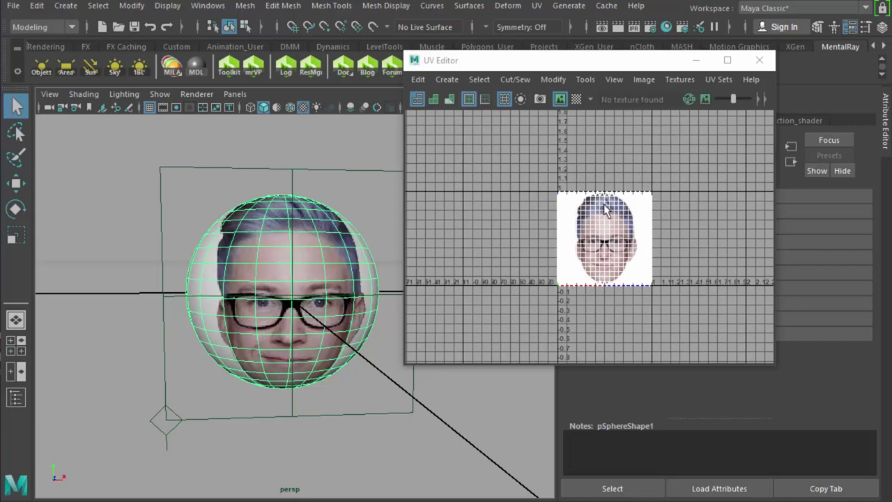
{"action": "left_click", "coordinate": [559, 99]}
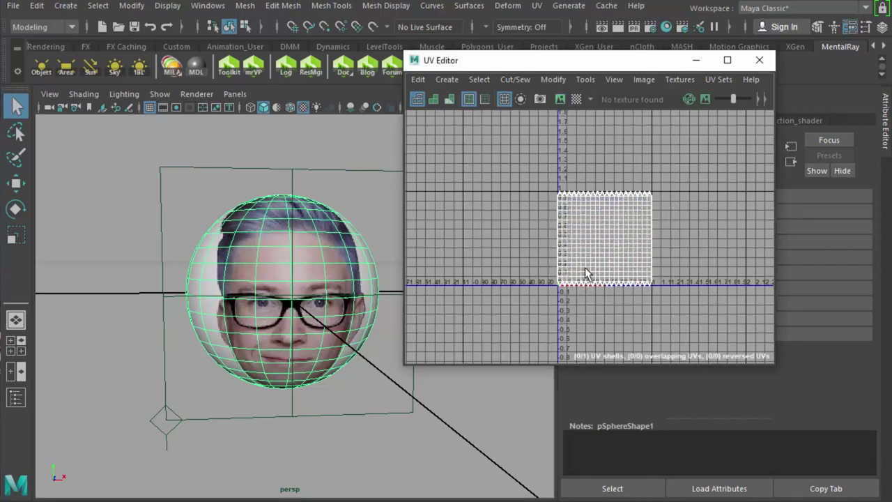
{"action": "left_click_drag", "start_coordinate": [339, 309], "coordinate": [353, 352], "text": "alt"}
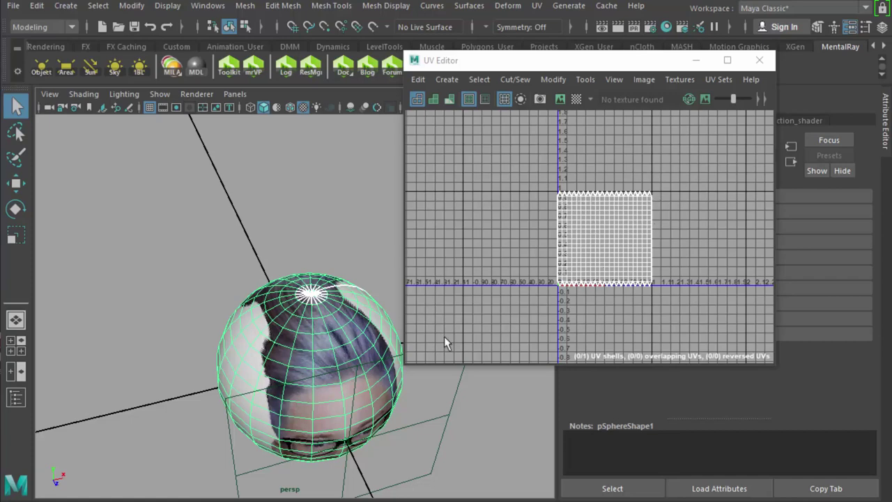
{"action": "left_click_drag", "start_coordinate": [398, 339], "coordinate": [317, 223], "text": "alt"}
{"action": "left_click", "coordinate": [332, 185]}
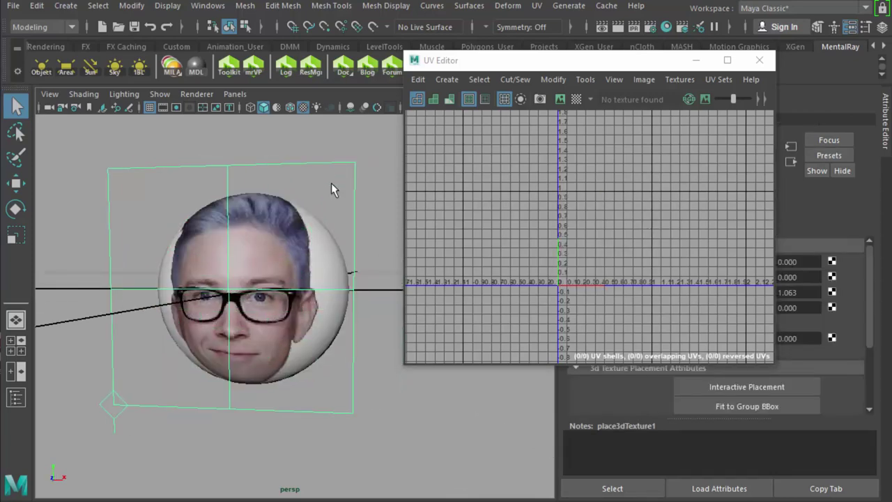
{"action": "left_click", "coordinate": [318, 234]}
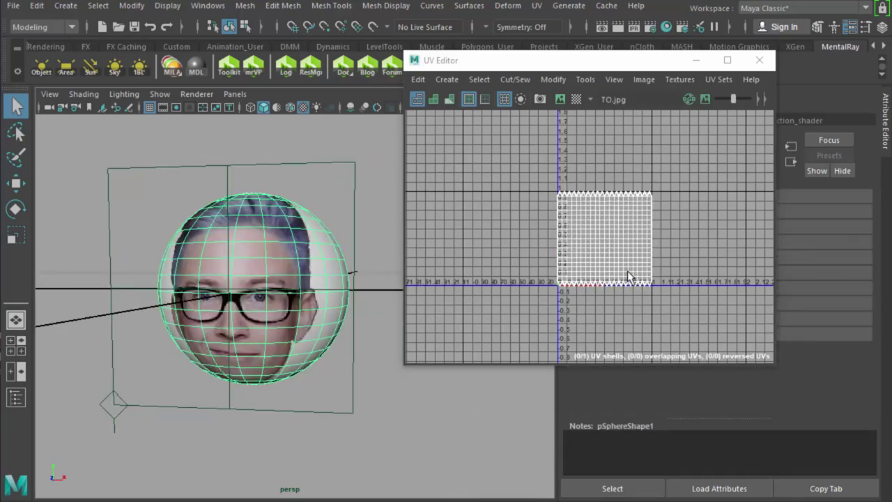
{"action": "scroll", "coordinate": [629, 277], "scroll_direction": "up", "scroll_amount": 2}
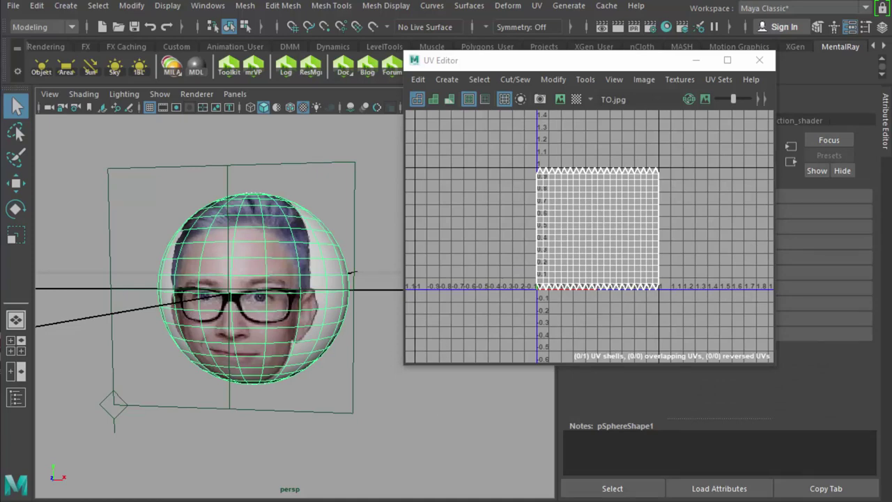
Deselect the sphere, open Hypershade via Windows > Rendering Editors, and arrange it beside the UV Editor.
{"action": "left_click", "coordinate": [421, 411]}
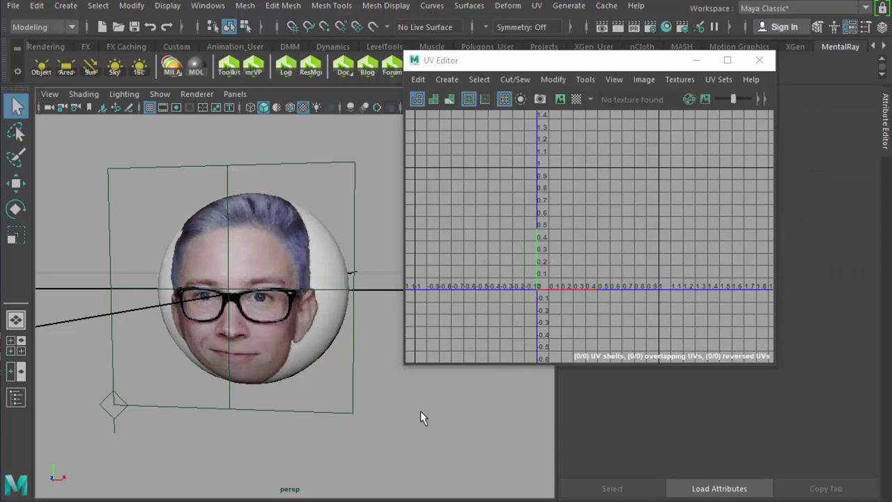
{"action": "left_click", "coordinate": [207, 5]}
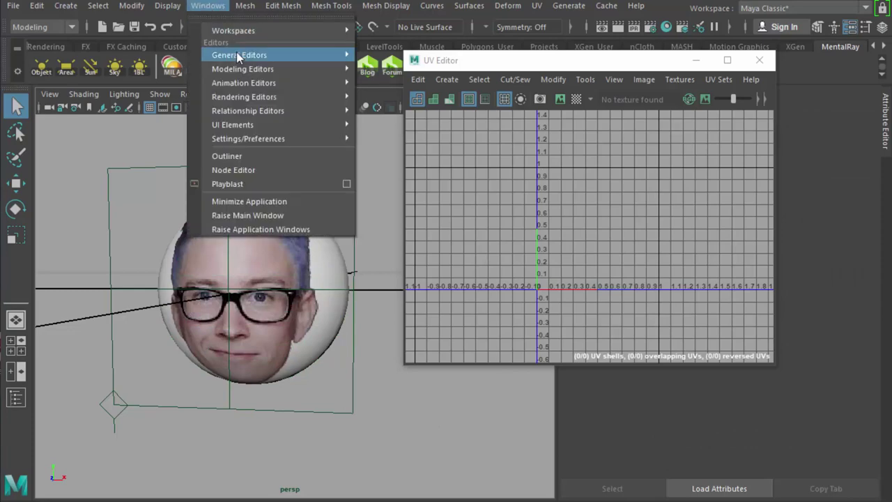
{"action": "mouse_move", "coordinate": [252, 83]}
{"action": "mouse_move", "coordinate": [290, 95]}
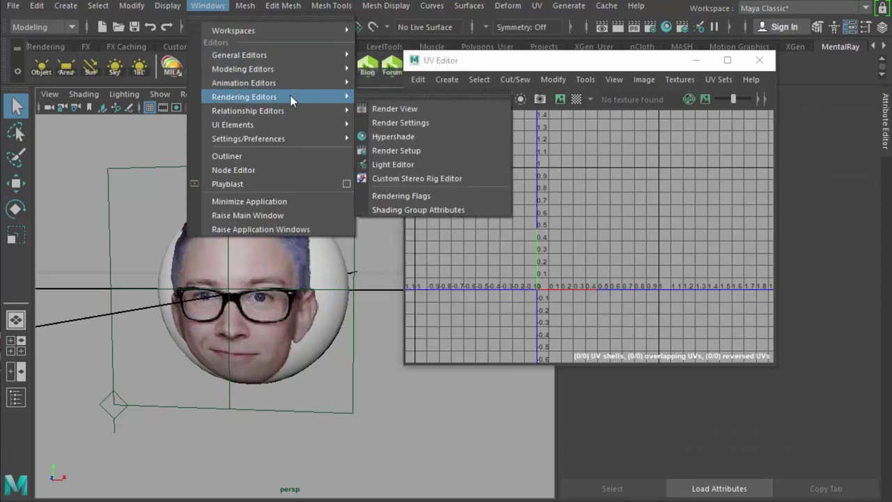
{"action": "left_click", "coordinate": [388, 133]}
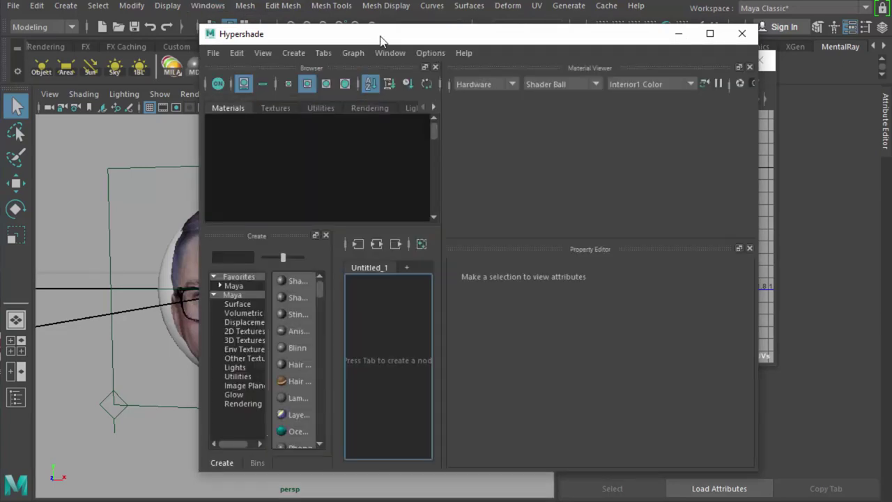
{"action": "left_click_drag", "start_coordinate": [378, 41], "coordinate": [645, 132]}
{"action": "left_click_drag", "start_coordinate": [539, 60], "coordinate": [465, 28]}
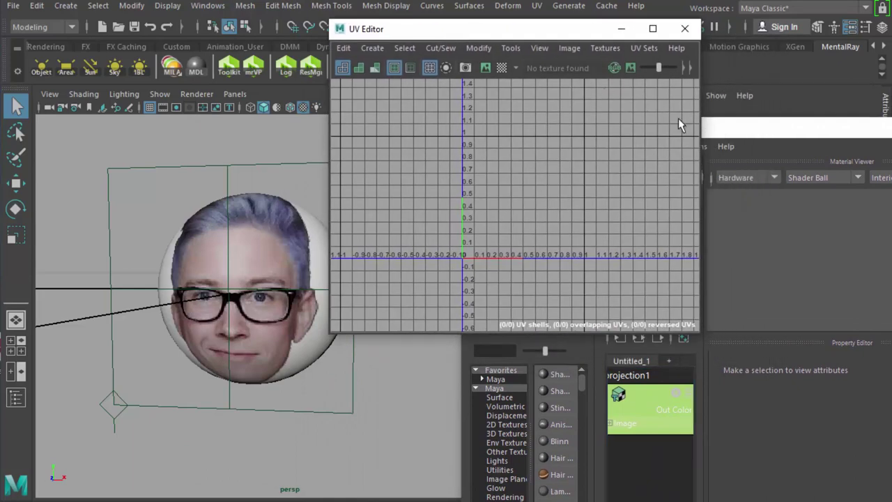
{"action": "left_click", "coordinate": [741, 131]}
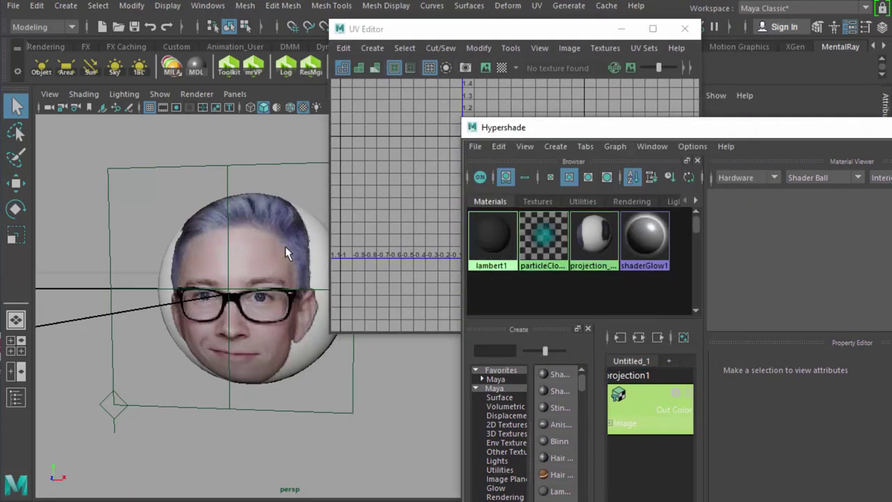
Open the Outliner, move it aside, and select pSphere1.
{"action": "left_click", "coordinate": [208, 6]}
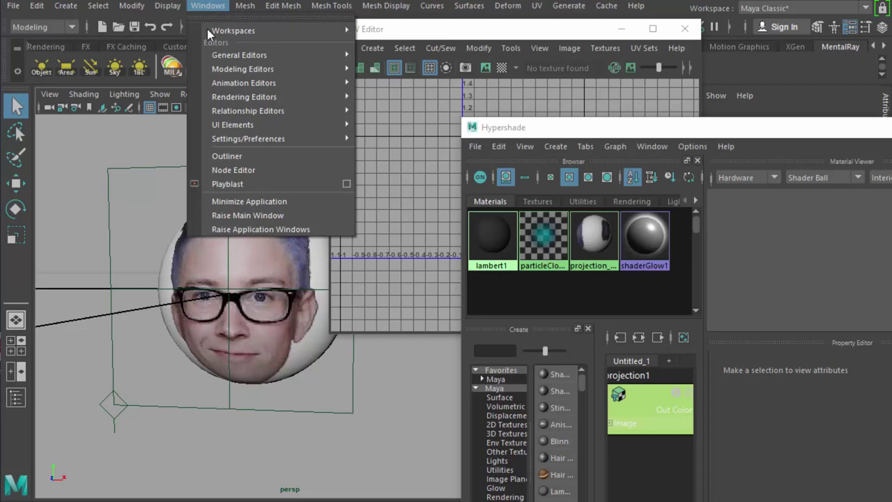
{"action": "left_click", "coordinate": [234, 154]}
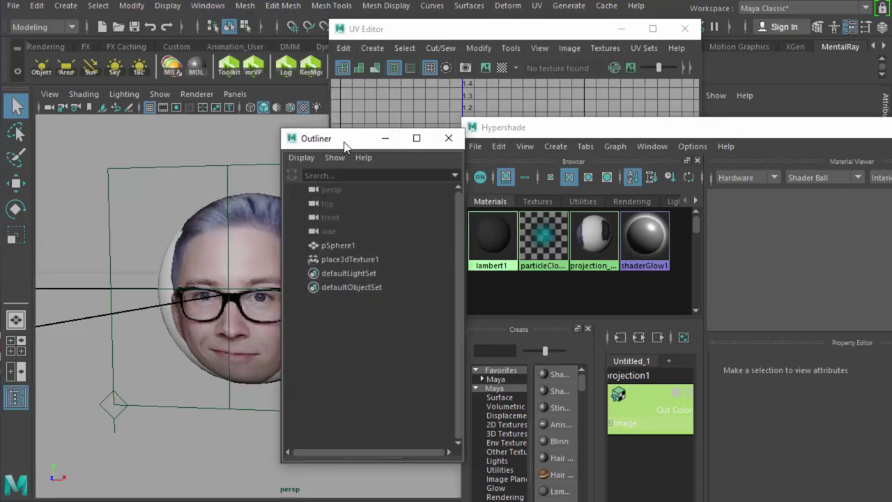
{"action": "left_click_drag", "start_coordinate": [349, 145], "coordinate": [86, 59]}
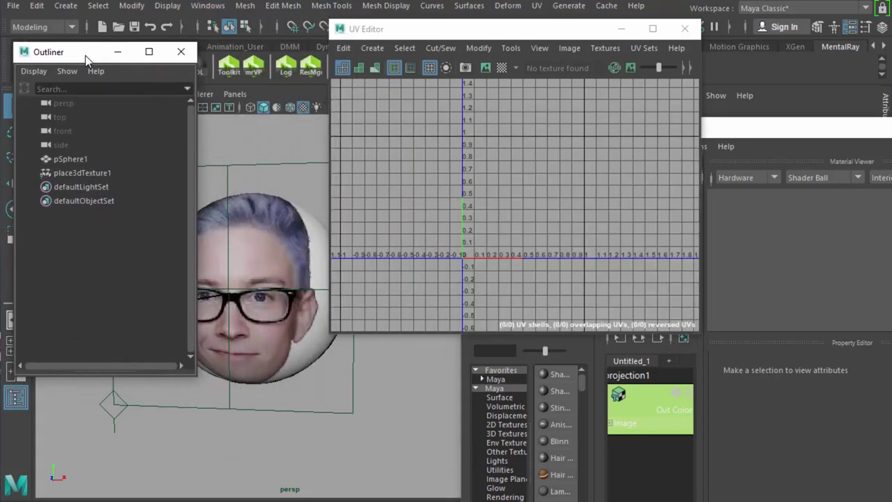
{"action": "left_click", "coordinate": [77, 159]}
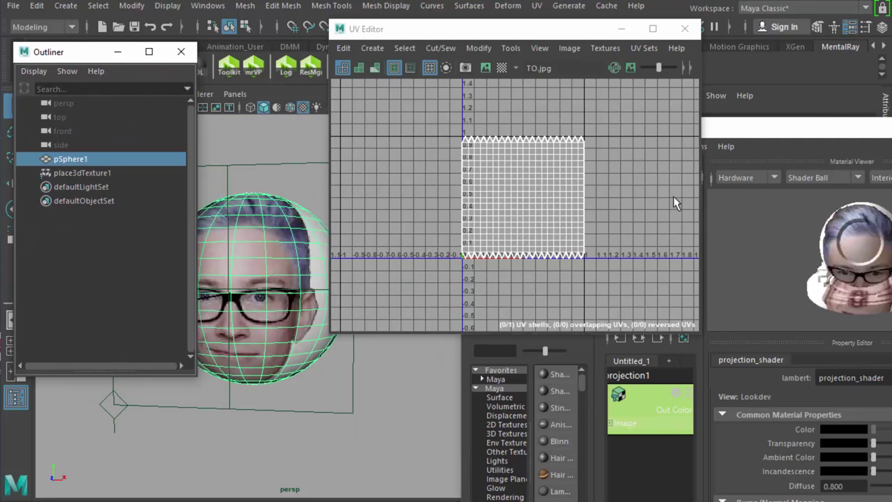
Bring Hypershade forward and add the projection_shader material to the selection.
{"action": "left_click_drag", "start_coordinate": [603, 38], "coordinate": [805, 0]}
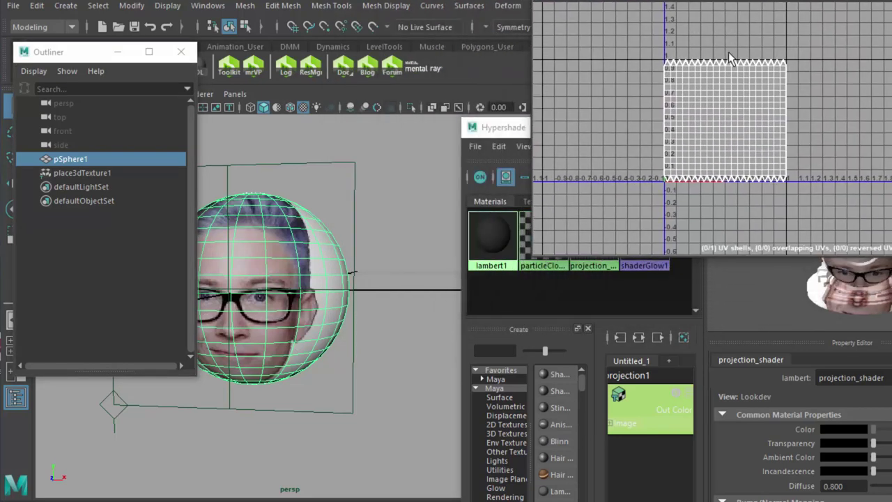
{"action": "left_click", "coordinate": [512, 141]}
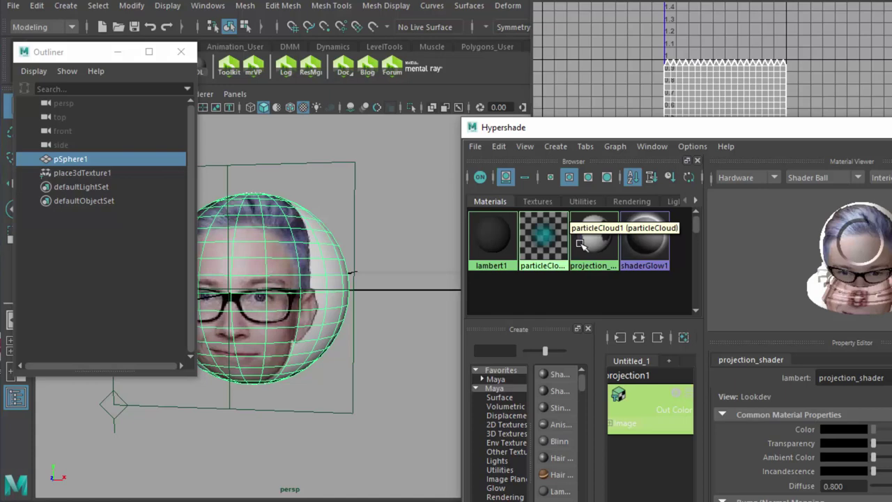
{"action": "left_click", "coordinate": [595, 248]}
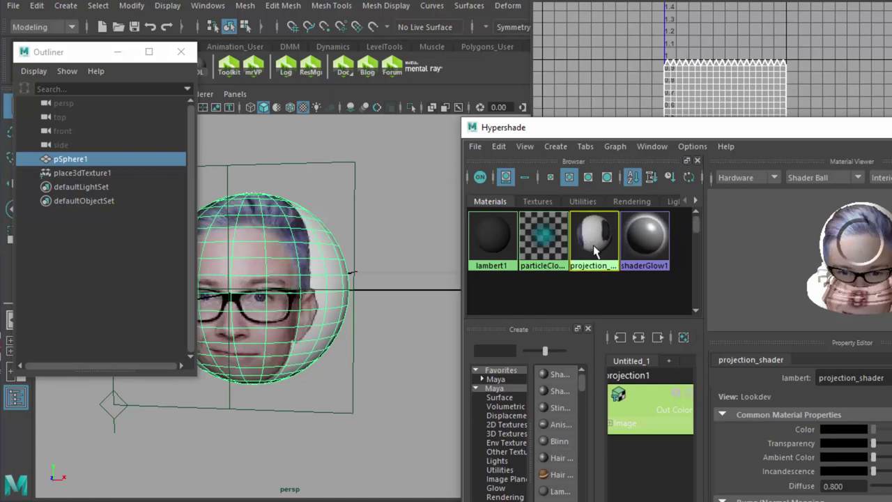
{"action": "middle_click_drag", "start_coordinate": [594, 251], "coordinate": [74, 164]}
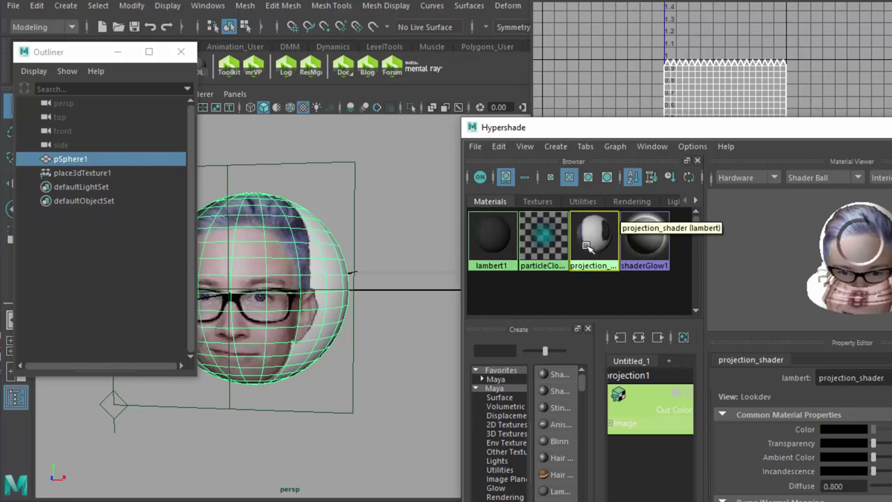
{"action": "middle_click_drag", "start_coordinate": [587, 246], "coordinate": [596, 242]}
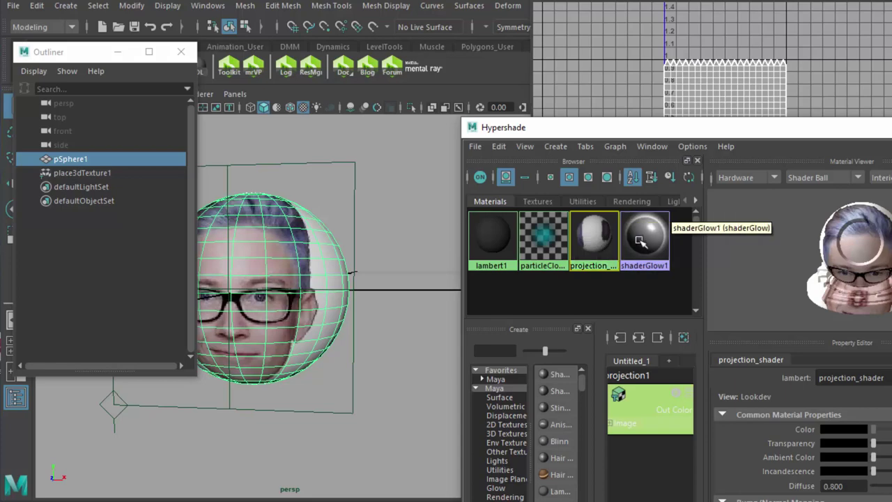
Open the Convert to File Texture options at 512x512 JPEG and fit the dialog on screen.
{"action": "left_click", "coordinate": [499, 148]}
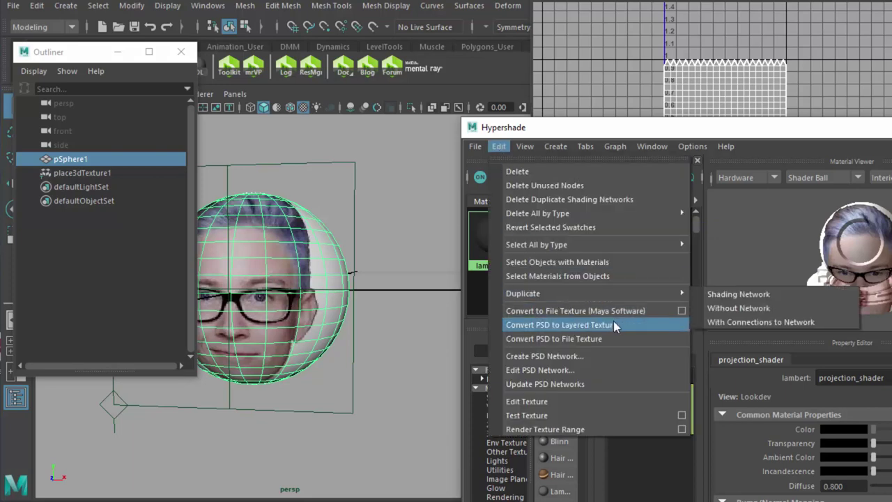
{"action": "left_click", "coordinate": [681, 311]}
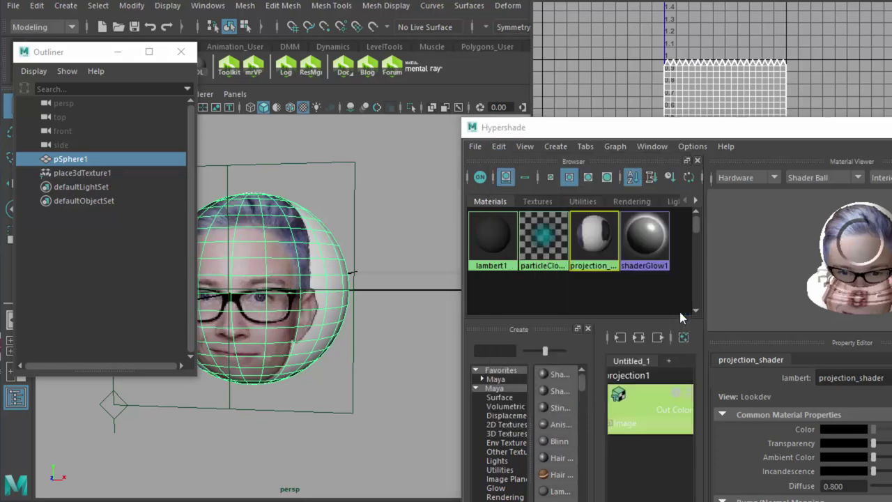
{"action": "left_click_drag", "start_coordinate": [224, 36], "coordinate": [413, 22]}
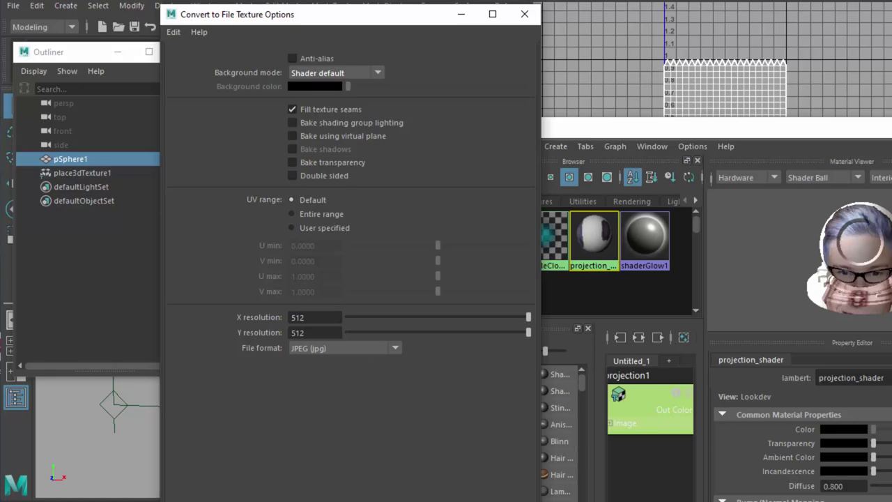
{"action": "left_click_drag", "start_coordinate": [321, 500], "coordinate": [320, 438]}
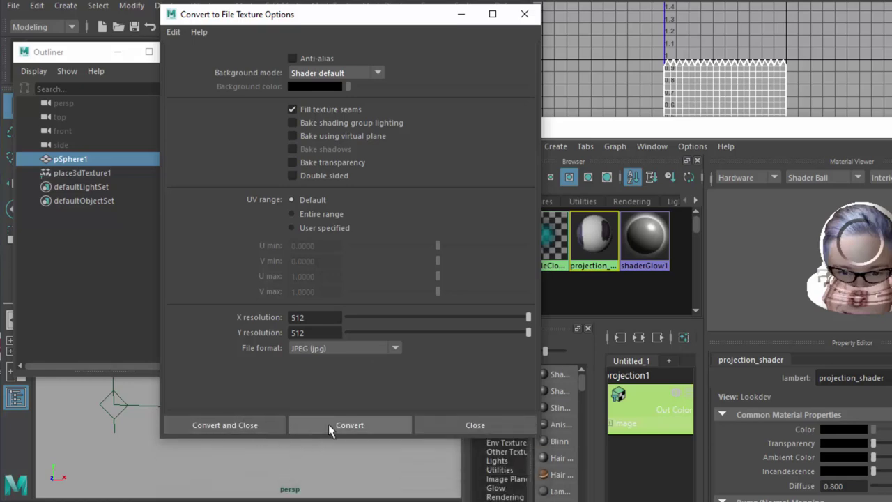
Display the face image behind the UVs and rearrange the Outliner and options dialog.
{"action": "left_click_drag", "start_coordinate": [693, 4], "coordinate": [690, 43]}
{"action": "left_click", "coordinate": [683, 74]}
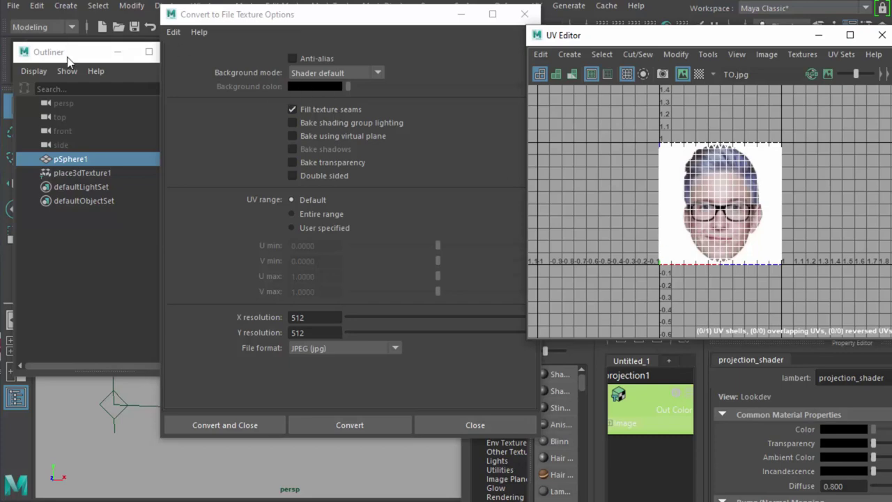
{"action": "left_click_drag", "start_coordinate": [67, 57], "coordinate": [108, 0]}
{"action": "left_click", "coordinate": [315, 23]}
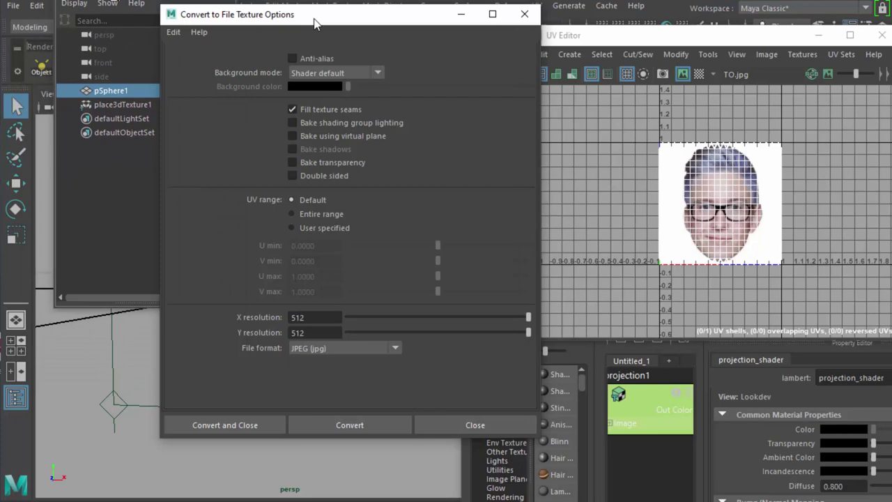
{"action": "left_click_drag", "start_coordinate": [315, 23], "coordinate": [449, 81]}
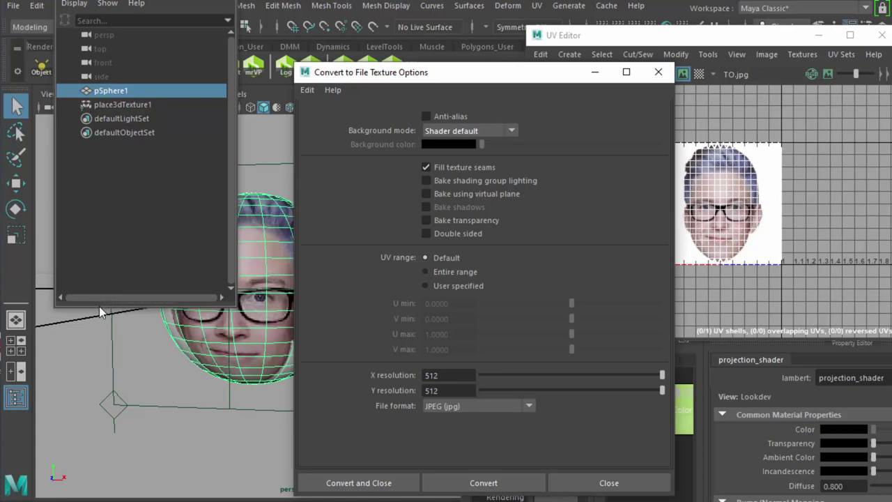
{"action": "left_click_drag", "start_coordinate": [94, 304], "coordinate": [94, 224]}
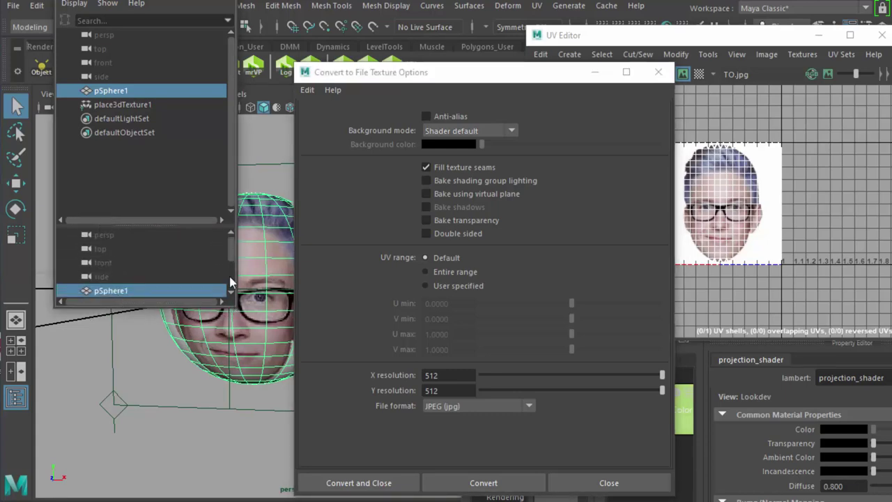
{"action": "left_click_drag", "start_coordinate": [129, 4], "coordinate": [80, 19]}
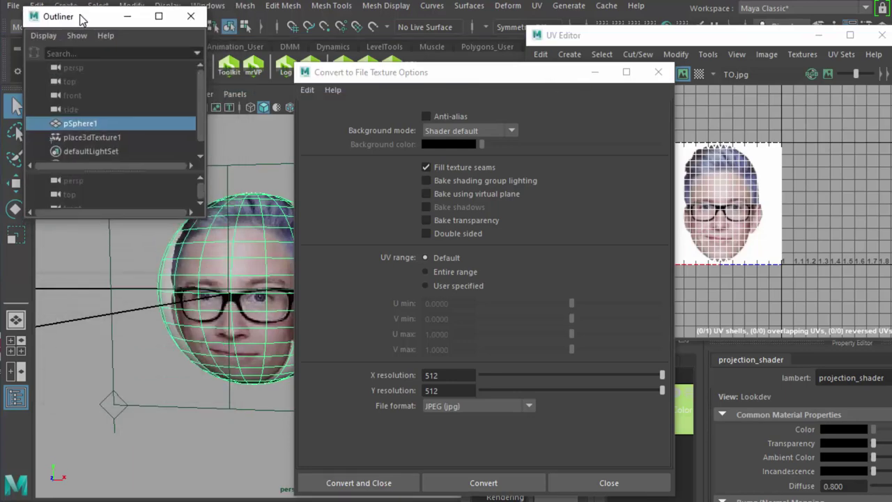
Bake the projection into projection_shader1 with texture file2, then move Hypershade to show materials.
{"action": "left_click", "coordinate": [478, 484]}
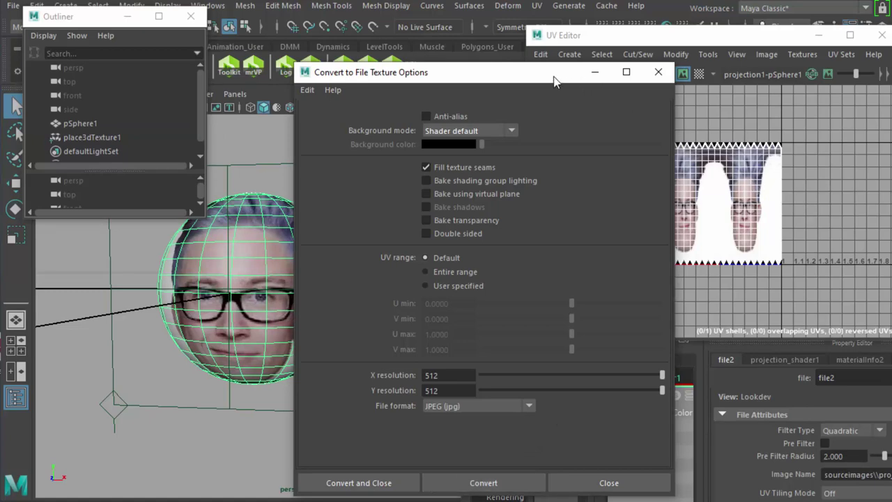
{"action": "left_click", "coordinate": [595, 72]}
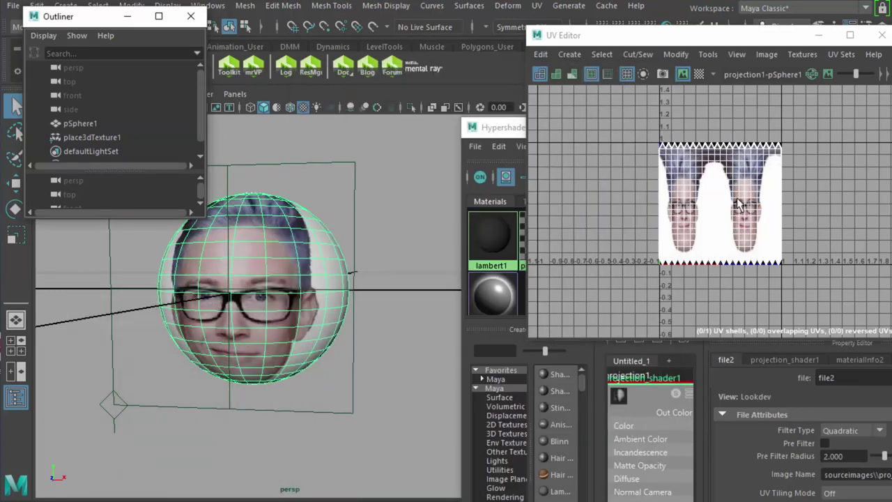
{"action": "scroll", "coordinate": [741, 209], "scroll_direction": "up", "scroll_amount": 3}
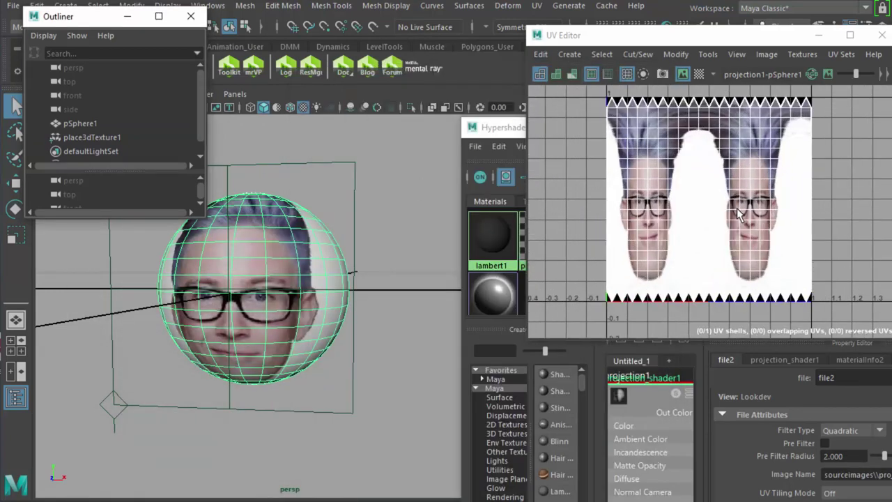
{"action": "left_click", "coordinate": [860, 193]}
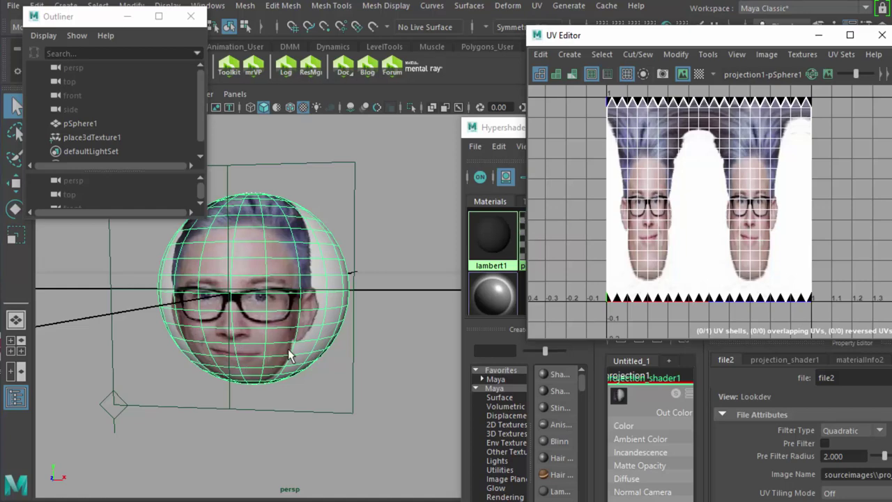
{"action": "left_click_drag", "start_coordinate": [503, 140], "coordinate": [427, 302]}
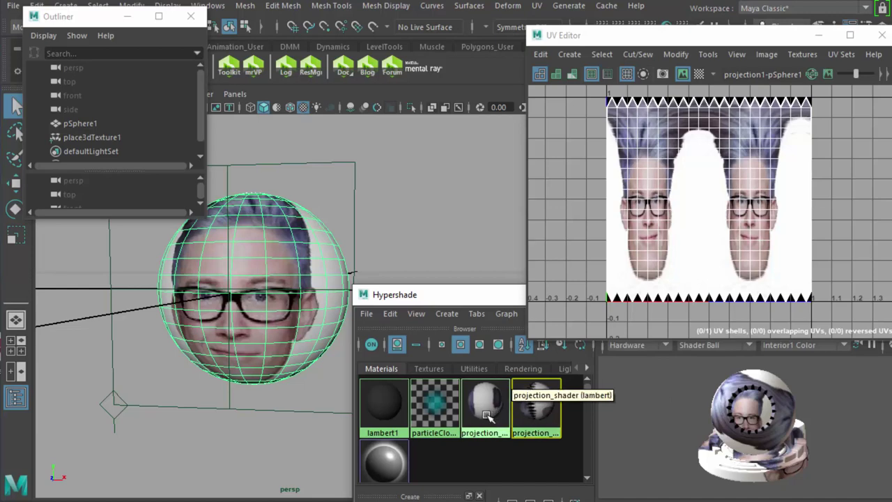
Check file2's Image Name behind projection_shader1's colour, then reselect pSphere1 to show its UV layout.
{"action": "left_click", "coordinate": [543, 412]}
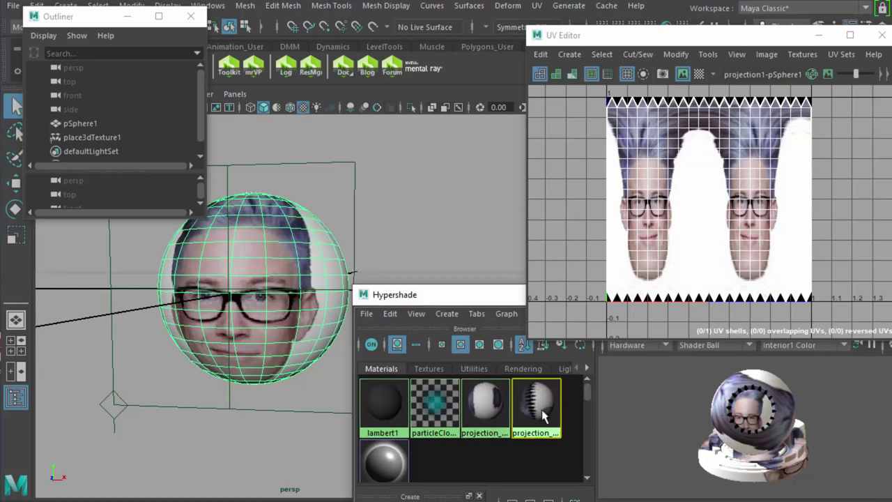
{"action": "left_click_drag", "start_coordinate": [502, 295], "coordinate": [454, 133]}
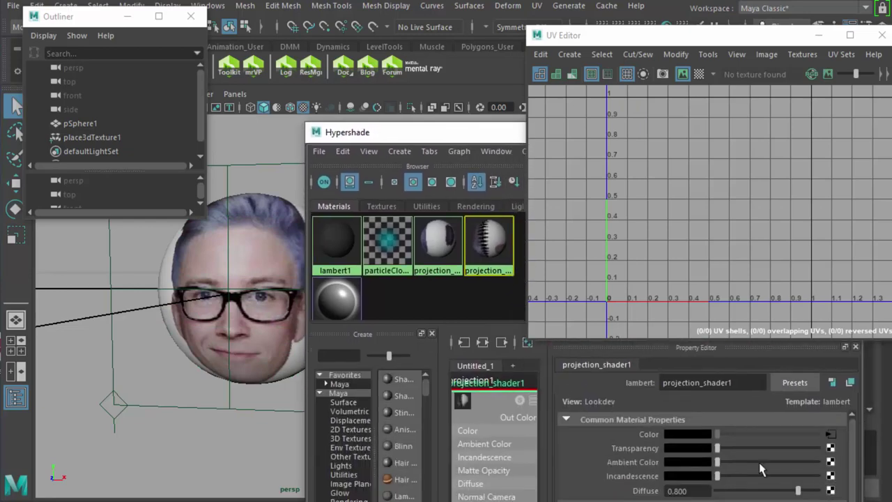
{"action": "left_click", "coordinate": [830, 435]}
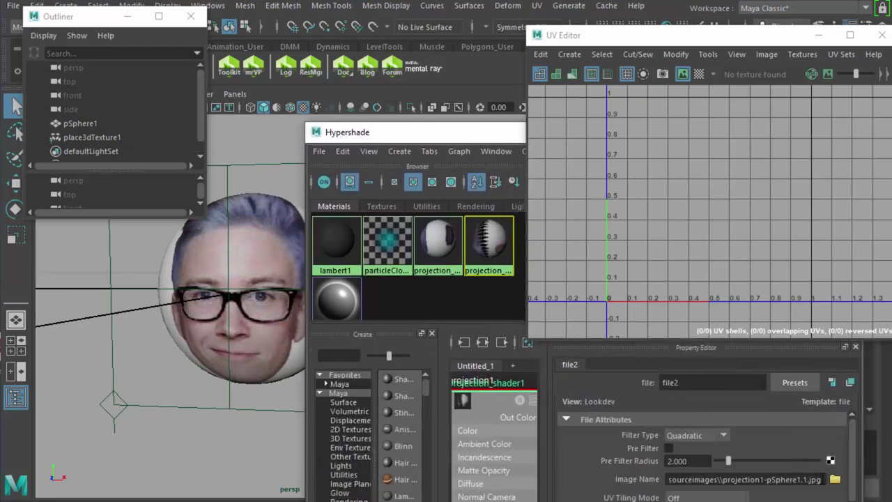
{"action": "left_click_drag", "start_coordinate": [822, 480], "coordinate": [726, 484]}
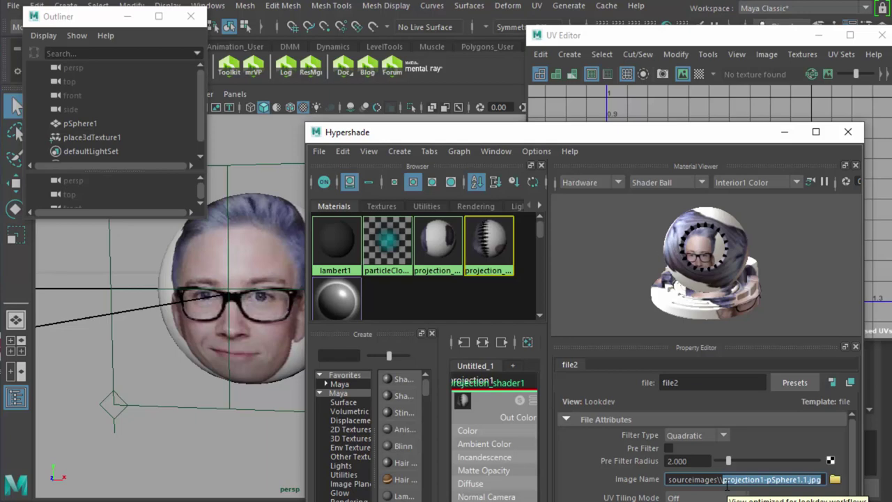
{"action": "left_click", "coordinate": [263, 230]}
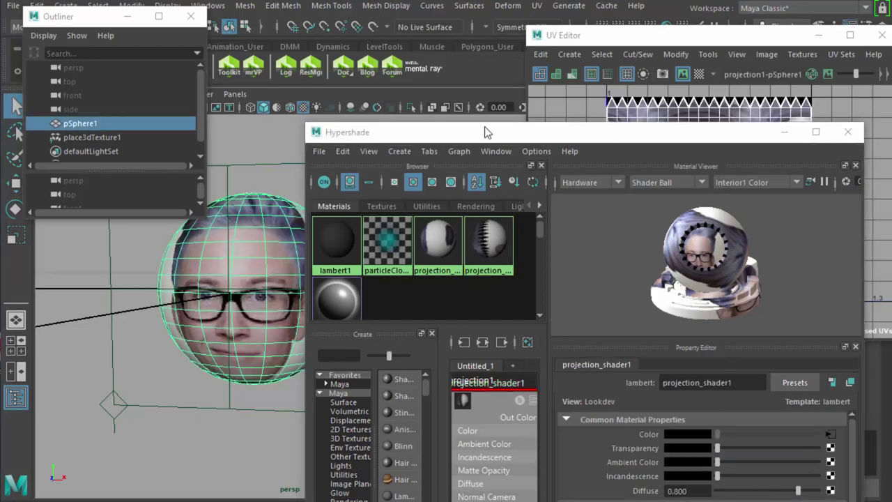
{"action": "left_click", "coordinate": [607, 50]}
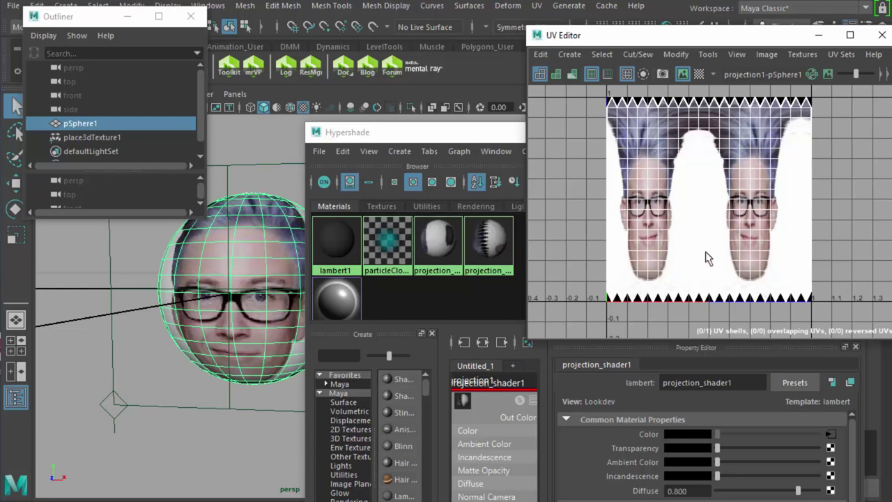
Assign the projection shader to pSphere1 and browse for file2's colour image.
{"action": "left_click", "coordinate": [432, 245]}
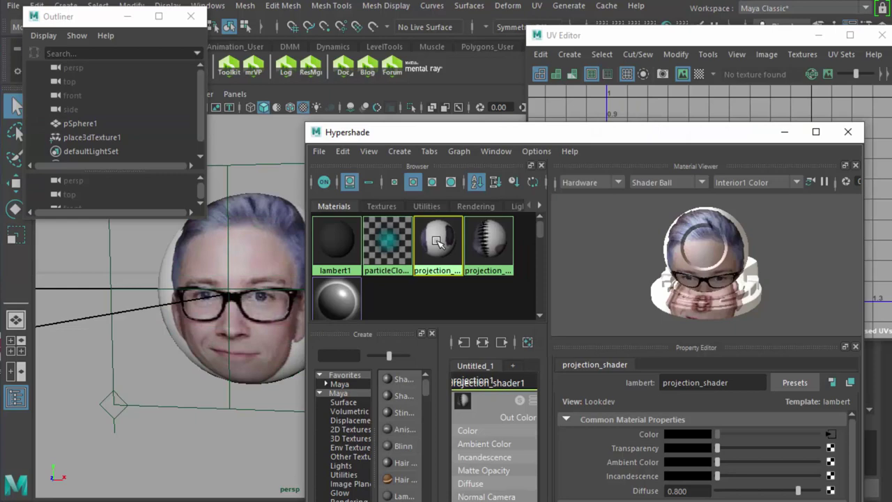
{"action": "right_click", "coordinate": [438, 249]}
{"action": "left_click", "coordinate": [427, 152]}
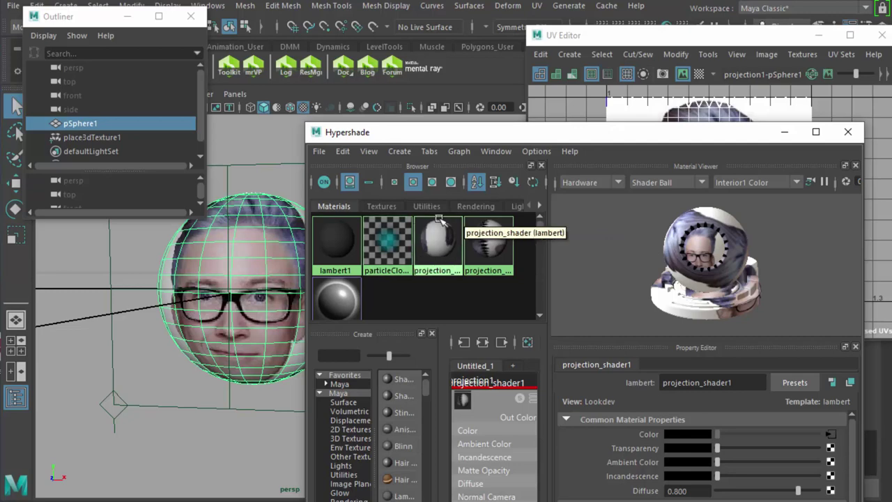
{"action": "left_click", "coordinate": [832, 434]}
{"action": "left_click", "coordinate": [834, 478]}
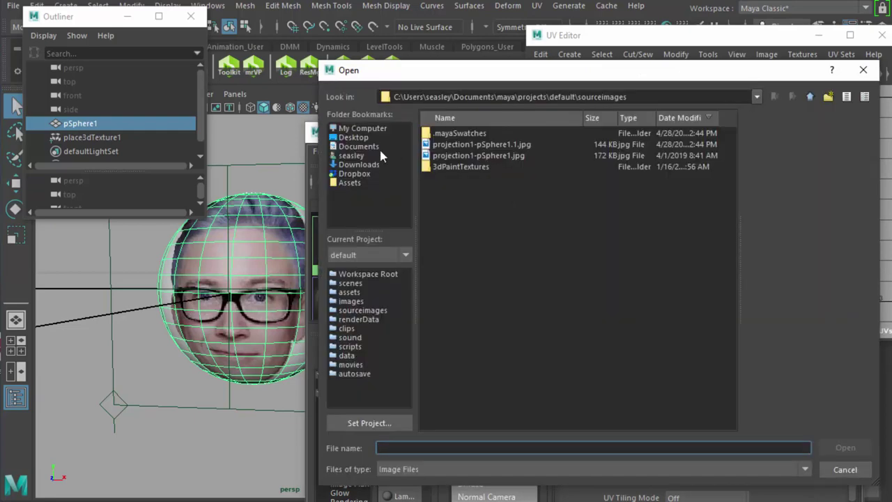
Load Back_head.jpg from the Desktop as file2's colour image and reselect the sphere.
{"action": "left_click", "coordinate": [354, 137]}
{"action": "left_click", "coordinate": [458, 145]}
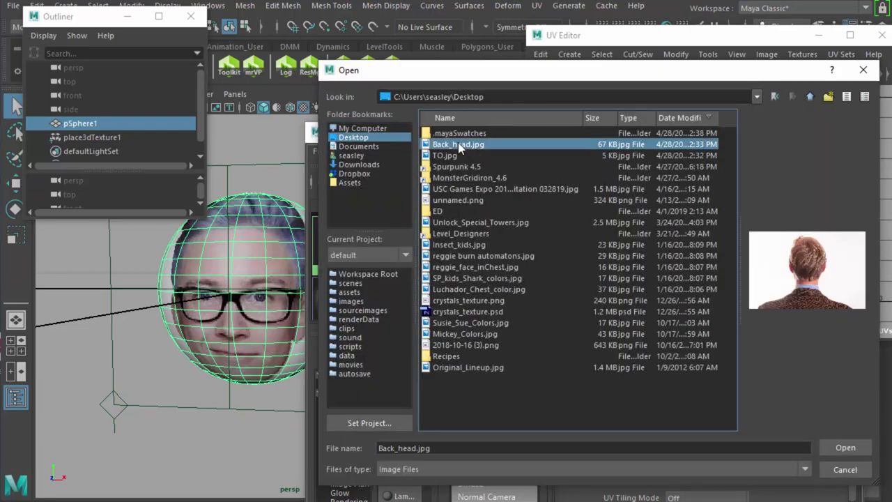
{"action": "double_click", "coordinate": [458, 144]}
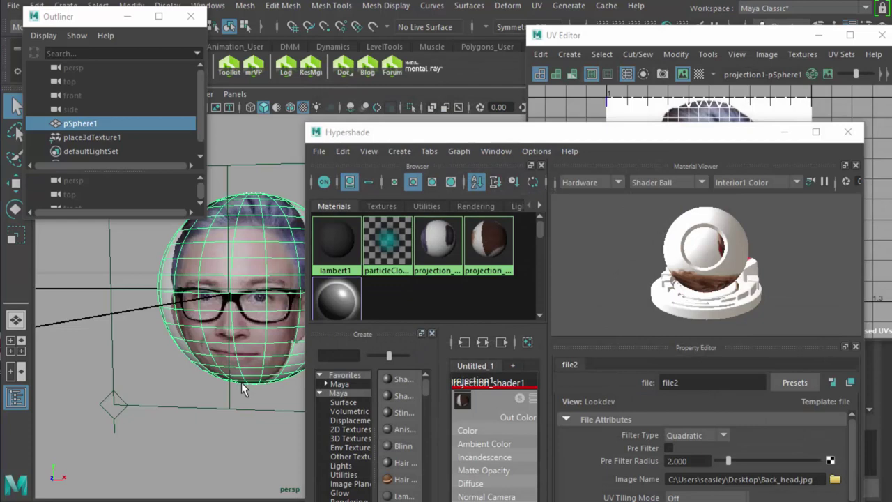
{"action": "left_click", "coordinate": [249, 432]}
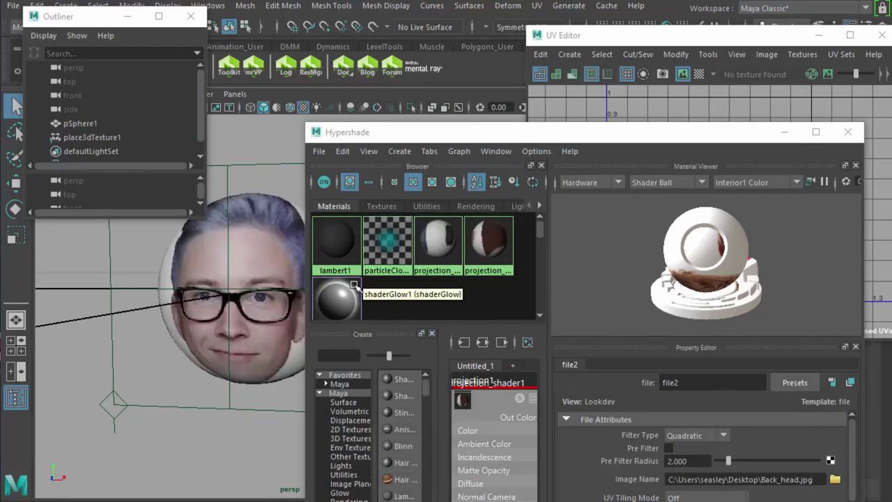
{"action": "left_click", "coordinate": [350, 182]}
{"action": "left_click", "coordinate": [270, 321]}
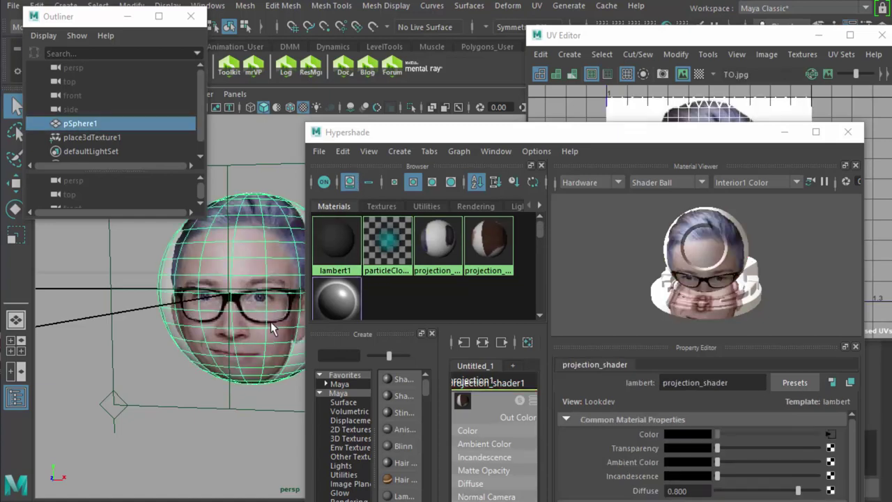
Point projection_shader's projection1 file1 image to Back_head.jpg too, replacing TO.jpg.
{"action": "left_click", "coordinate": [444, 240]}
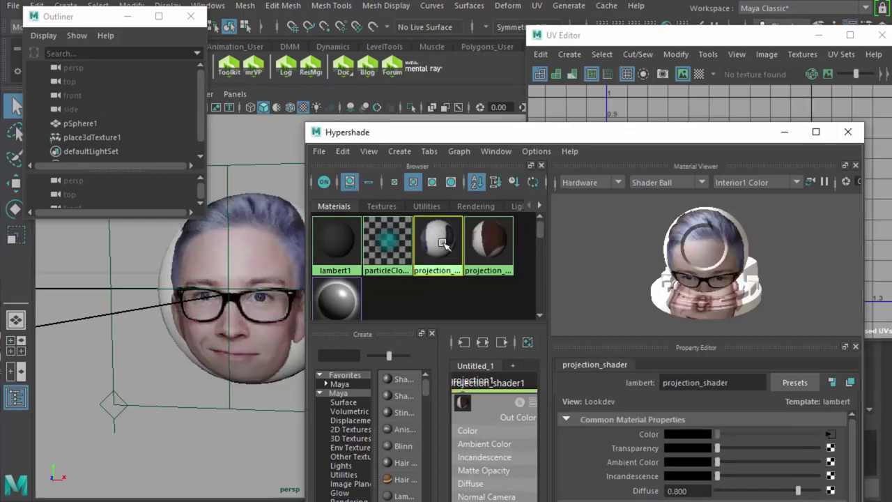
{"action": "left_click", "coordinate": [828, 433]}
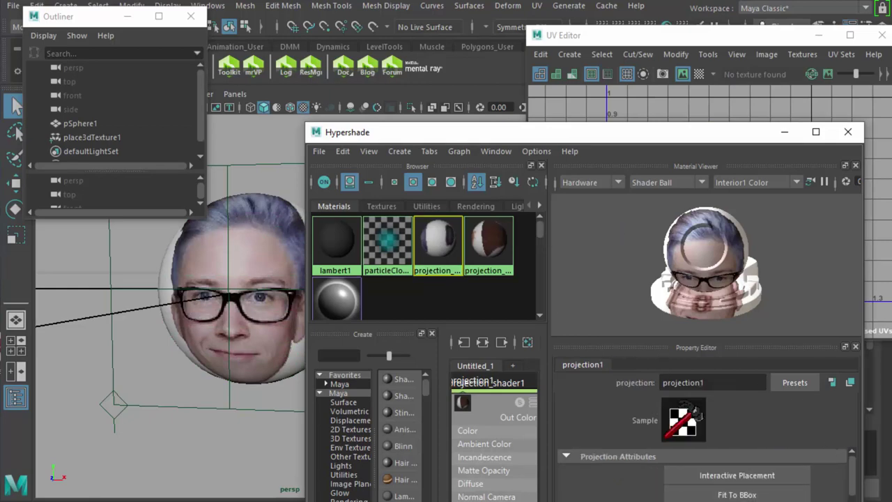
{"action": "left_click", "coordinate": [830, 492]}
{"action": "left_click", "coordinate": [835, 479]}
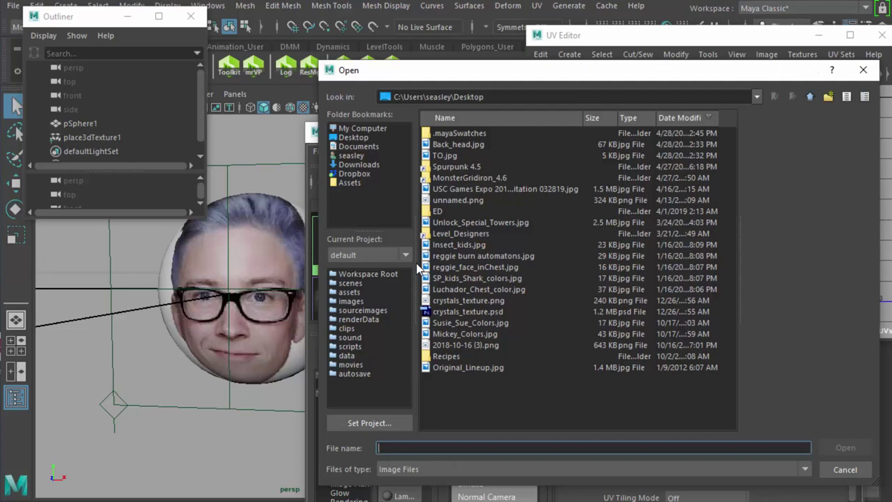
{"action": "double_click", "coordinate": [460, 144]}
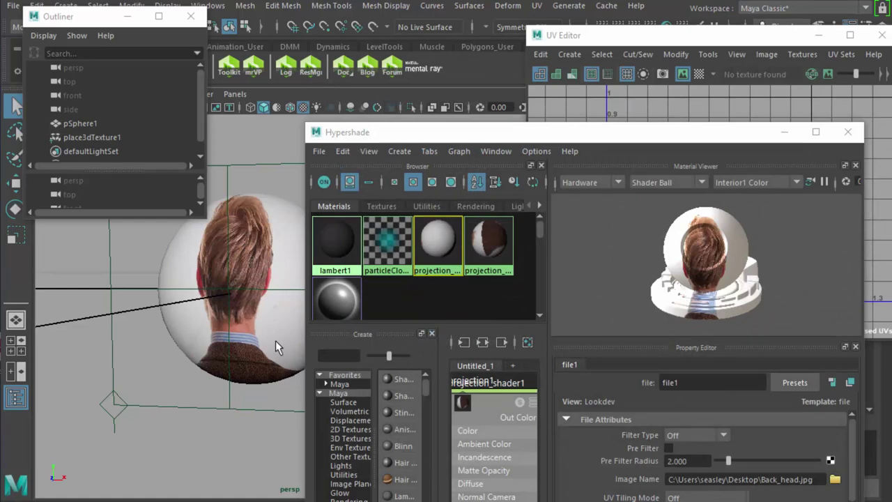
{"action": "scroll", "coordinate": [276, 340], "scroll_direction": "down", "scroll_amount": 5}
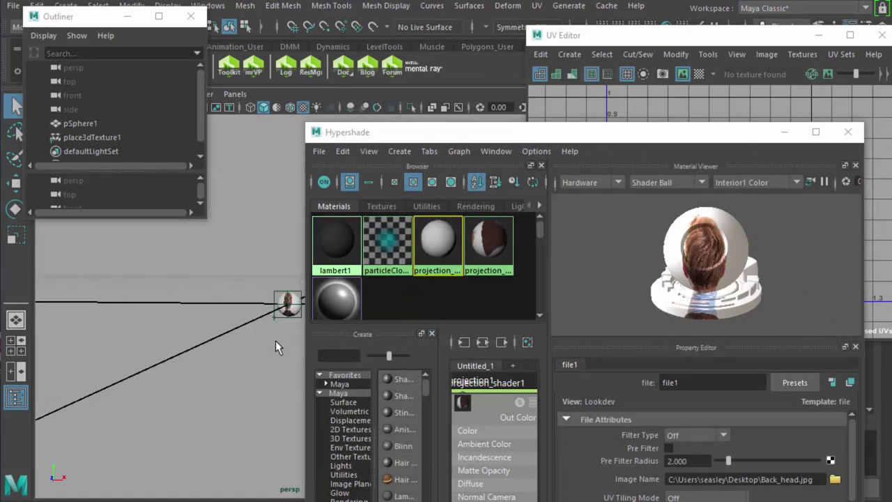
{"action": "scroll", "coordinate": [283, 333], "scroll_direction": "up", "scroll_amount": 5}
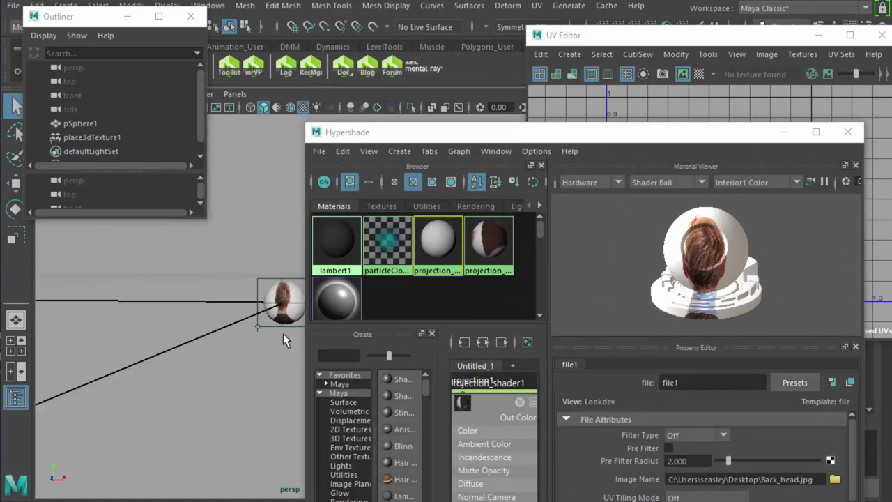
{"action": "left_click", "coordinate": [244, 265]}
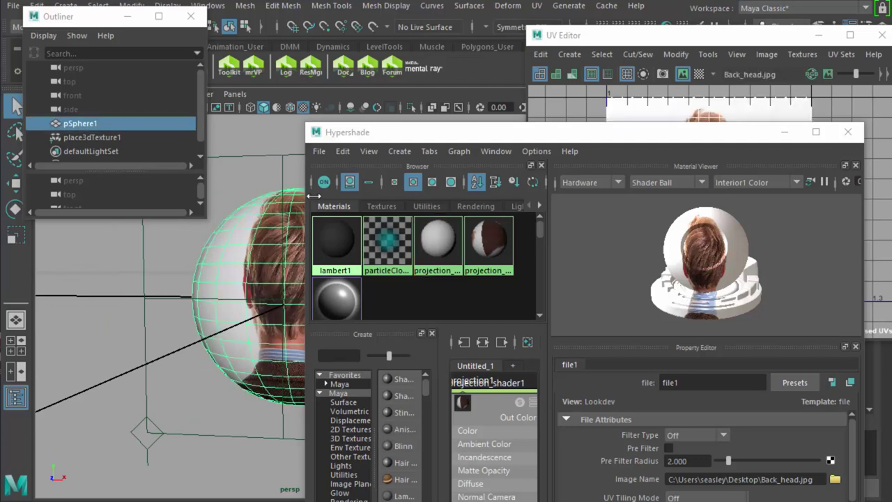
{"action": "left_click_drag", "start_coordinate": [432, 132], "coordinate": [617, 189]}
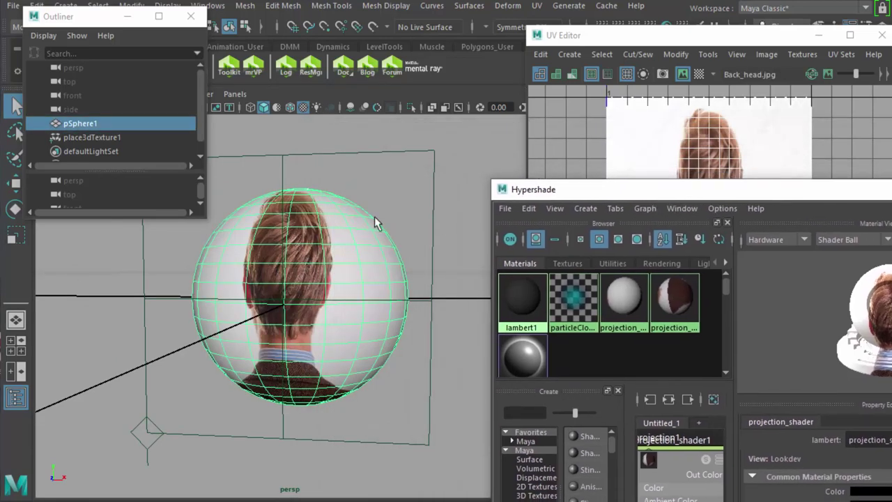
Scale up the place3dTexture1 projection box.
{"action": "left_click", "coordinate": [354, 155]}
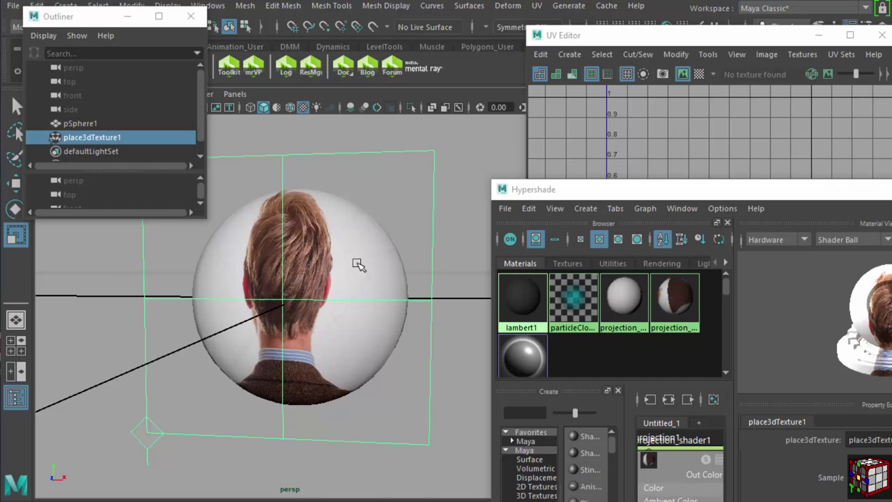
{"action": "key", "text": "r"}
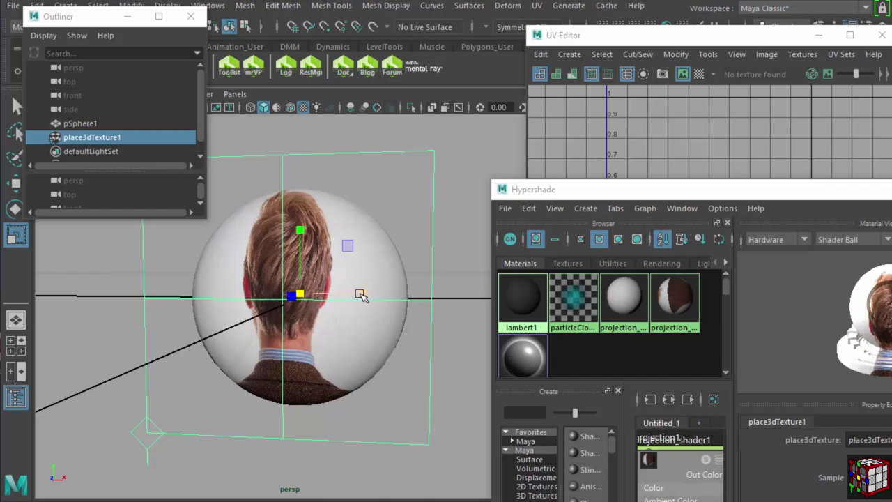
{"action": "left_click_drag", "start_coordinate": [372, 295], "coordinate": [388, 294]}
{"action": "left_click_drag", "start_coordinate": [307, 295], "coordinate": [308, 297]}
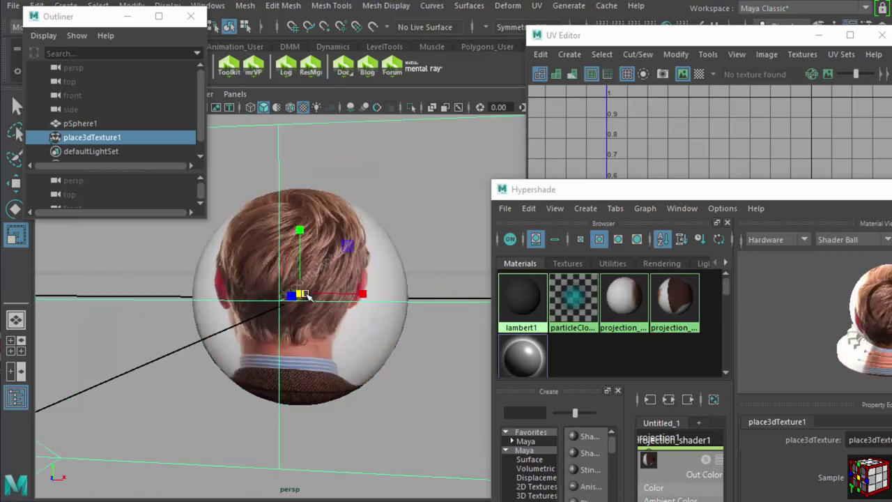
Move the projection box down along Y and reselect pSphere1.
{"action": "key", "text": "w"}
{"action": "left_click_drag", "start_coordinate": [300, 225], "coordinate": [299, 260]}
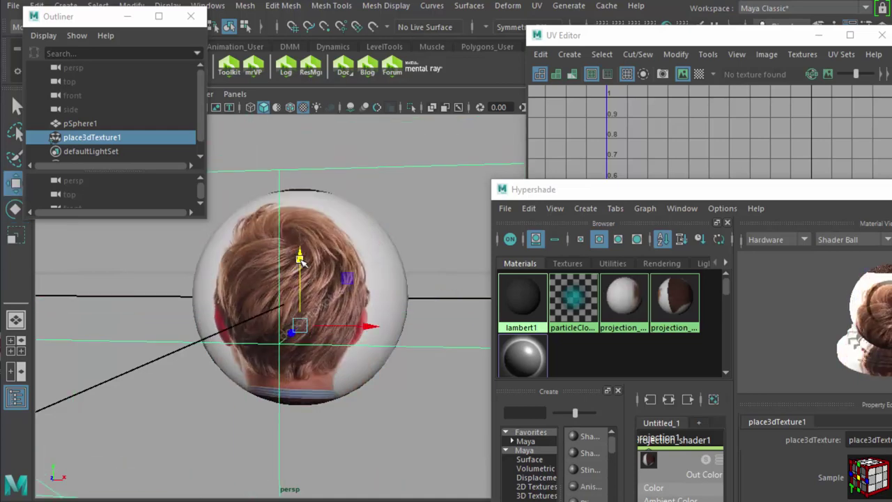
{"action": "left_click", "coordinate": [374, 244]}
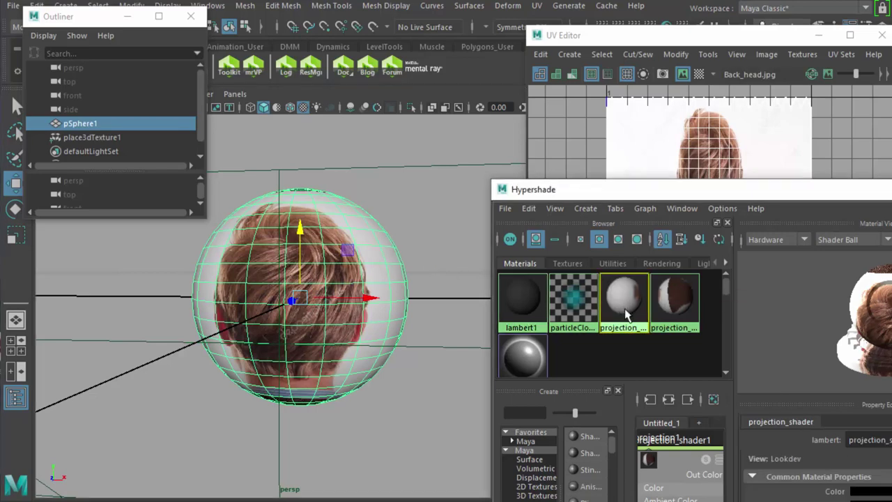
{"action": "left_click", "coordinate": [529, 208]}
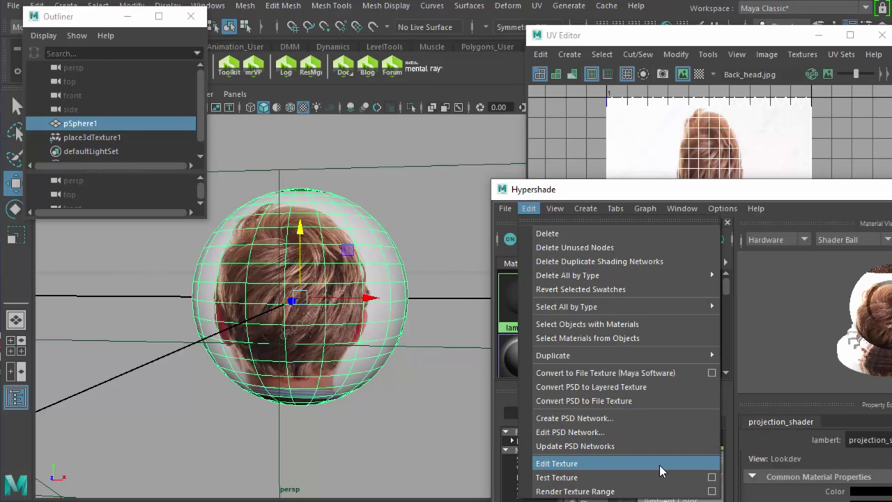
Bake the projection into projection_shader2 with file3 using projection1-pSphere1.2.jpg, and inspect its UV layout.
{"action": "left_click", "coordinate": [605, 372]}
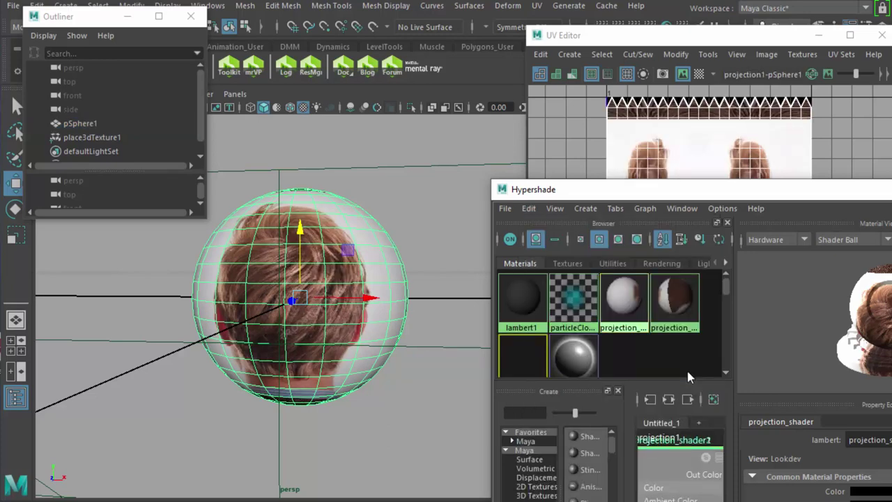
{"action": "left_click", "coordinate": [728, 38]}
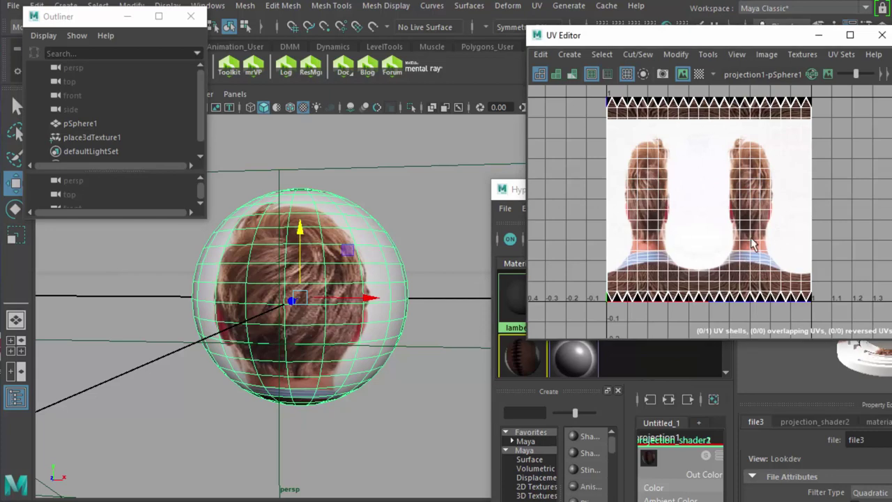
{"action": "left_click", "coordinate": [513, 189]}
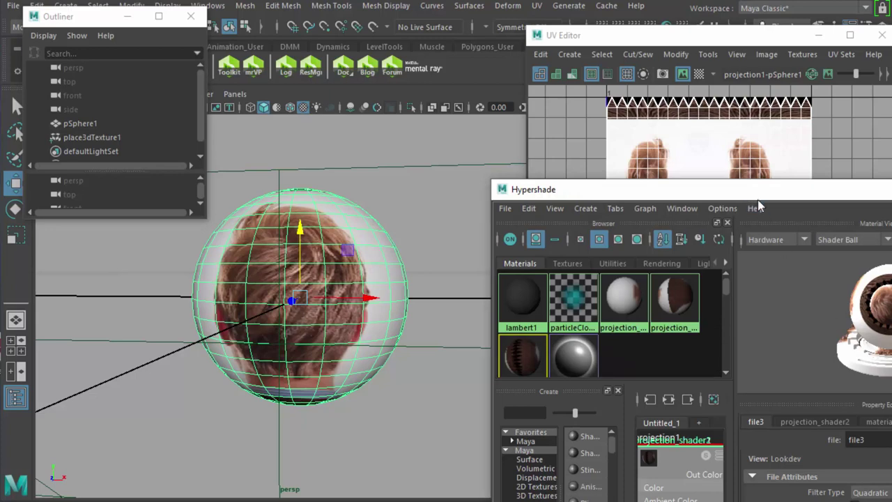
{"action": "left_click_drag", "start_coordinate": [758, 193], "coordinate": [576, 57]}
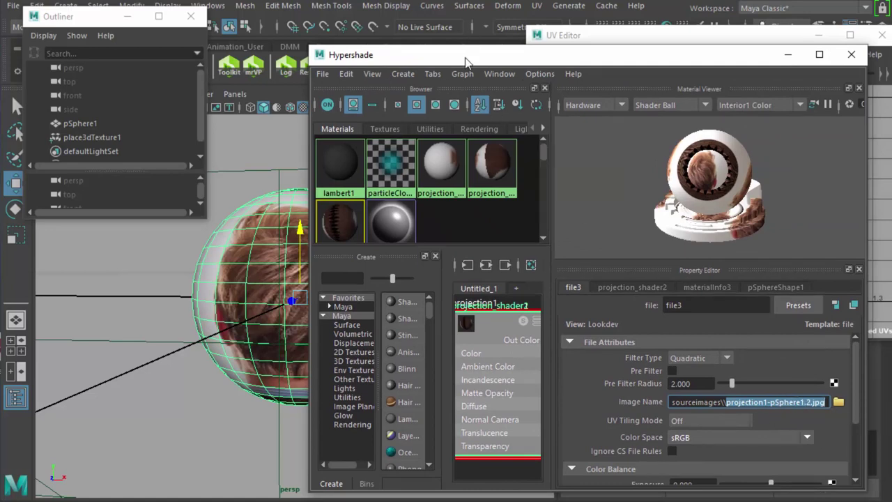
View the baked UV layout, then return to the shader's texture settings in Hypershade.
{"action": "left_click", "coordinate": [605, 42]}
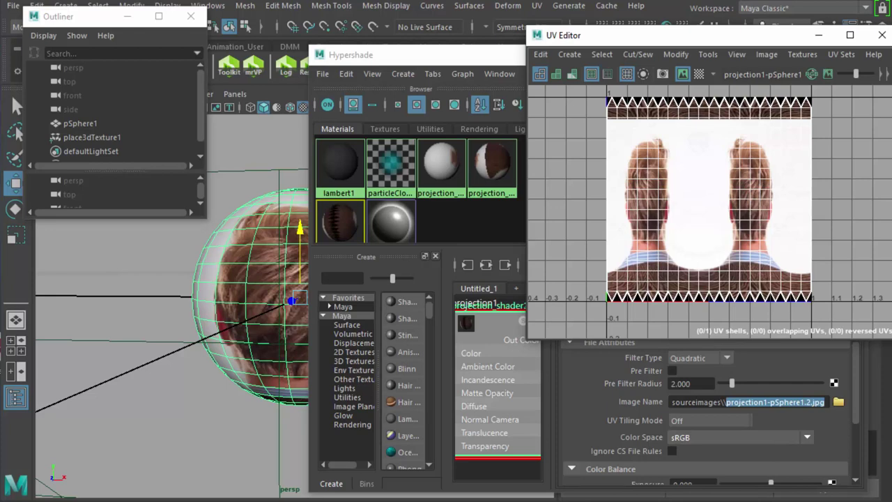
{"action": "left_click", "coordinate": [833, 484]}
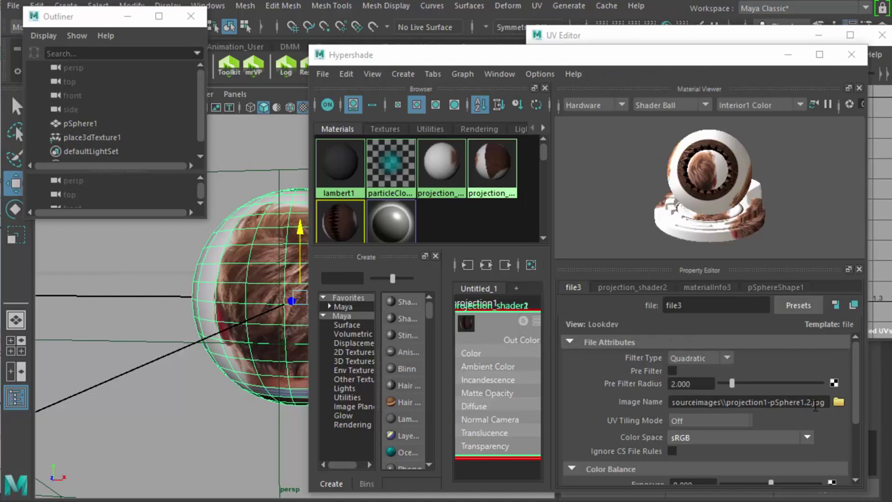
In the Open dialog, pick projection1-pSphere1.2.jpg and select the full sourceimages path.
{"action": "left_click", "coordinate": [839, 403]}
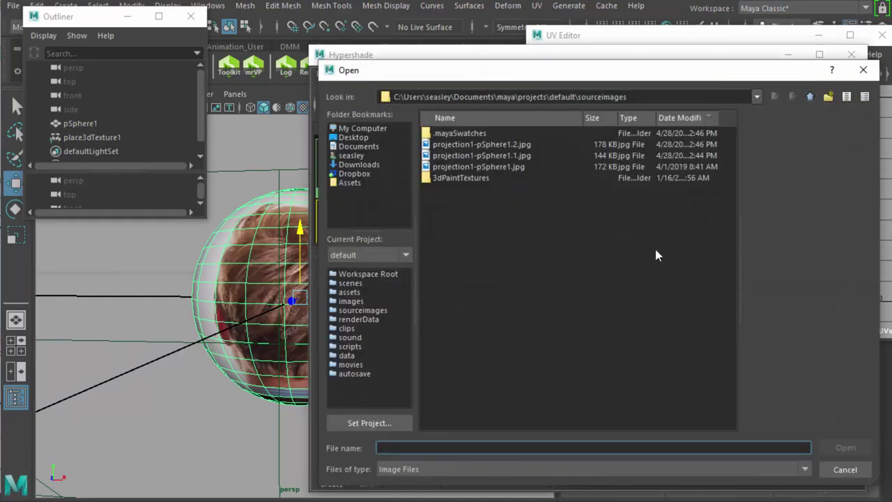
{"action": "triple_click", "coordinate": [572, 97]}
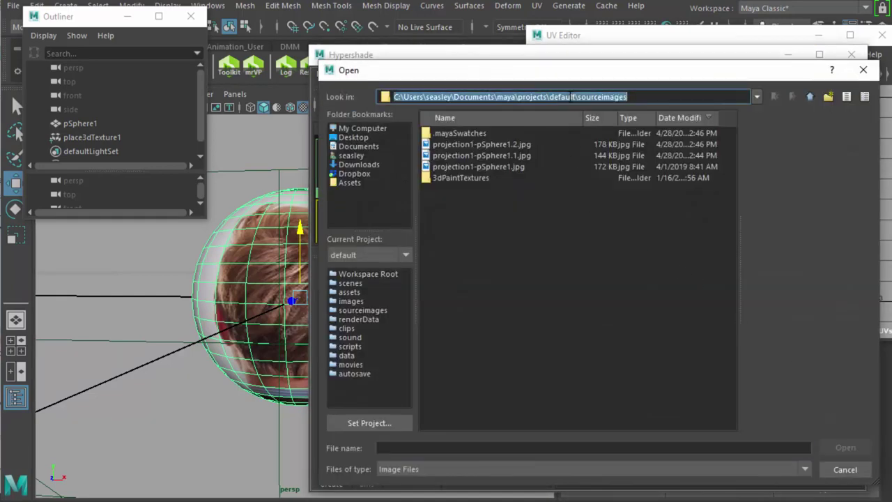
{"action": "left_click", "coordinate": [486, 147]}
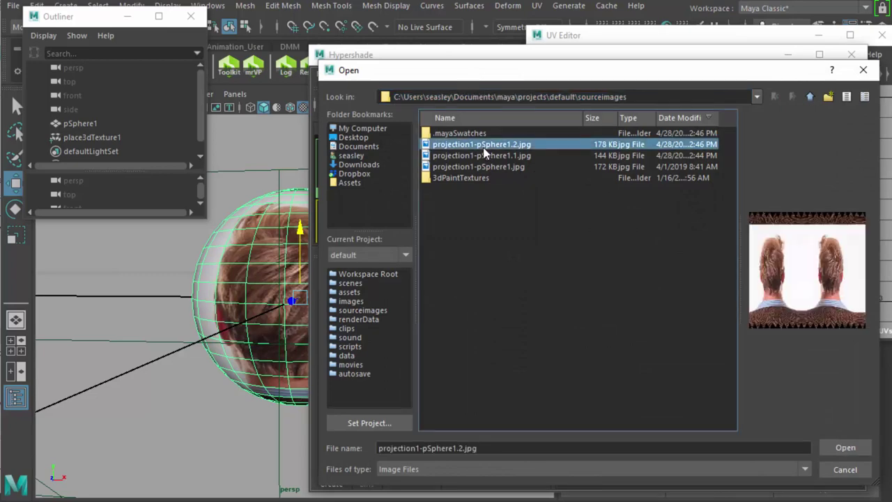
{"action": "right_click", "coordinate": [486, 150]}
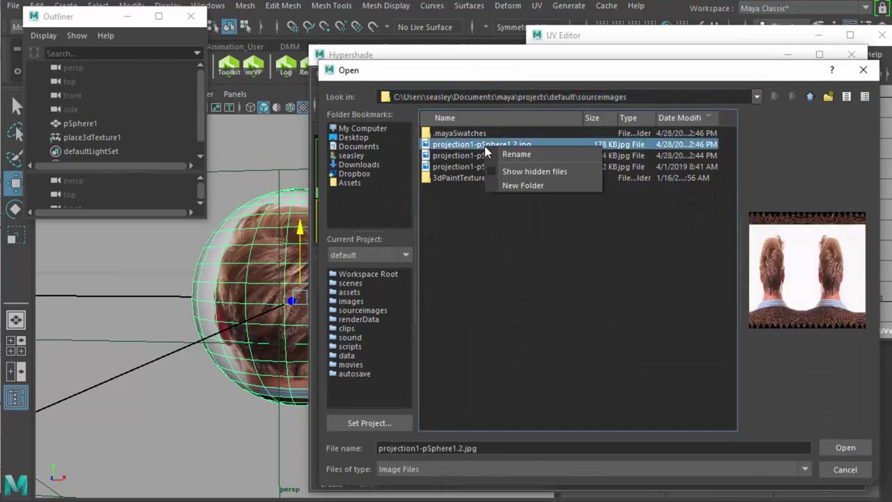
{"action": "left_click", "coordinate": [473, 213]}
{"action": "left_click_drag", "start_coordinate": [629, 97], "coordinate": [393, 96]}
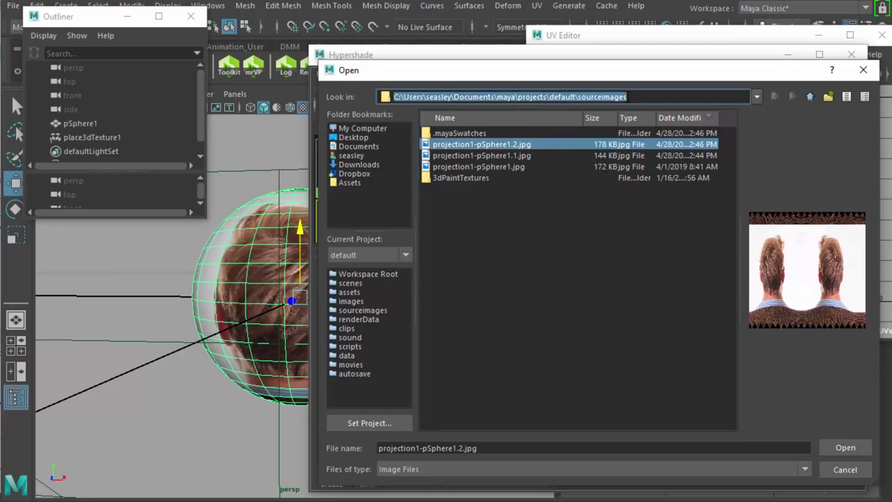
Paste the copied sourceimages path into File Explorer's address bar and go there.
{"action": "key", "text": "alt+Tab"}
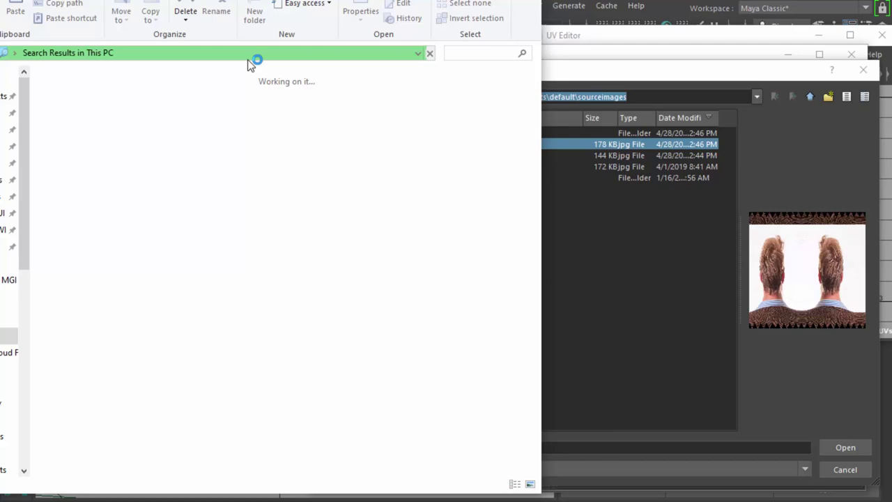
{"action": "left_click", "coordinate": [244, 56]}
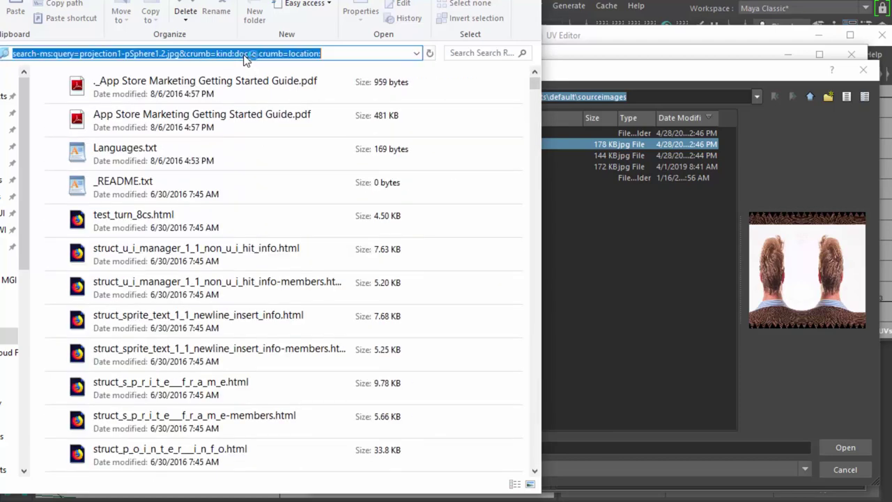
{"action": "type", "text": "C:\\Users\\Scott Easley\\Documents\\maya\\projects\\default\\sourceimages"}
{"action": "key", "text": "Return"}
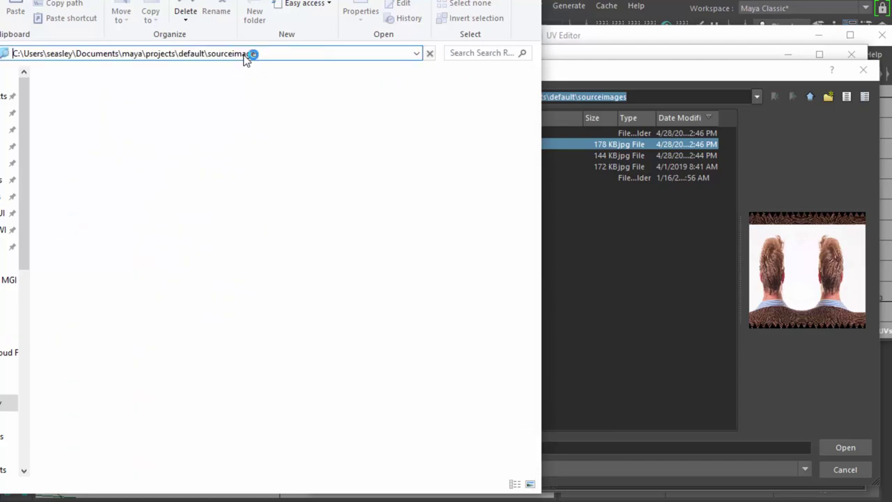
Open projection1-pSphere1.1.jpg with Adobe Photoshop CS6.
{"action": "left_click", "coordinate": [256, 106]}
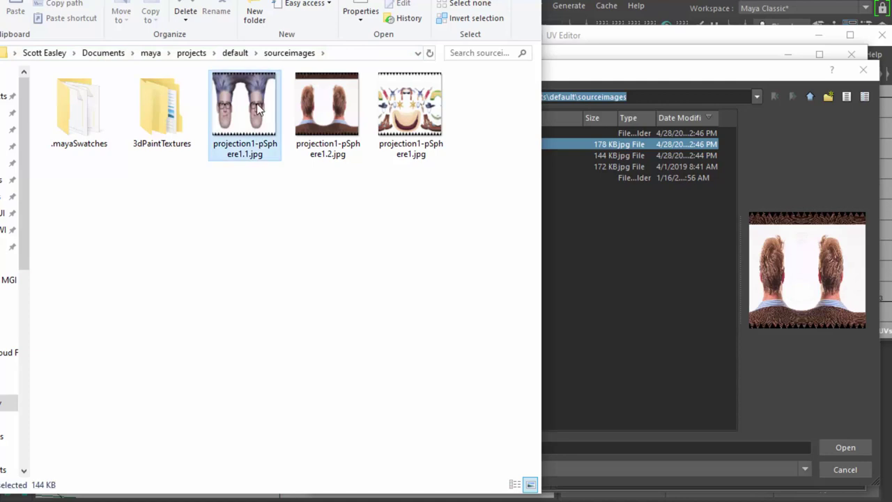
{"action": "right_click", "coordinate": [249, 103]}
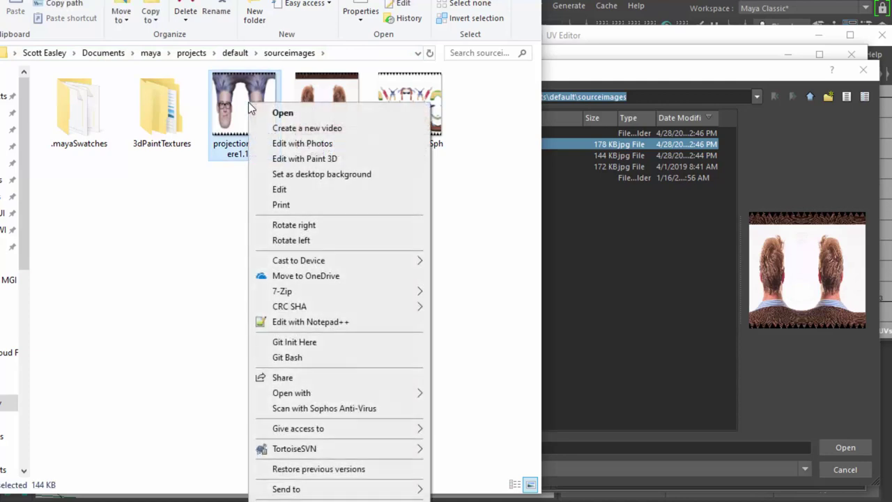
{"action": "mouse_move", "coordinate": [406, 398]}
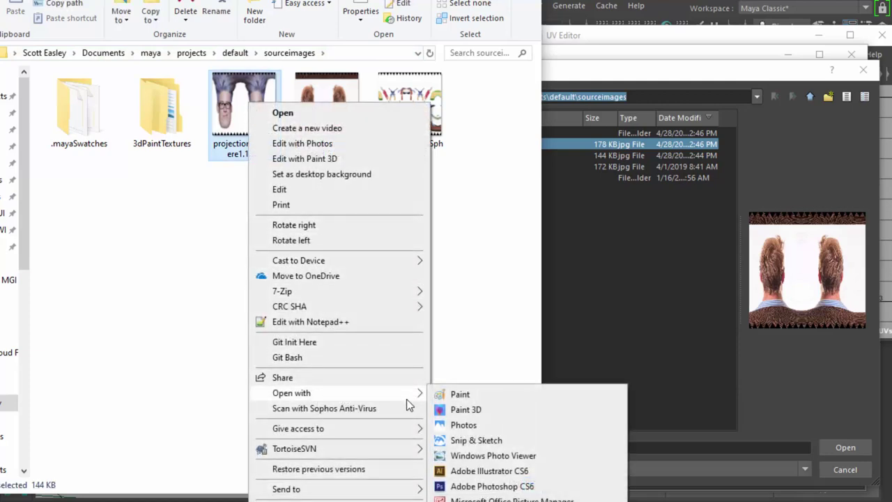
{"action": "left_click", "coordinate": [481, 486]}
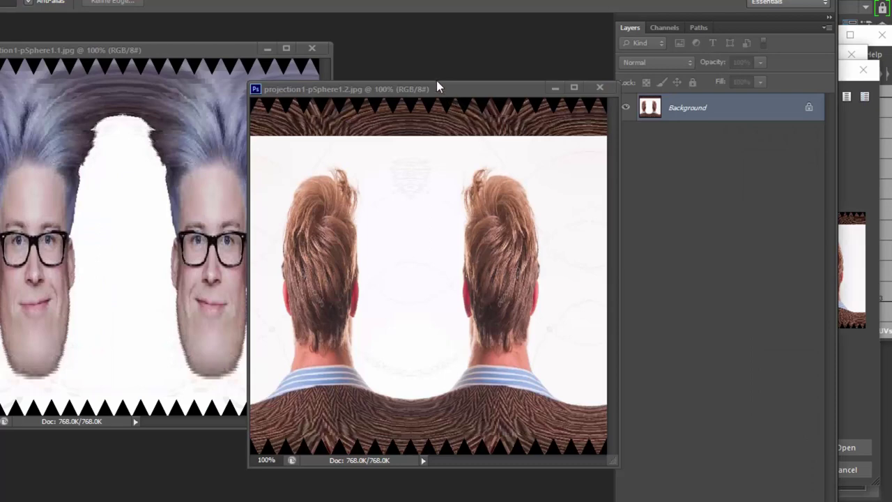
Convert the Background of both images into an editable Layer 0.
{"action": "left_click_drag", "start_coordinate": [440, 84], "coordinate": [411, 52]}
{"action": "double_click", "coordinate": [687, 107]}
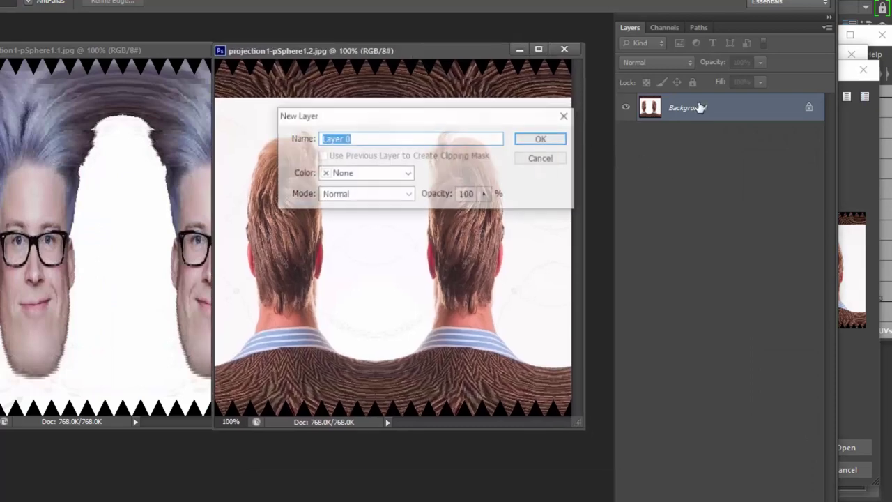
{"action": "key", "text": "Return"}
{"action": "left_click_drag", "start_coordinate": [351, 55], "coordinate": [339, 99]}
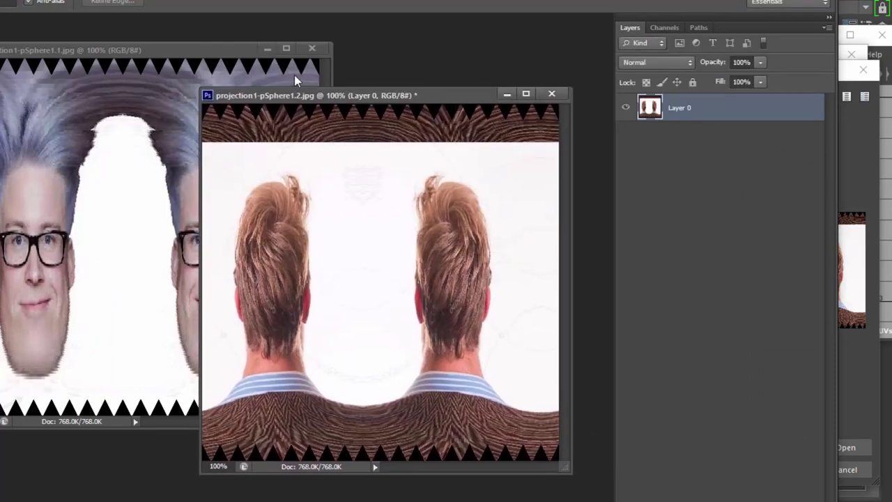
{"action": "left_click", "coordinate": [209, 49]}
{"action": "double_click", "coordinate": [697, 108]}
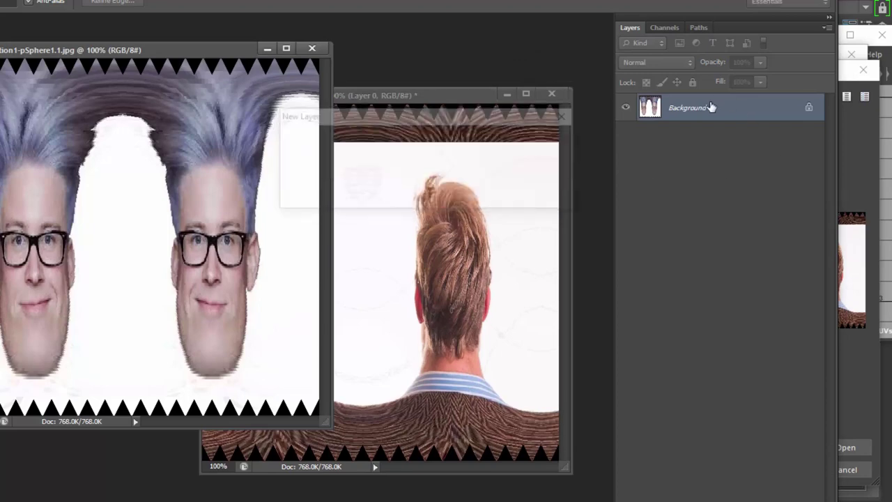
{"action": "key", "text": "Return"}
Paste the back-of-head image into the face image as Layer 1 at 38% fill.
{"action": "left_click", "coordinate": [442, 97]}
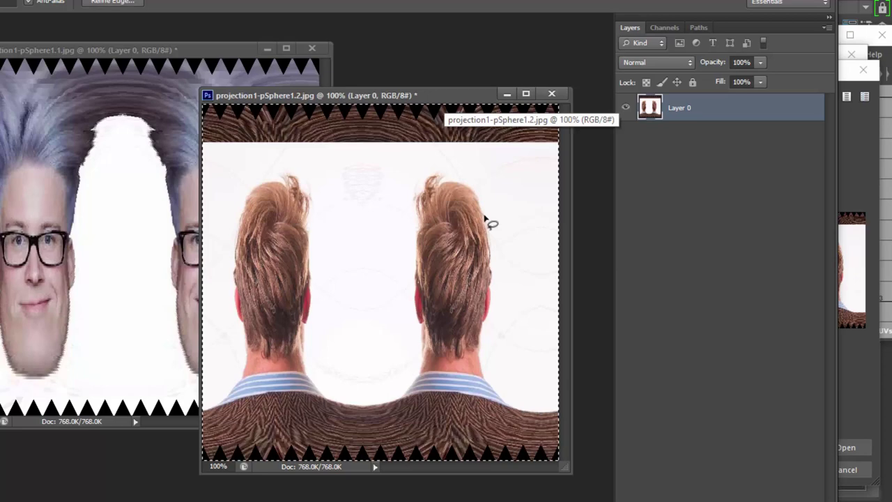
{"action": "left_click", "coordinate": [146, 175]}
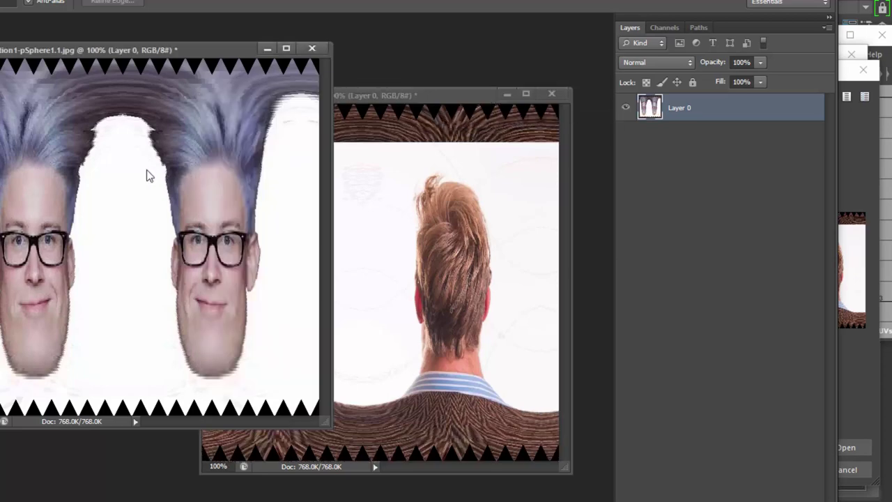
{"action": "key", "text": "ctrl+v"}
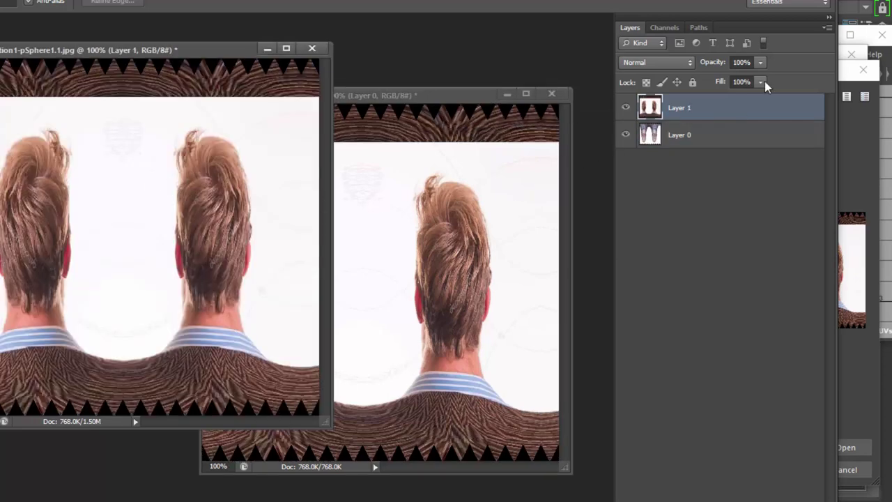
{"action": "left_click", "coordinate": [761, 81]}
{"action": "left_click_drag", "start_coordinate": [760, 97], "coordinate": [717, 97]}
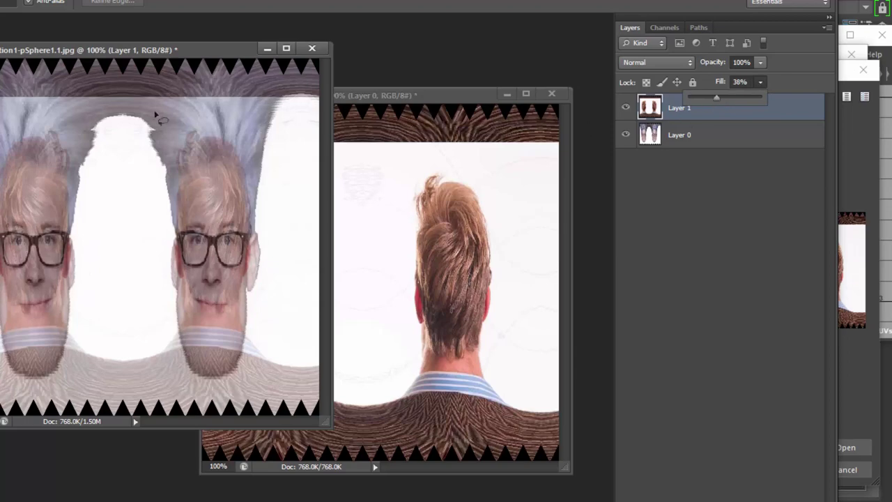
{"action": "left_click", "coordinate": [156, 77]}
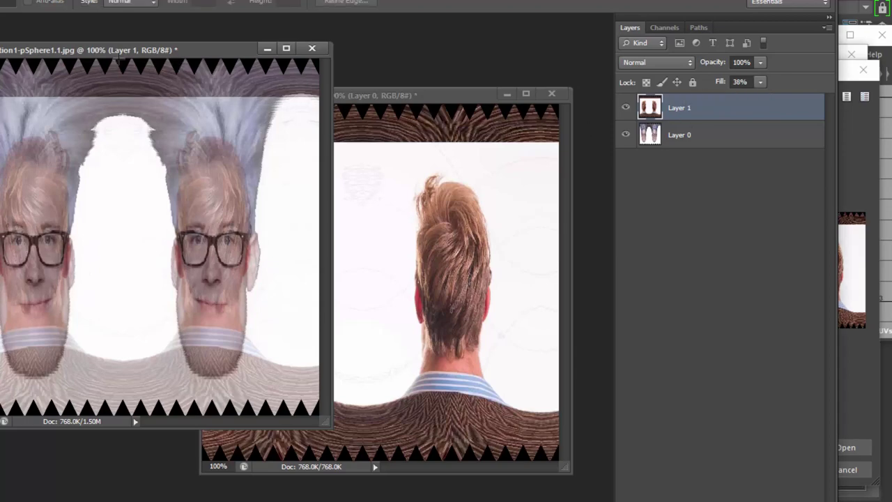
Marquee the right part, restore Layer 1 to full fill, and mask it to that selection.
{"action": "left_click_drag", "start_coordinate": [122, 61], "coordinate": [380, 446]}
{"action": "left_click", "coordinate": [760, 82]}
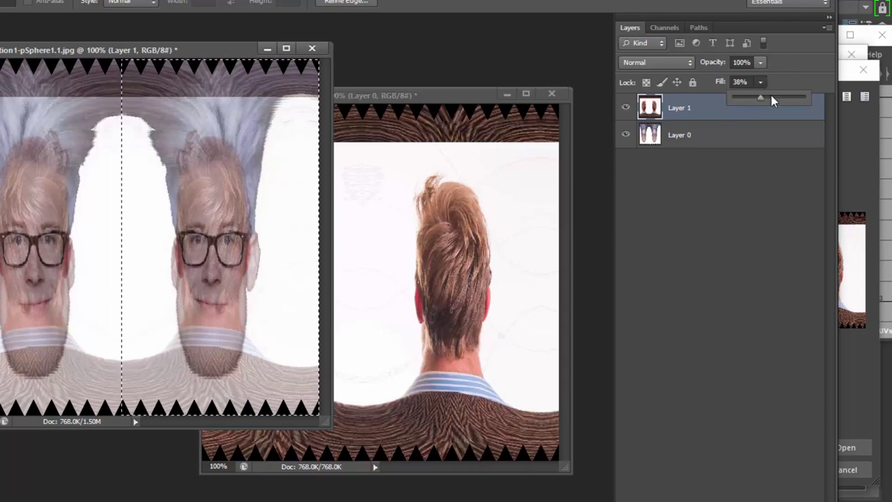
{"action": "left_click_drag", "start_coordinate": [771, 95], "coordinate": [823, 97]}
{"action": "left_click", "coordinate": [722, 488]}
{"action": "key", "text": "ctrl+d"}
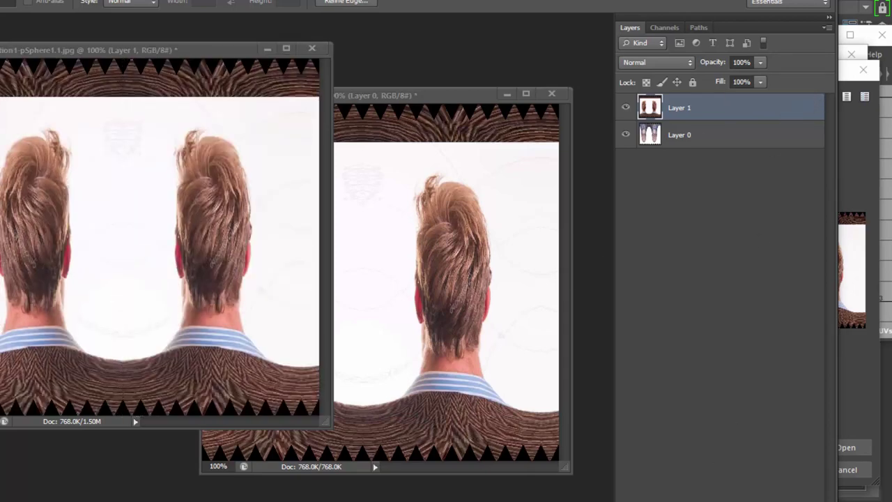
{"action": "key", "text": "ctrl+shift+d"}
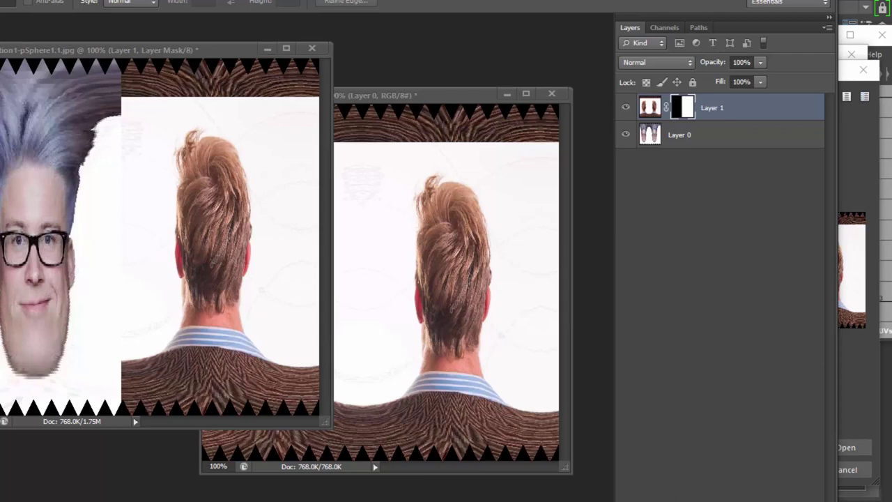
{"action": "left_click_drag", "start_coordinate": [112, 50], "coordinate": [187, 49]}
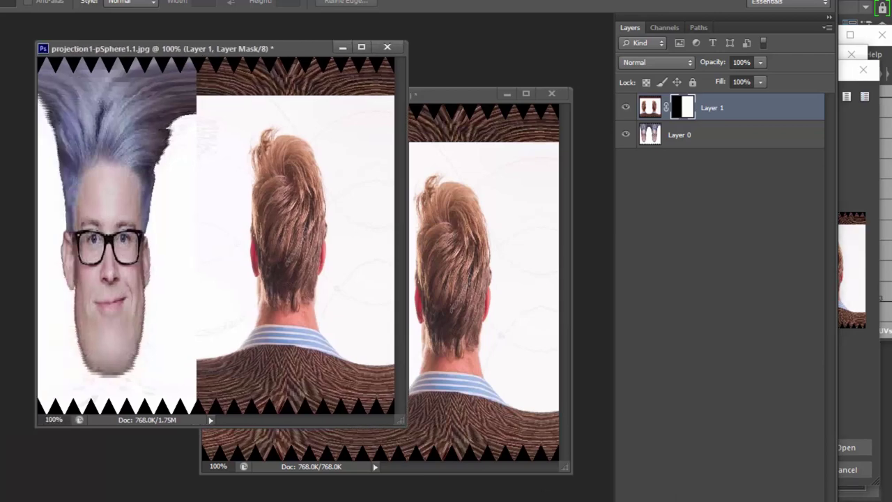
{"action": "key", "text": "alt+e"}
Start a Save As to the Desktop with JPEG as the format.
{"action": "key", "text": "Left"}
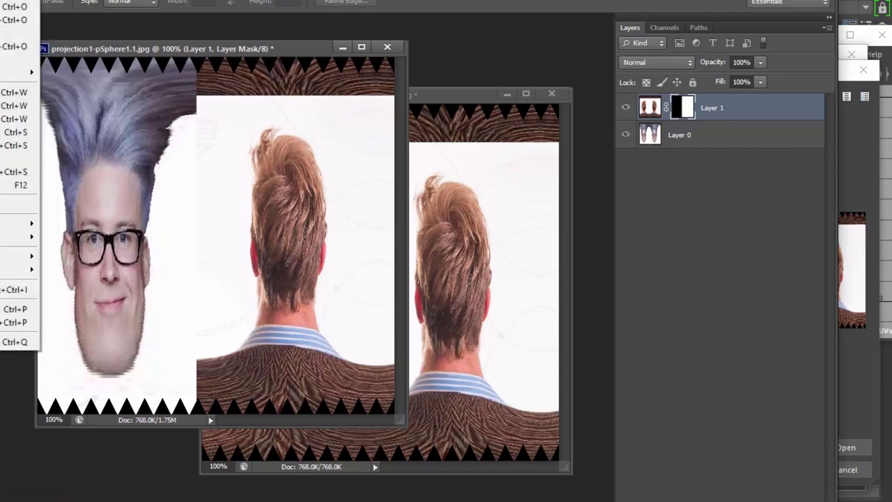
{"action": "key", "text": "Down"}
{"action": "key", "text": "Down"}
{"action": "key", "text": "Return"}
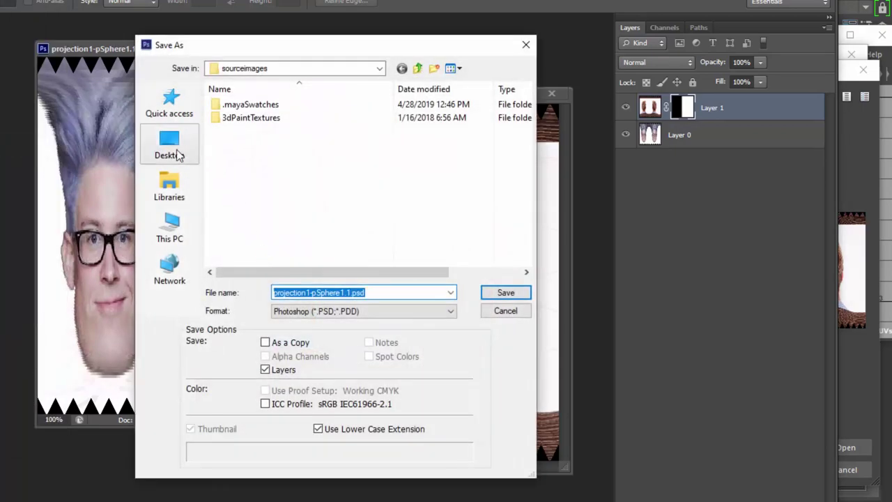
{"action": "left_click", "coordinate": [171, 145]}
{"action": "left_click", "coordinate": [396, 311]}
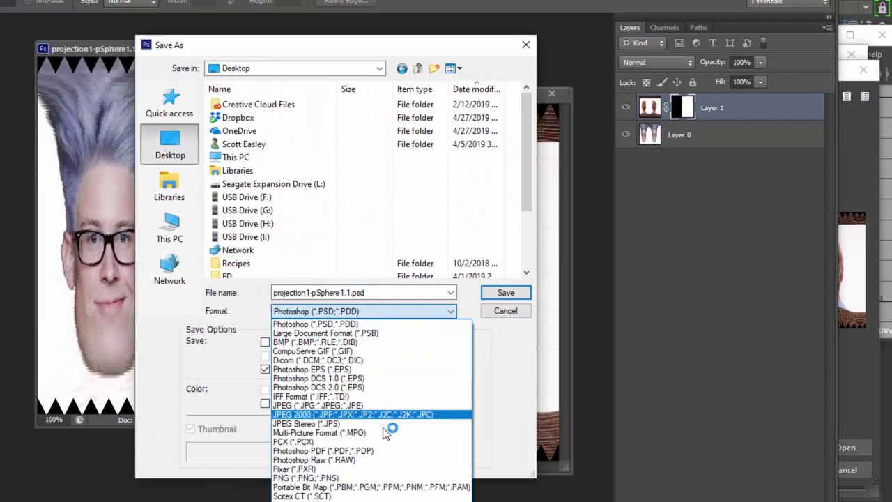
{"action": "left_click", "coordinate": [377, 405]}
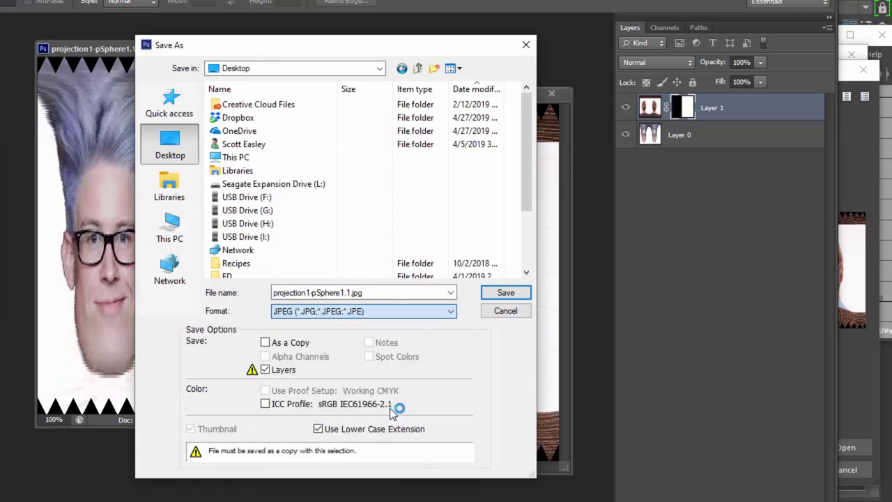
{"action": "left_click", "coordinate": [507, 294]}
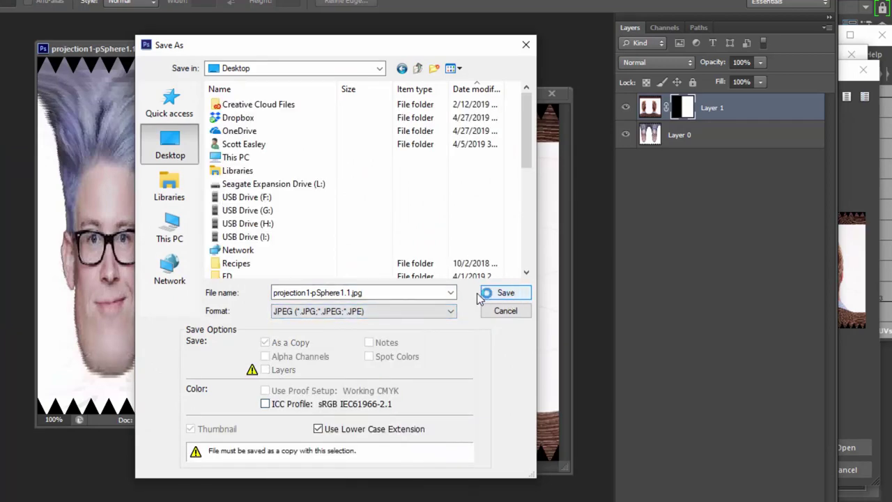
Name the file Face_texture, save it, and accept the JPEG options.
{"action": "left_click", "coordinate": [352, 293]}
{"action": "left_click_drag", "start_coordinate": [352, 293], "coordinate": [256, 296]}
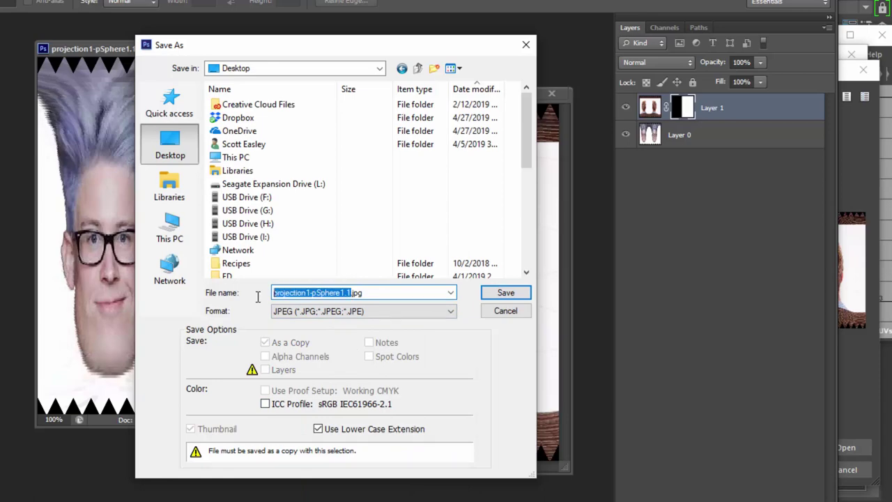
{"action": "type", "text": "Face_texture"}
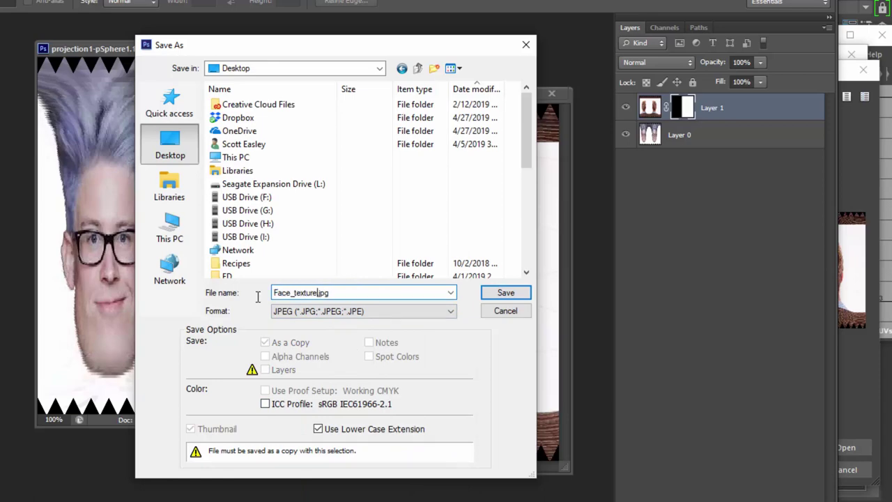
{"action": "key", "text": "Return"}
{"action": "left_click", "coordinate": [510, 105]}
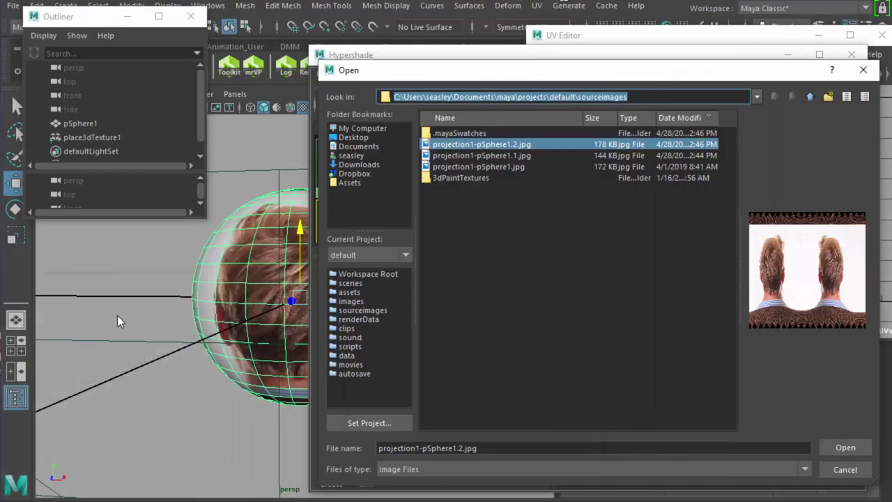
Create a new Lambert material in Hypershade and name it UV_mapped_head_shader.
{"action": "left_click", "coordinate": [117, 315]}
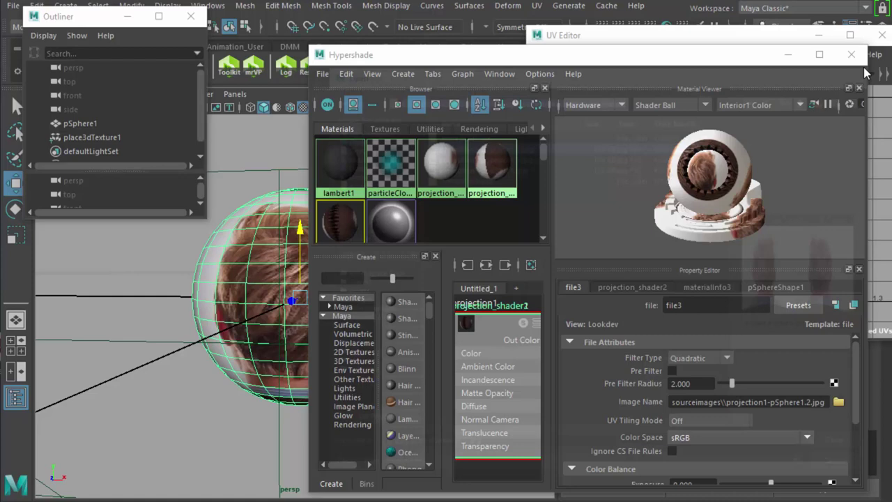
{"action": "left_click", "coordinate": [450, 228]}
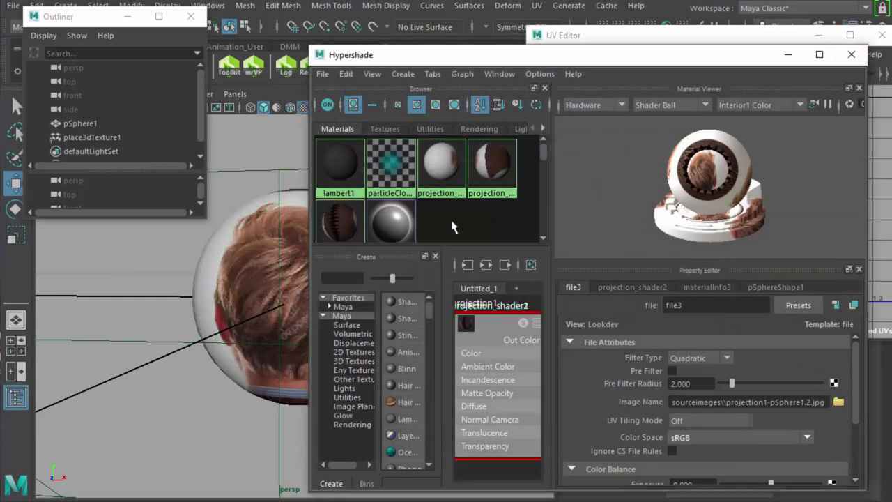
{"action": "left_click", "coordinate": [408, 419]}
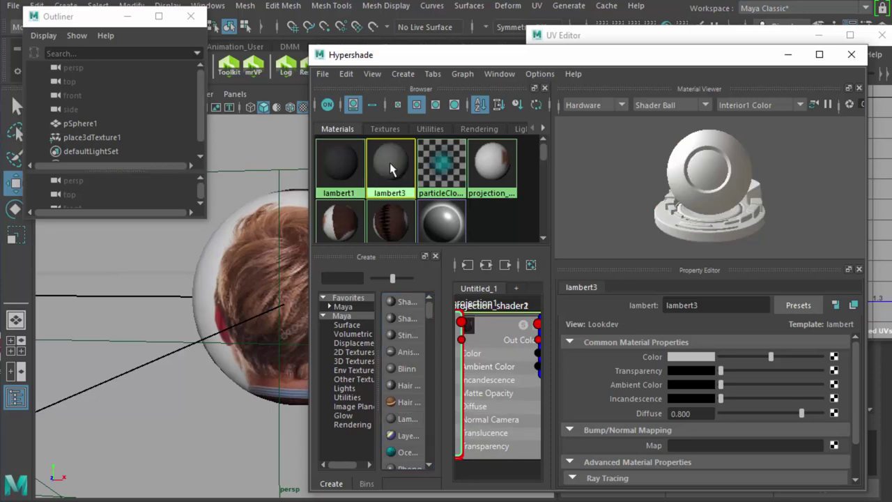
{"action": "double_click", "coordinate": [734, 308]}
{"action": "type", "text": "UV_mapped_he"}
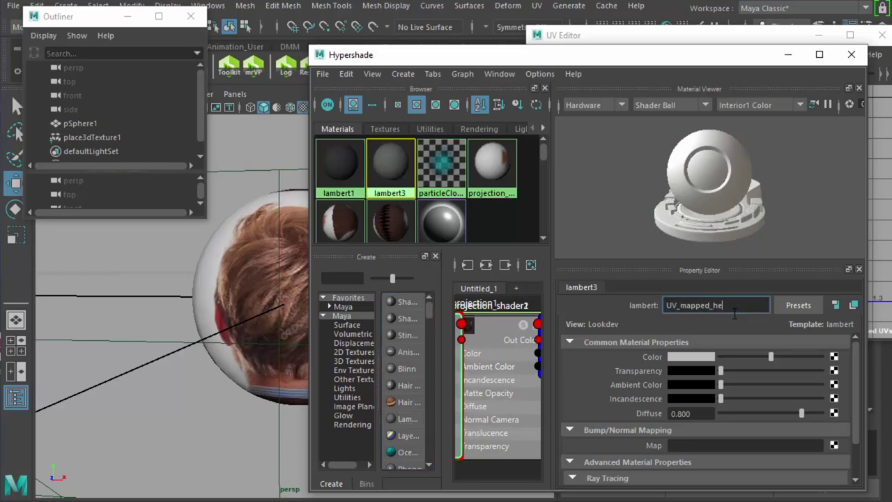
{"action": "type", "text": "ad_shader"}
{"action": "key", "text": "Return"}
Map the material's Color to a File texture loading Face_texture.jpg from the Desktop.
{"action": "left_click", "coordinate": [836, 357]}
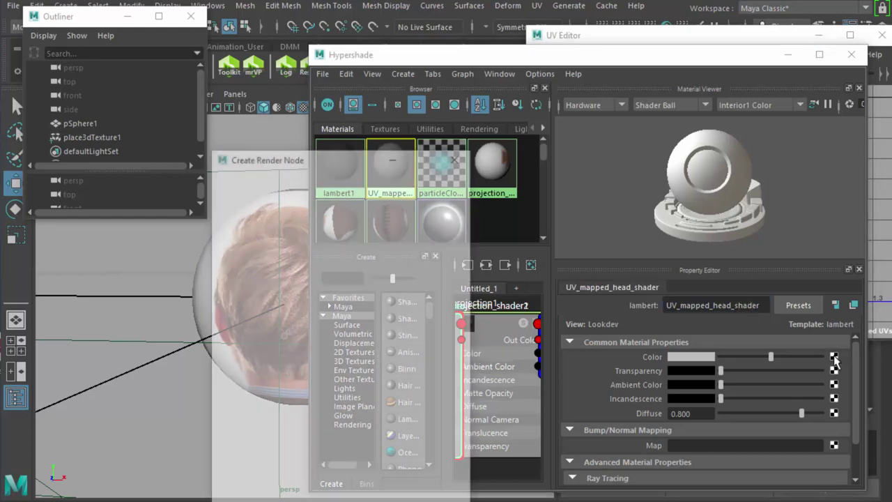
{"action": "left_click", "coordinate": [327, 265]}
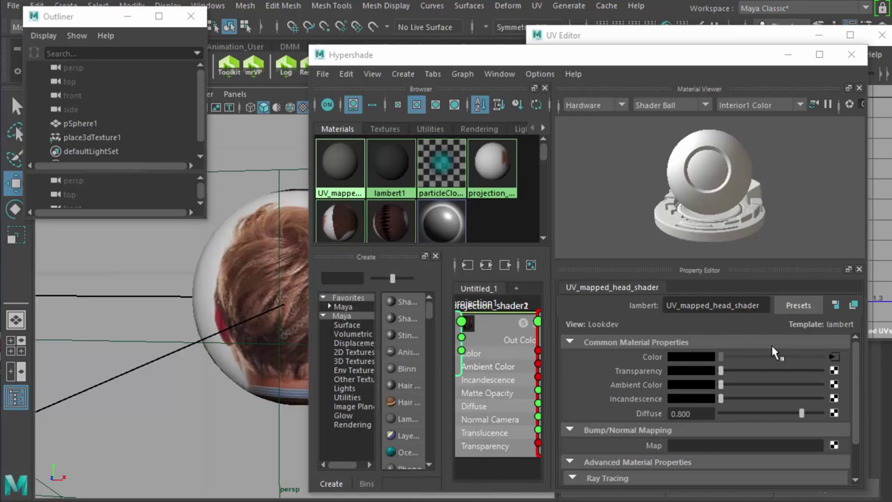
{"action": "left_click", "coordinate": [834, 357]}
{"action": "left_click", "coordinate": [838, 403]}
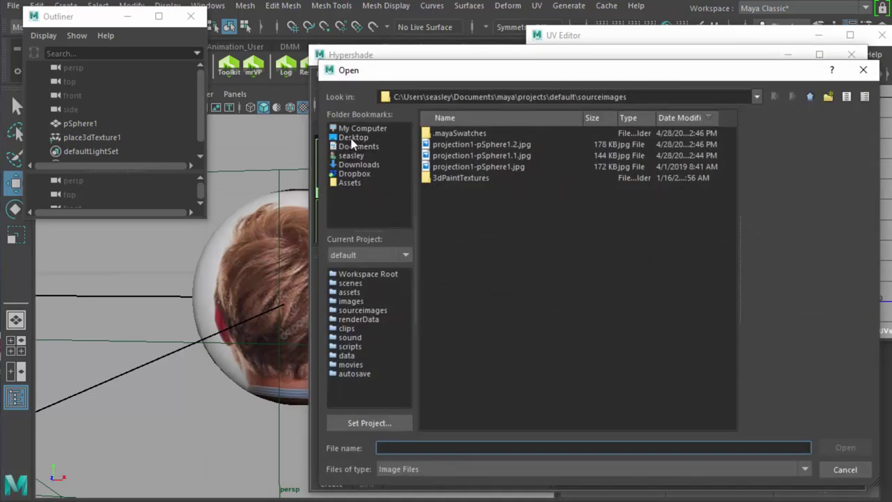
{"action": "left_click", "coordinate": [354, 138]}
{"action": "left_click", "coordinate": [462, 133]}
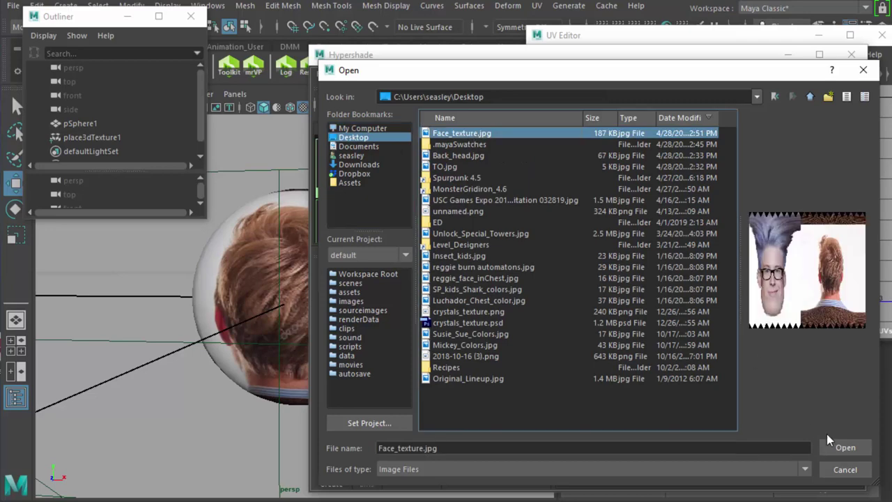
{"action": "left_click", "coordinate": [846, 449]}
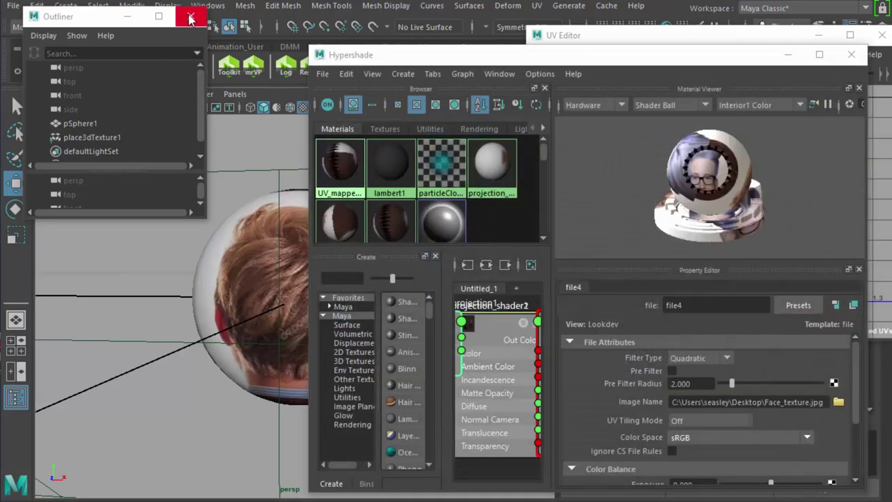
Assign UV_mapped_head_shader to the head sphere and orbit to view the textured face.
{"action": "left_click", "coordinate": [191, 19]}
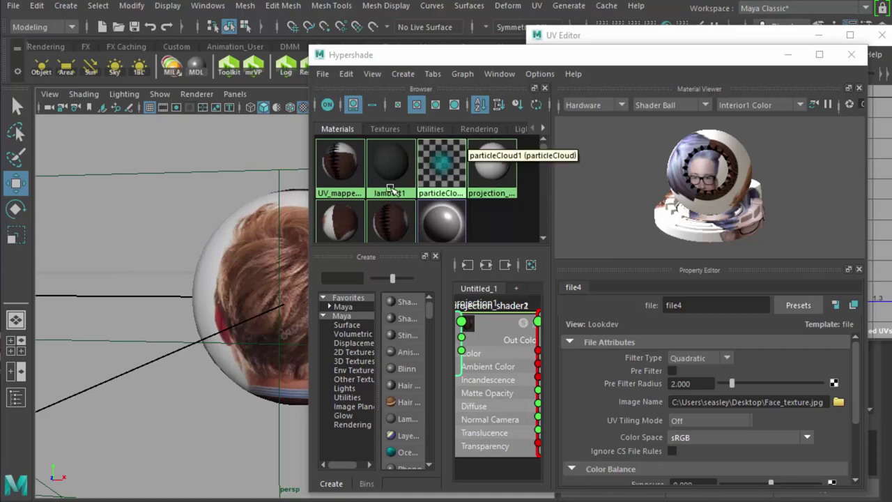
{"action": "left_click", "coordinate": [253, 253]}
{"action": "right_click_drag", "start_coordinate": [350, 165], "coordinate": [354, 140]}
{"action": "left_click_drag", "start_coordinate": [159, 317], "coordinate": [274, 309], "text": "alt"}
Close the UV Editor, Hypershade, Channel Box and Attribute Editor for a full-width viewport.
{"action": "key", "text": "f"}
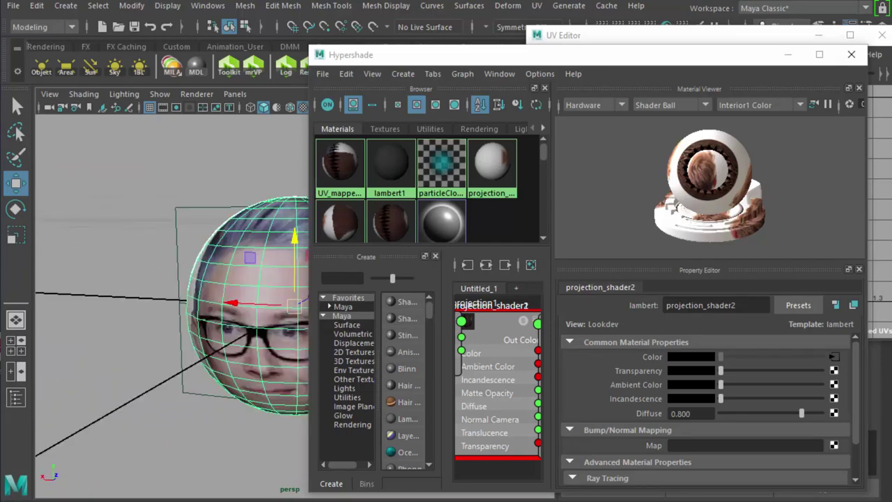
{"action": "left_click", "coordinate": [880, 35]}
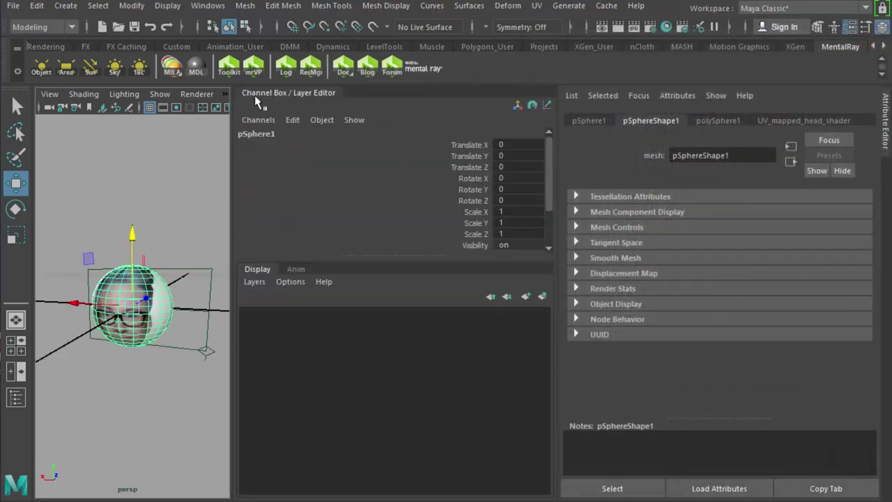
{"action": "left_click_drag", "start_coordinate": [285, 93], "coordinate": [829, 316]}
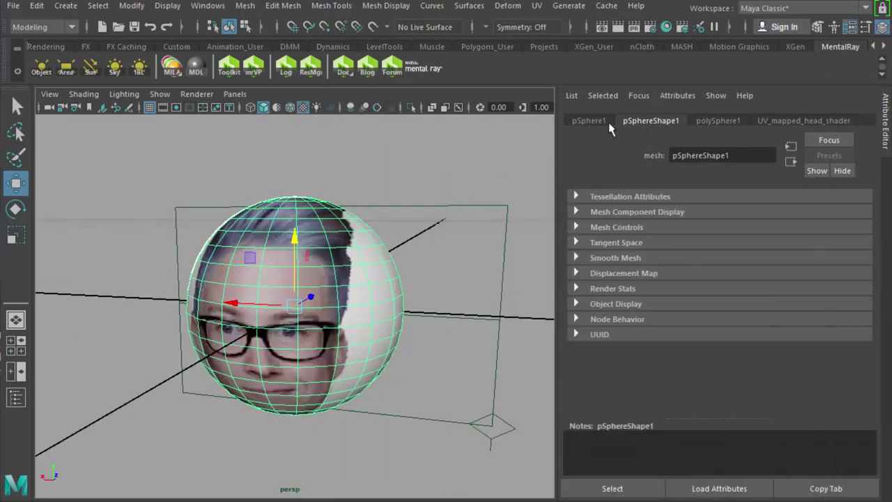
{"action": "left_click", "coordinate": [851, 28]}
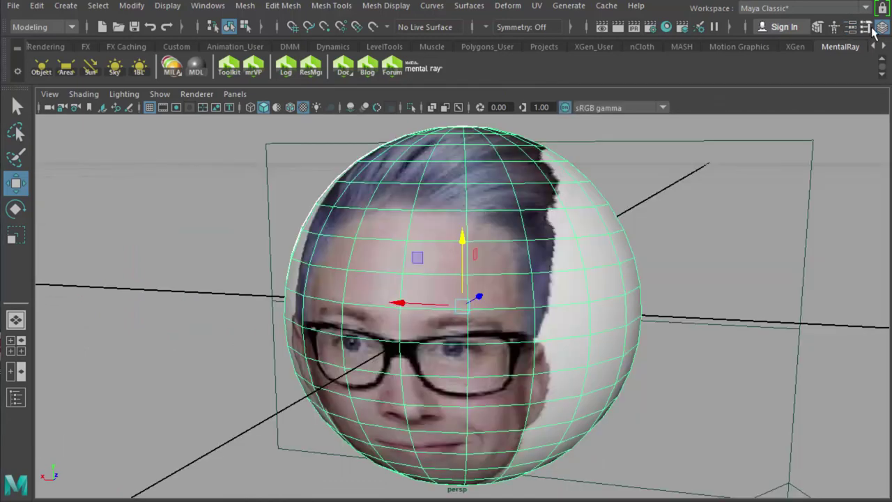
{"action": "left_click", "coordinate": [717, 232]}
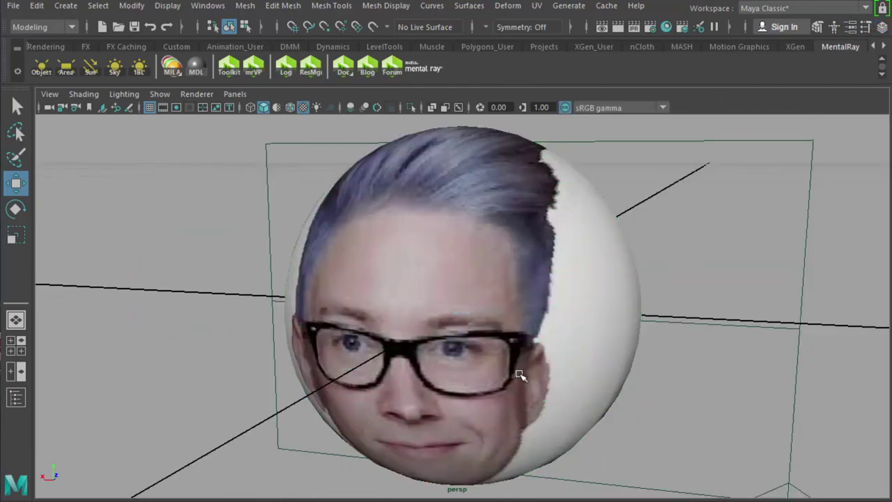
Orbit around the head to inspect the face and back-of-head texture.
{"action": "left_click_drag", "start_coordinate": [520, 375], "coordinate": [575, 359], "text": "alt"}
{"action": "scroll", "coordinate": [576, 358], "scroll_direction": "down", "scroll_amount": 5}
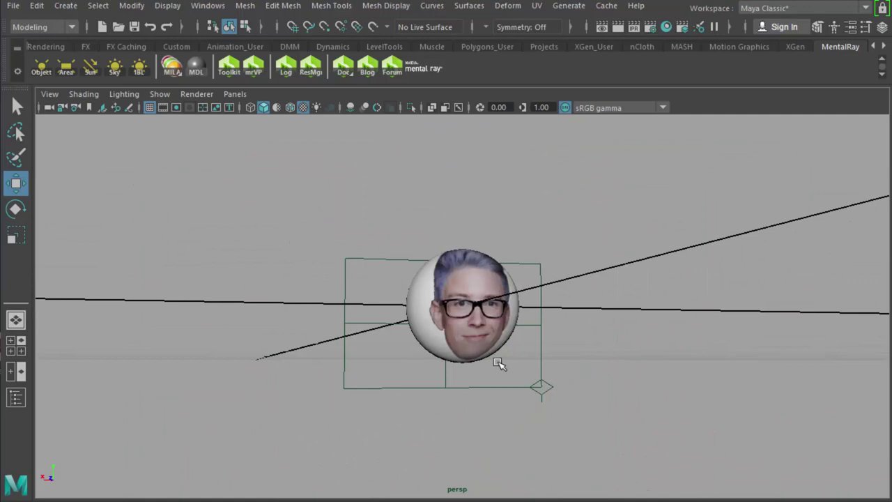
{"action": "left_click_drag", "start_coordinate": [498, 363], "coordinate": [686, 370], "text": "alt"}
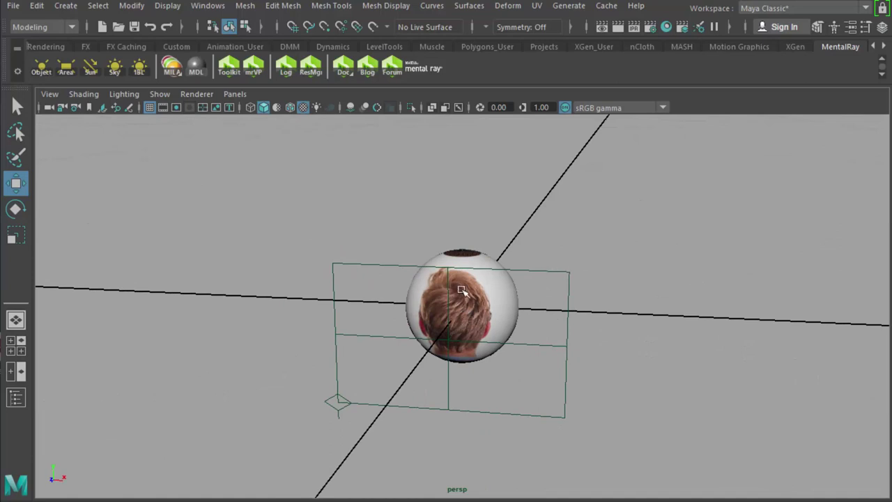
{"action": "left_click_drag", "start_coordinate": [663, 405], "coordinate": [435, 414], "text": "alt"}
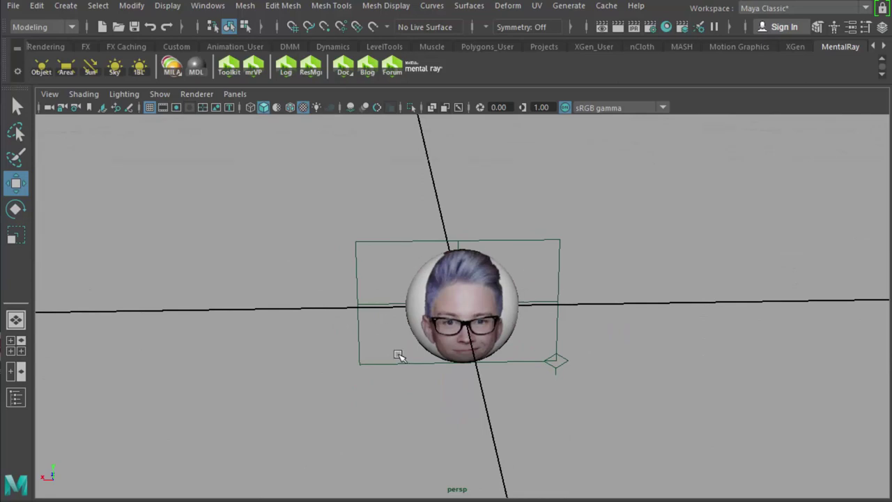
{"action": "left_click_drag", "start_coordinate": [367, 366], "coordinate": [480, 406], "text": "alt"}
{"action": "left_click", "coordinate": [488, 311]}
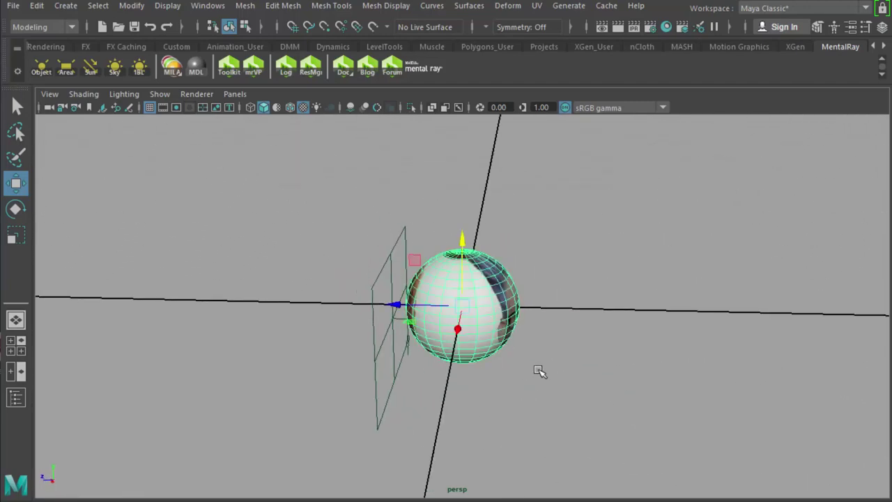
{"action": "left_click_drag", "start_coordinate": [538, 369], "coordinate": [472, 373], "text": "alt"}
{"action": "left_click_drag", "start_coordinate": [573, 395], "coordinate": [554, 392], "text": "alt"}
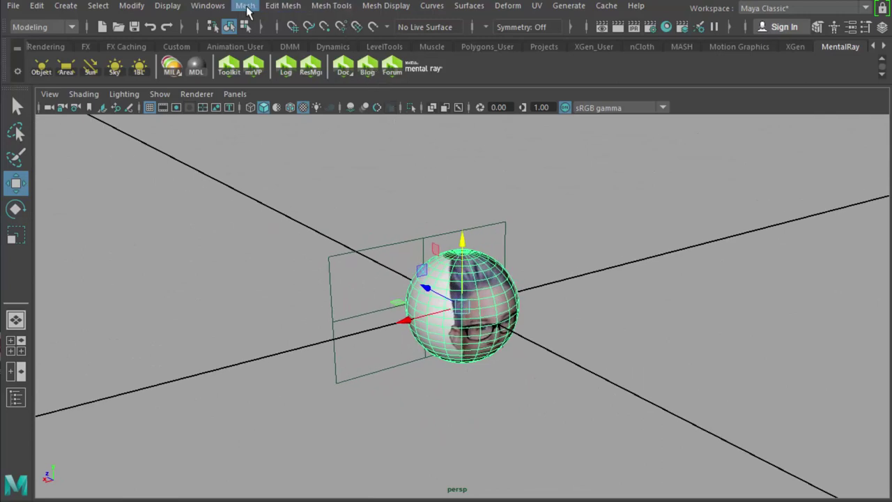
Open the UV Editor from Modeling Editors and close the UV Toolkit.
{"action": "left_click", "coordinate": [209, 6]}
{"action": "mouse_move", "coordinate": [253, 65]}
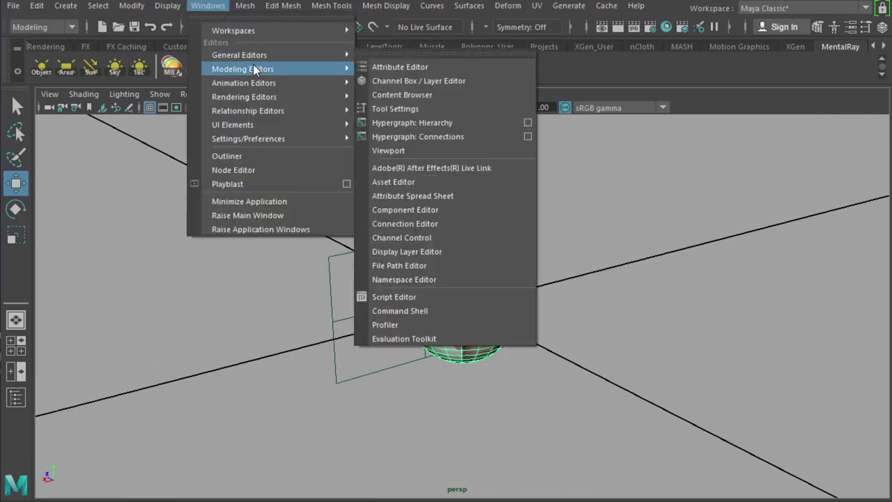
{"action": "mouse_move", "coordinate": [266, 82]}
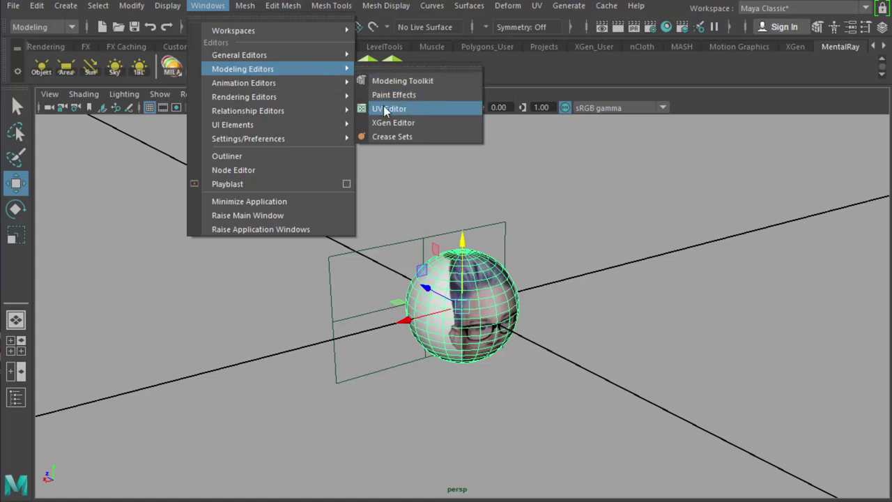
{"action": "left_click", "coordinate": [389, 109]}
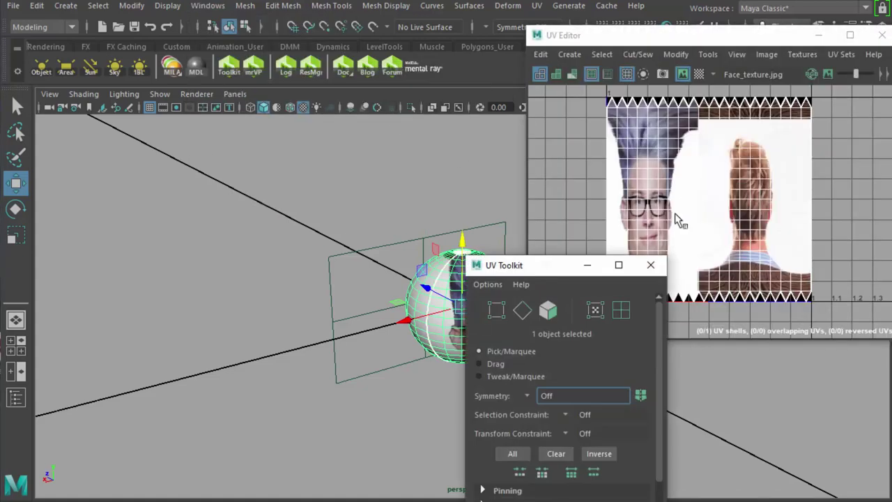
{"action": "left_click", "coordinate": [652, 266]}
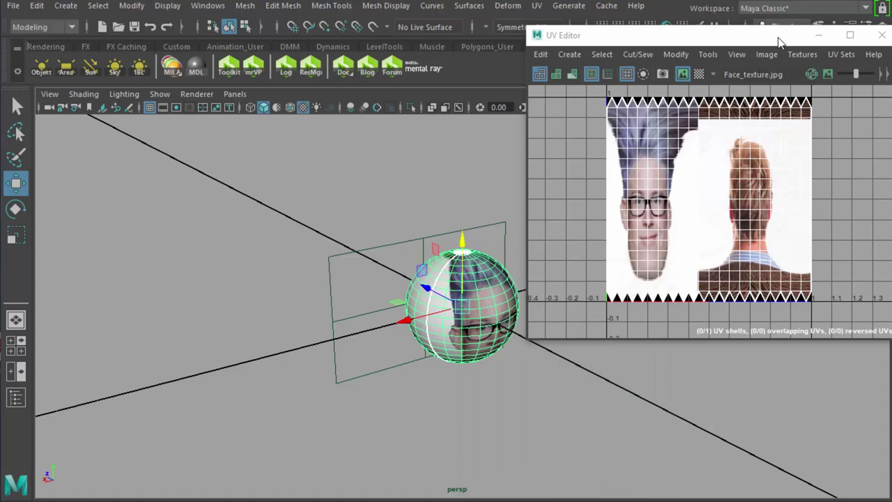
Move the UV Editor off the sphere and orbit to see the face and back of head.
{"action": "left_click_drag", "start_coordinate": [780, 41], "coordinate": [688, 122]}
{"action": "scroll", "coordinate": [656, 259], "scroll_direction": "up", "scroll_amount": 2}
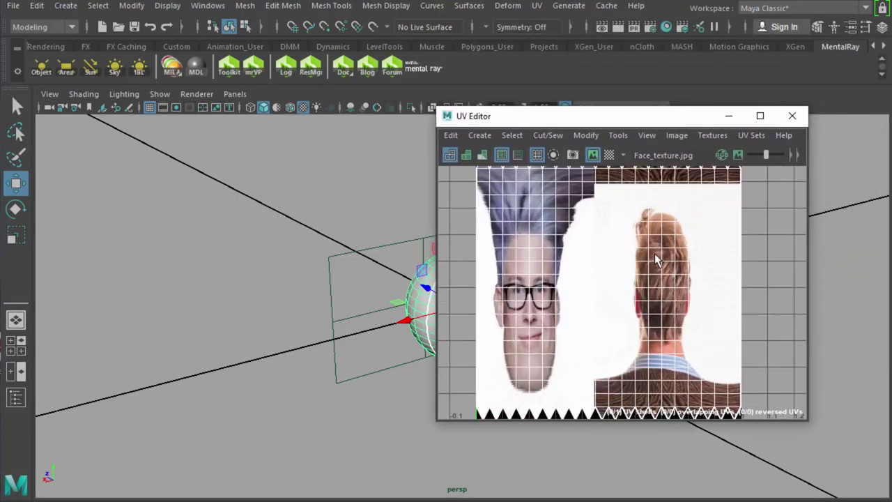
{"action": "left_click_drag", "start_coordinate": [603, 113], "coordinate": [722, 55]}
{"action": "left_click_drag", "start_coordinate": [526, 357], "coordinate": [540, 334], "text": "alt"}
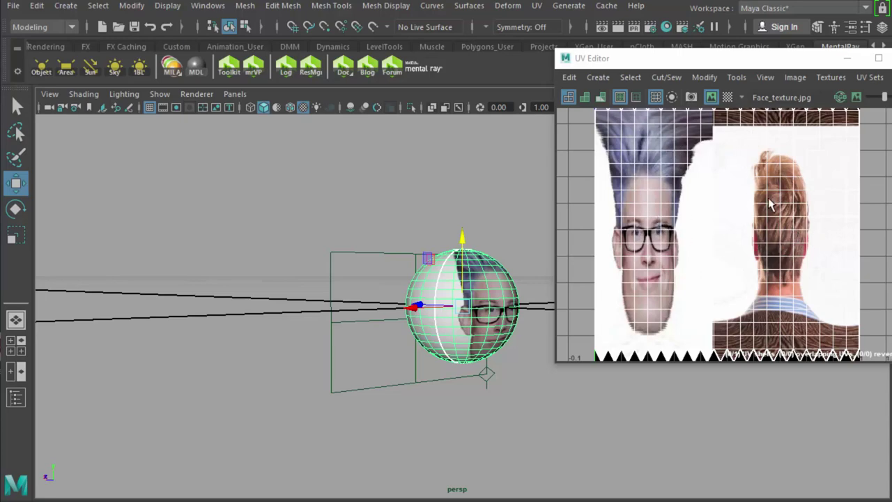
{"action": "left_click_drag", "start_coordinate": [469, 286], "coordinate": [502, 301], "text": "alt"}
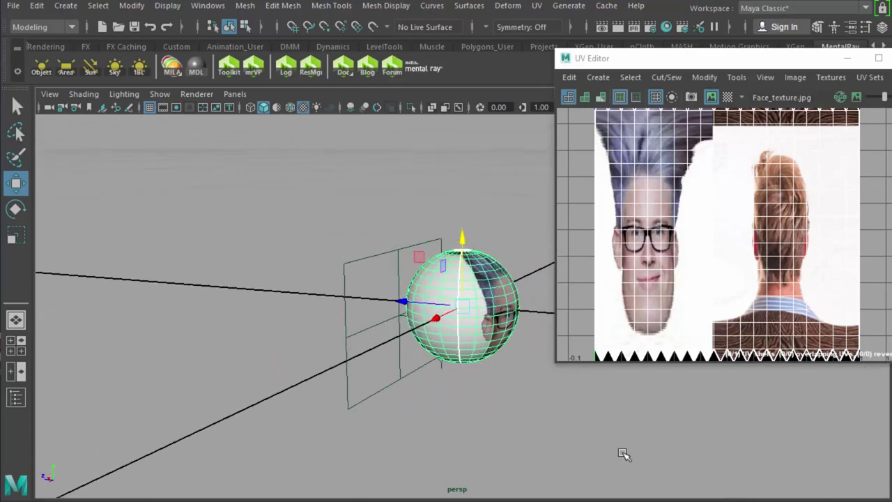